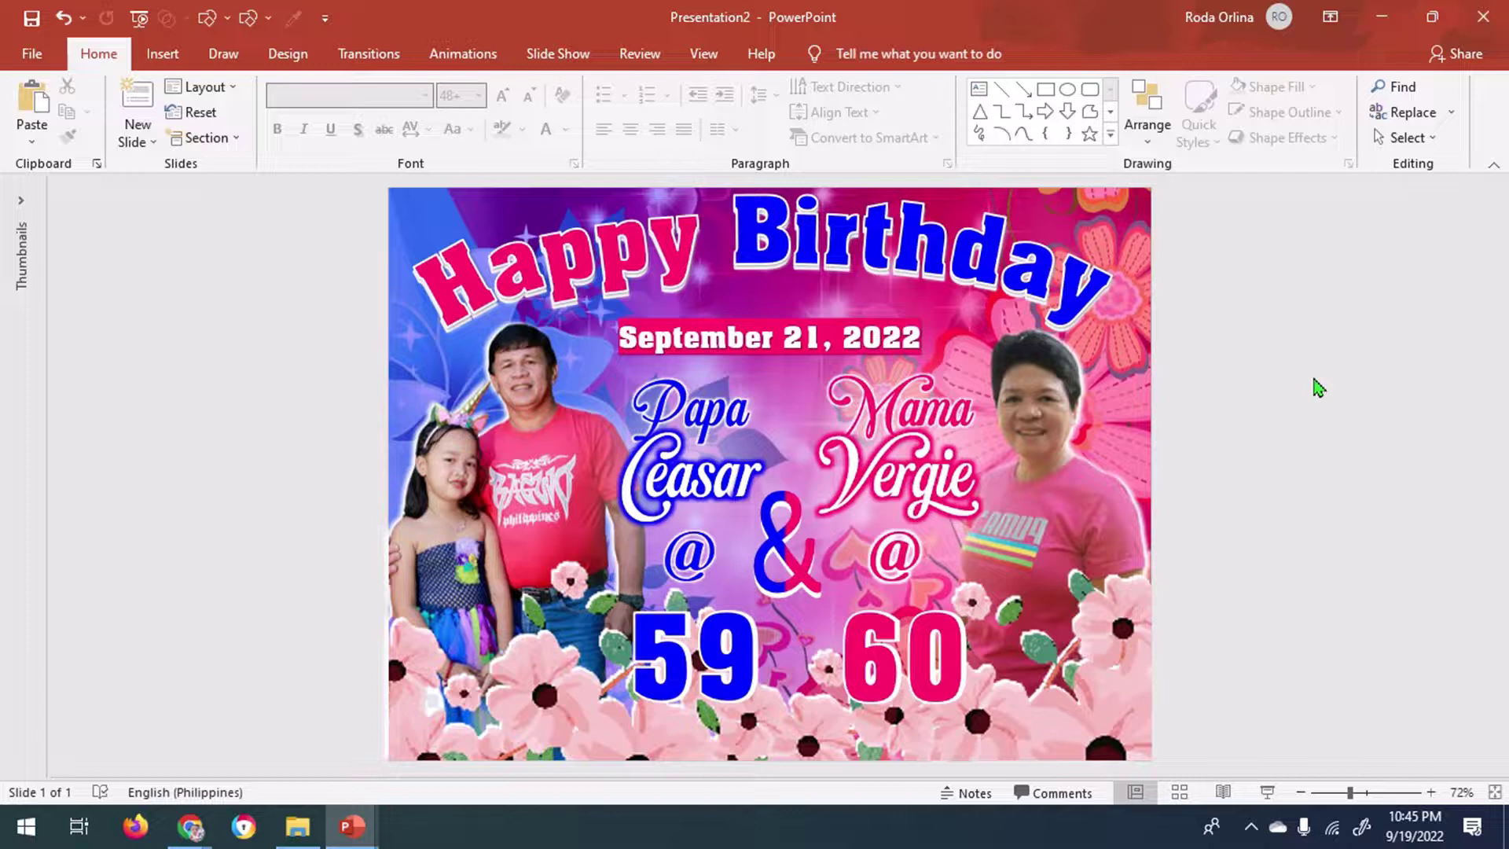
Export only the current slide as Presentation2.png and open the saved image.
{"action": "left_click", "coordinate": [41, 63]}
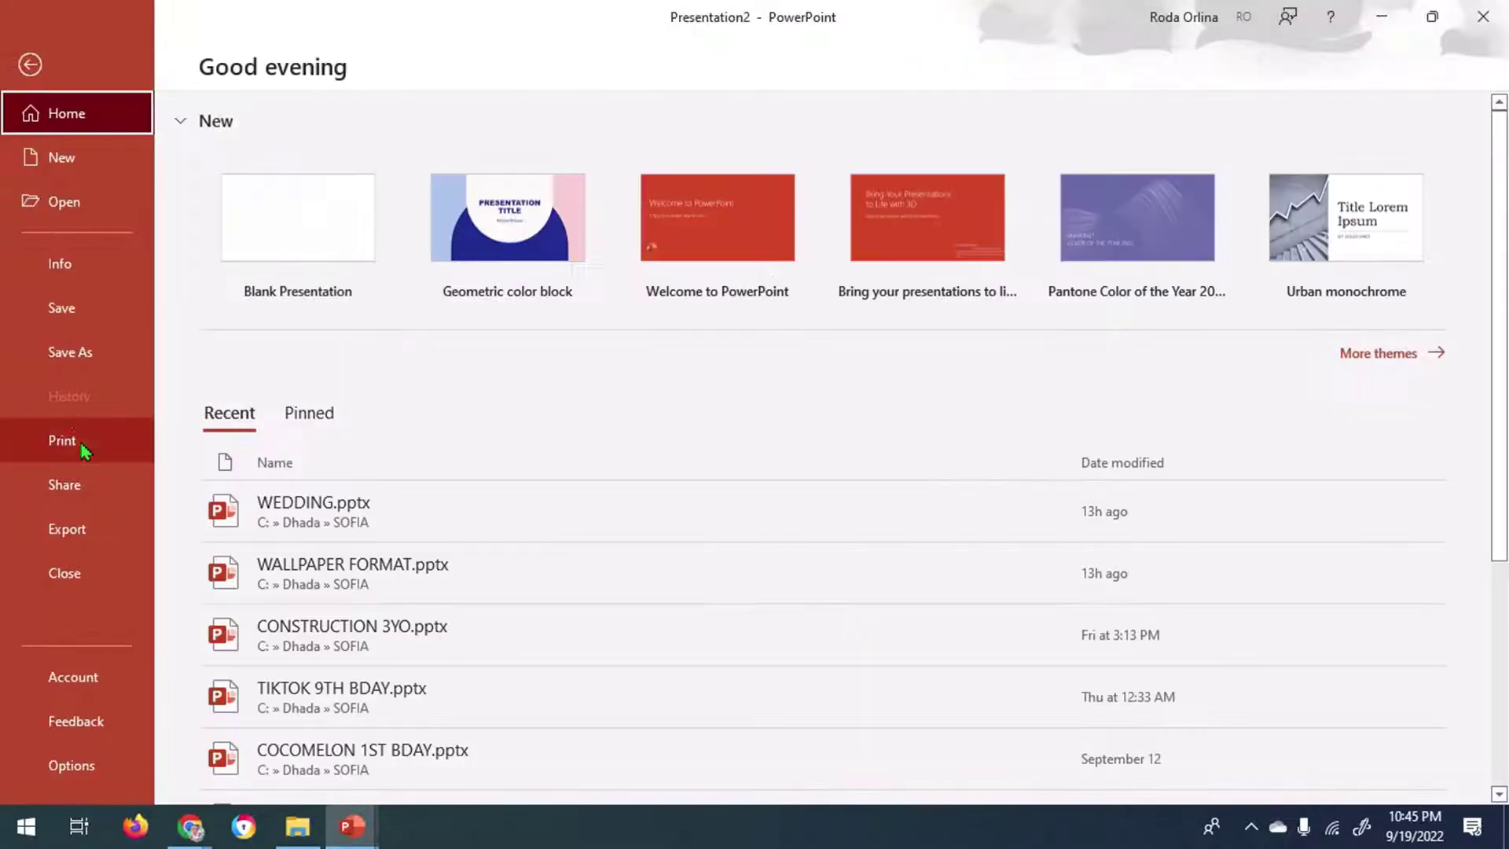
{"action": "left_click", "coordinate": [67, 527]}
{"action": "left_click", "coordinate": [456, 424]}
{"action": "double_click", "coordinate": [661, 444]}
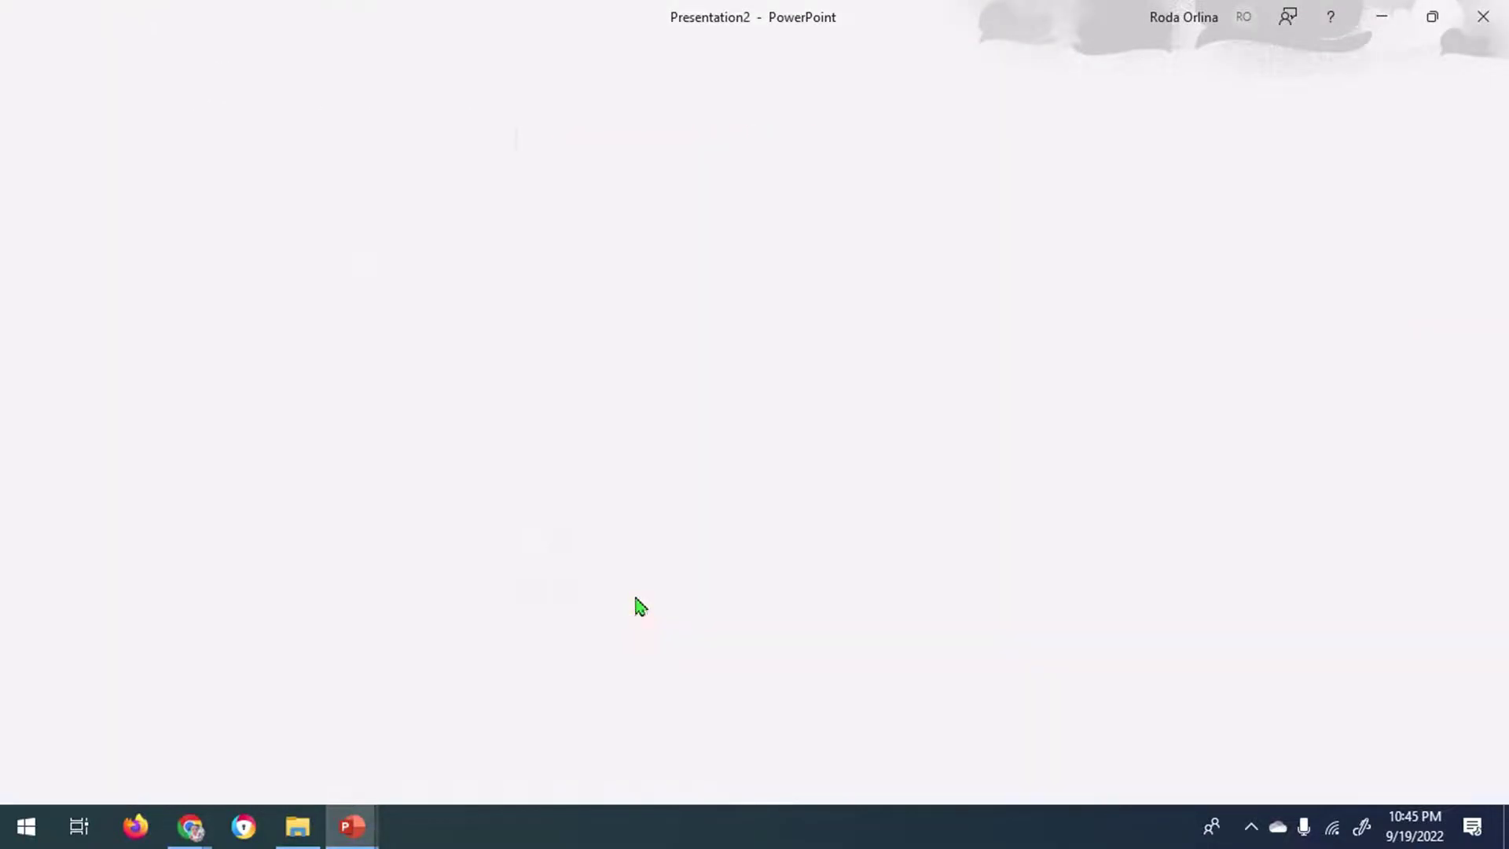
{"action": "left_click", "coordinate": [950, 768]}
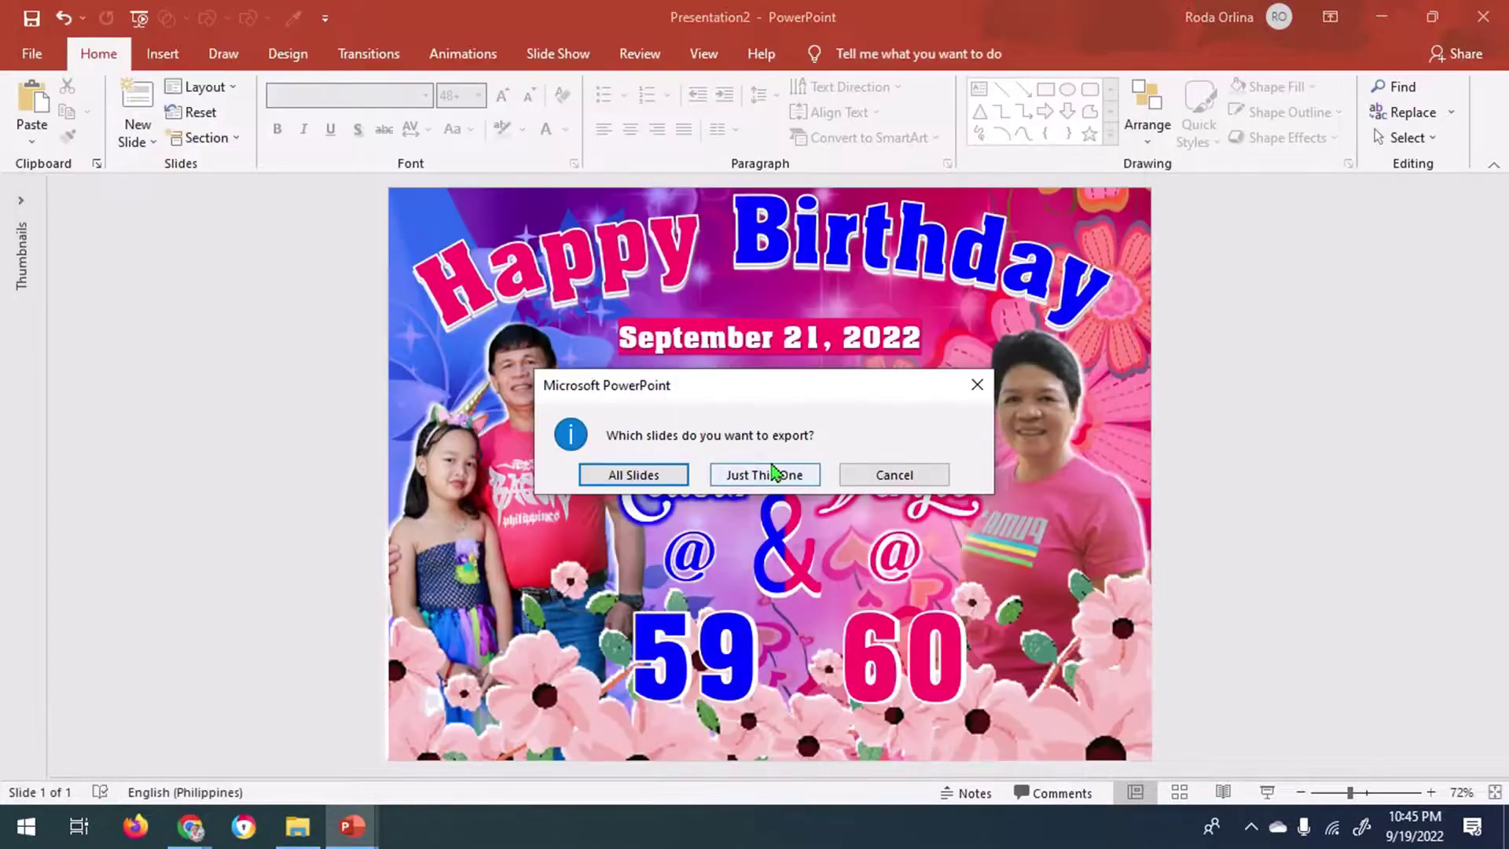
{"action": "left_click", "coordinate": [773, 473]}
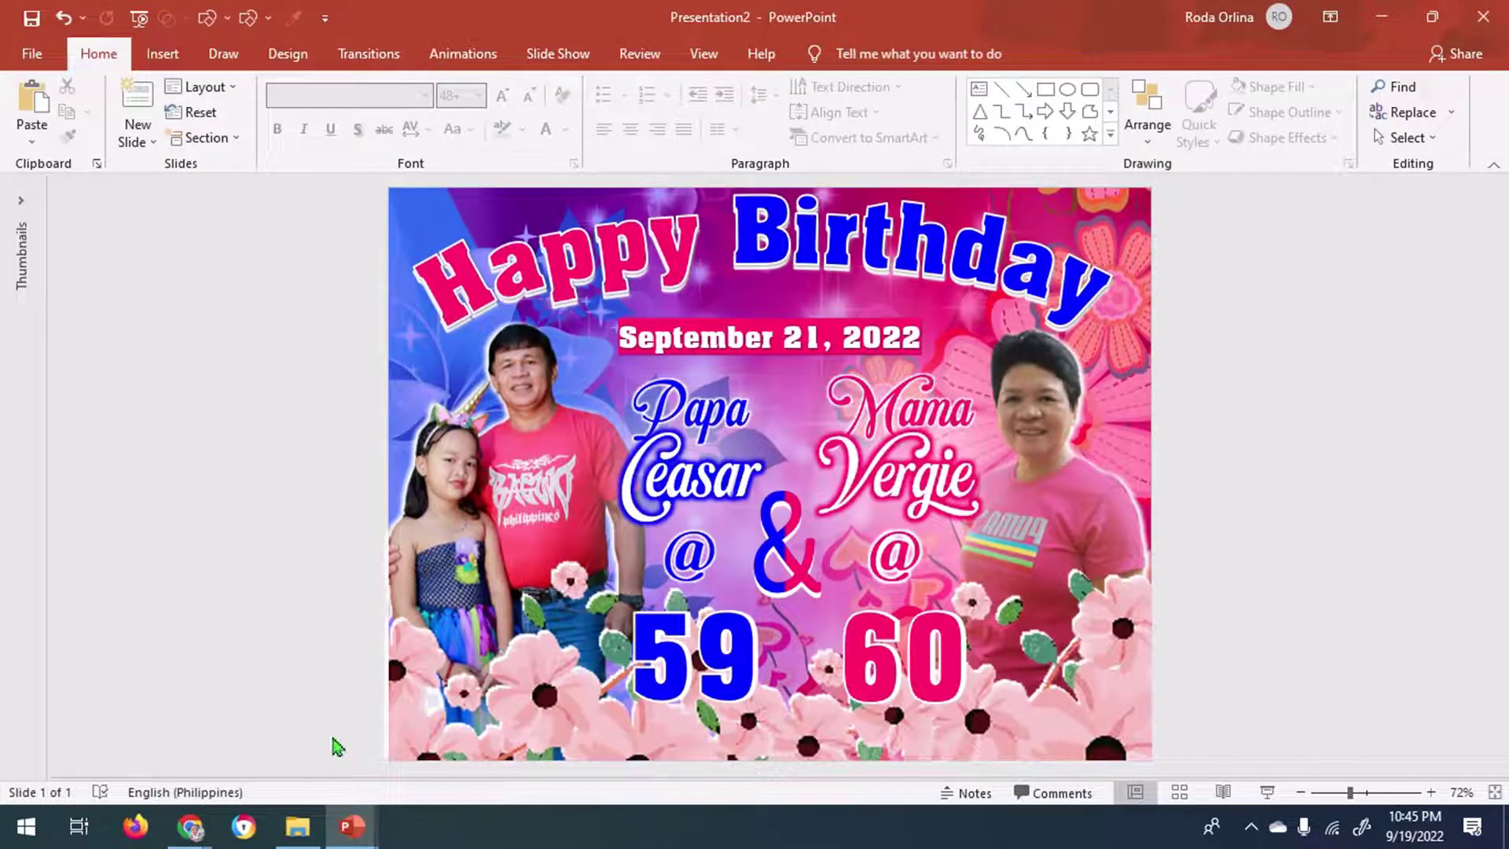
{"action": "left_click", "coordinate": [297, 826]}
{"action": "double_click", "coordinate": [1354, 228]}
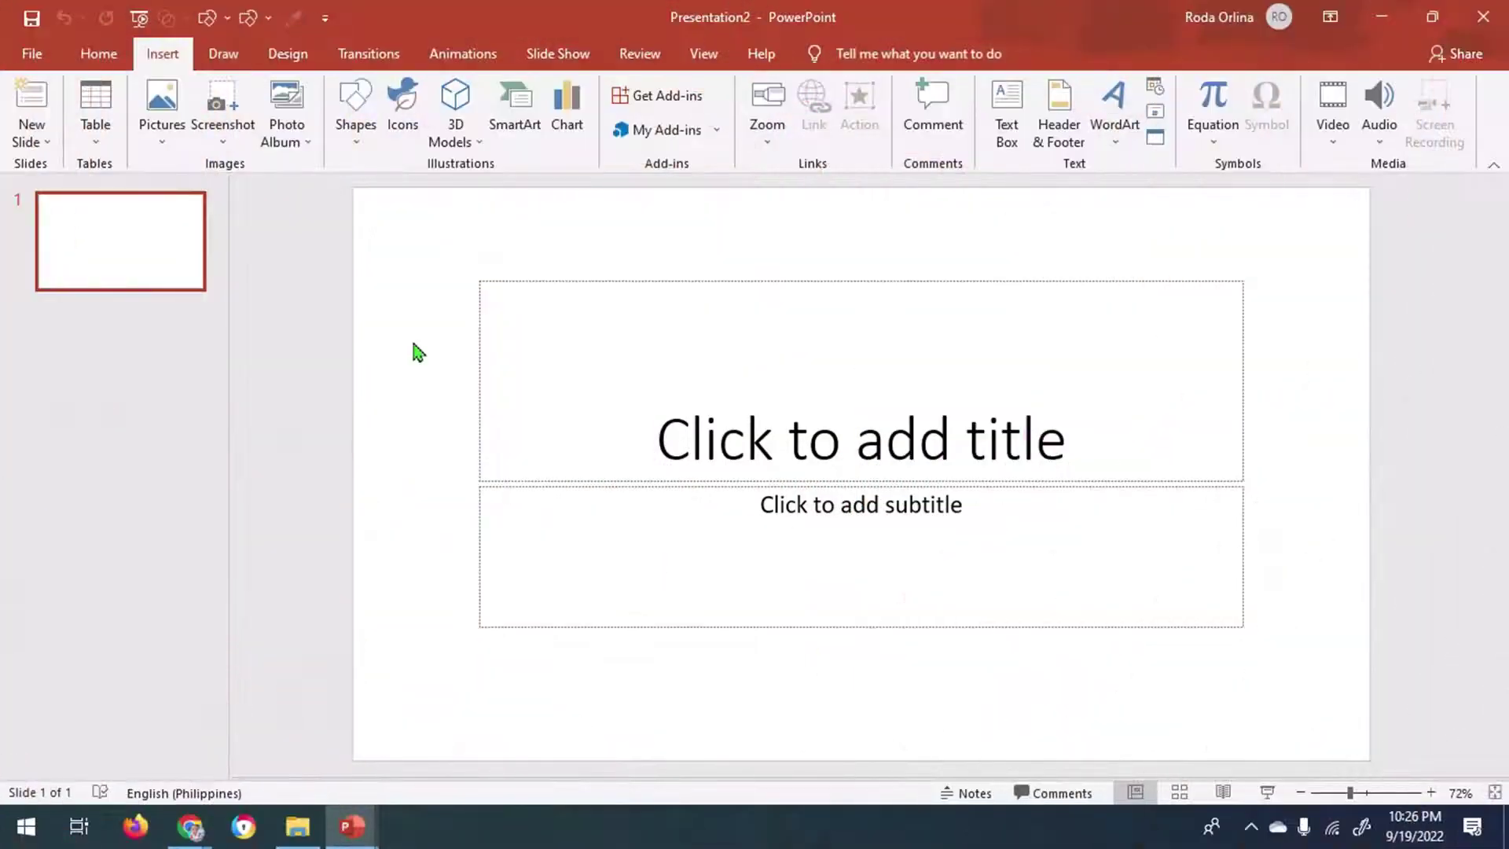
Switch the slide to the Blank layout and collapse the thumbnails pane.
{"action": "right_click", "coordinate": [398, 255]}
{"action": "mouse_move", "coordinate": [457, 328]}
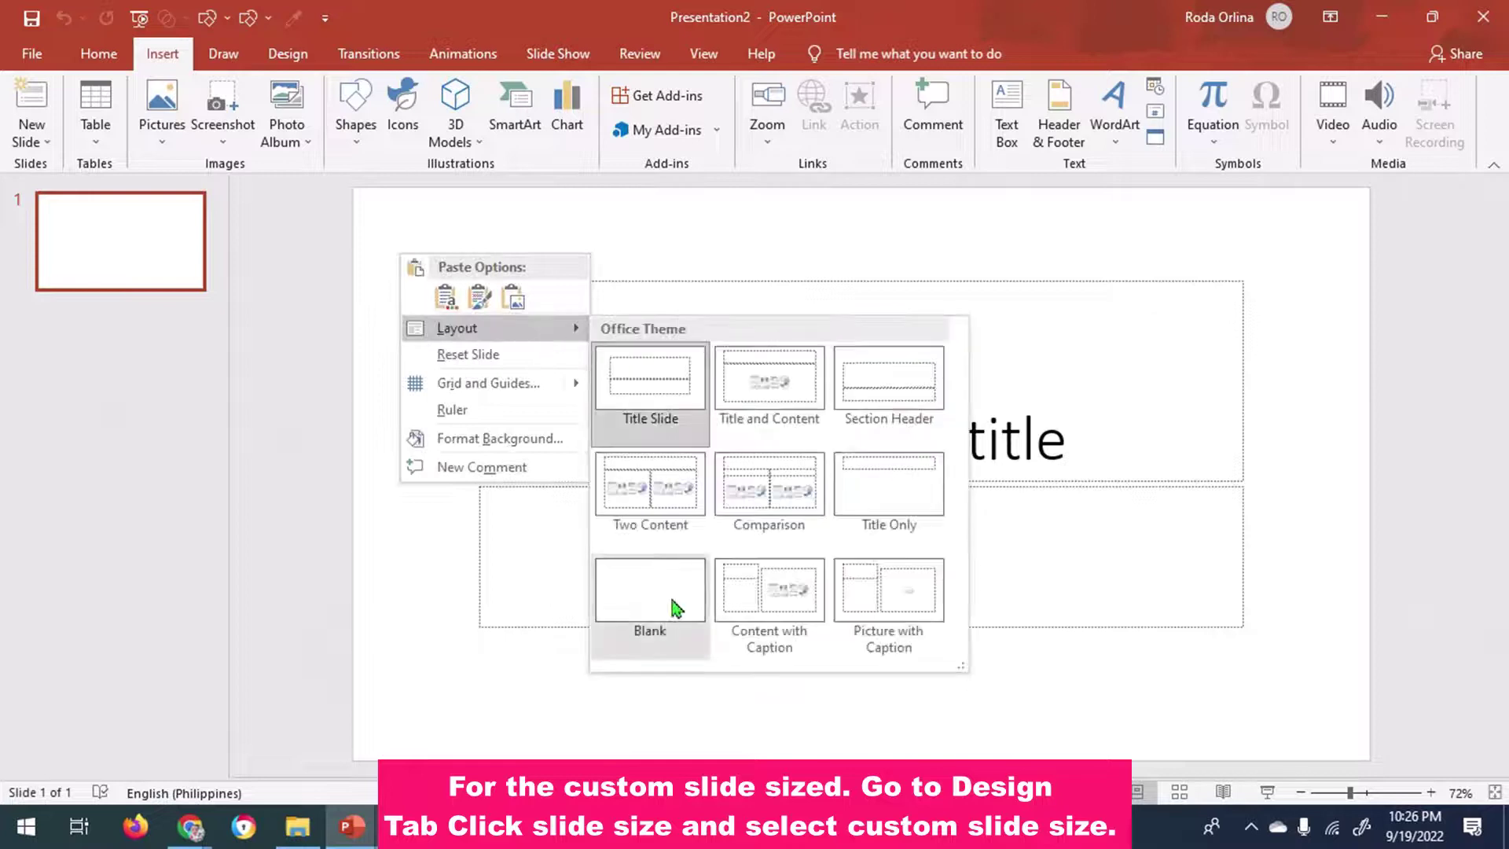
{"action": "left_click", "coordinate": [674, 607]}
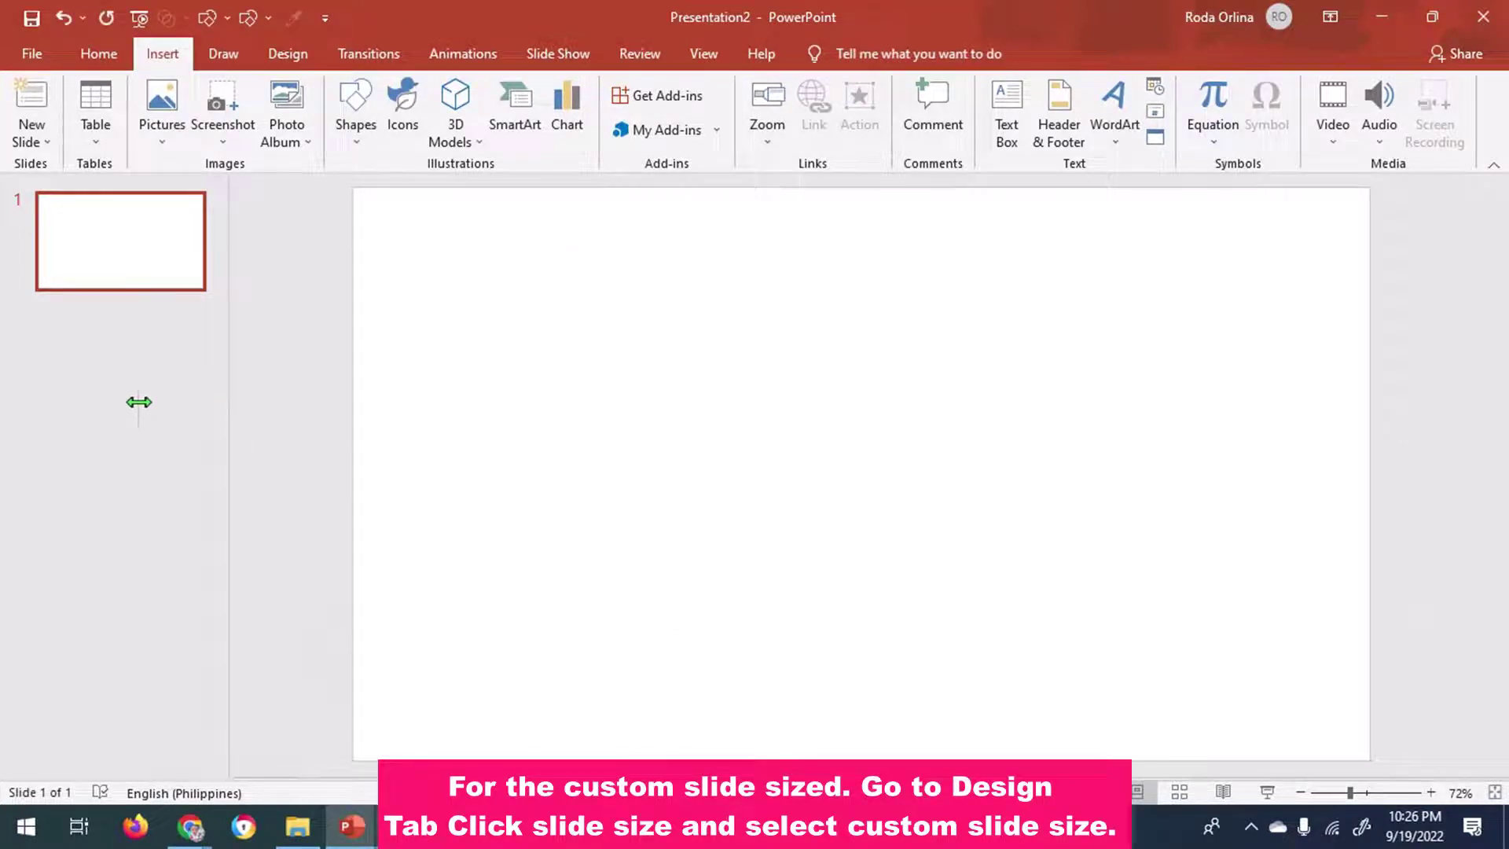
{"action": "left_click_drag", "start_coordinate": [138, 401], "coordinate": [6, 407]}
Resize the slide to a custom 4:3 size of 10 × 7.5 in.
{"action": "left_click", "coordinate": [292, 54]}
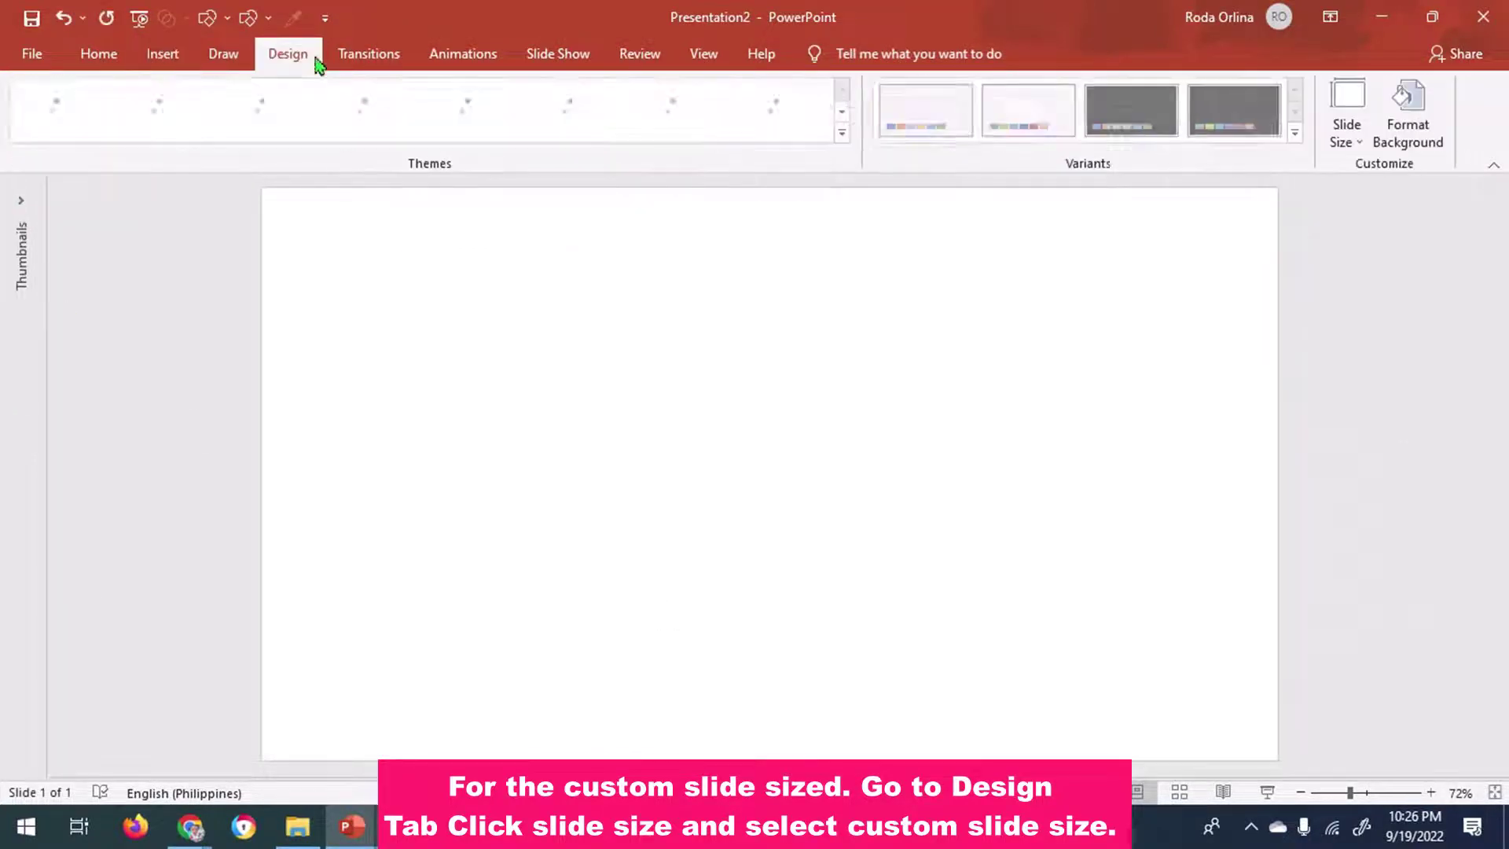
{"action": "left_click", "coordinate": [1355, 147]}
{"action": "left_click", "coordinate": [1366, 267]}
{"action": "left_click", "coordinate": [595, 382]}
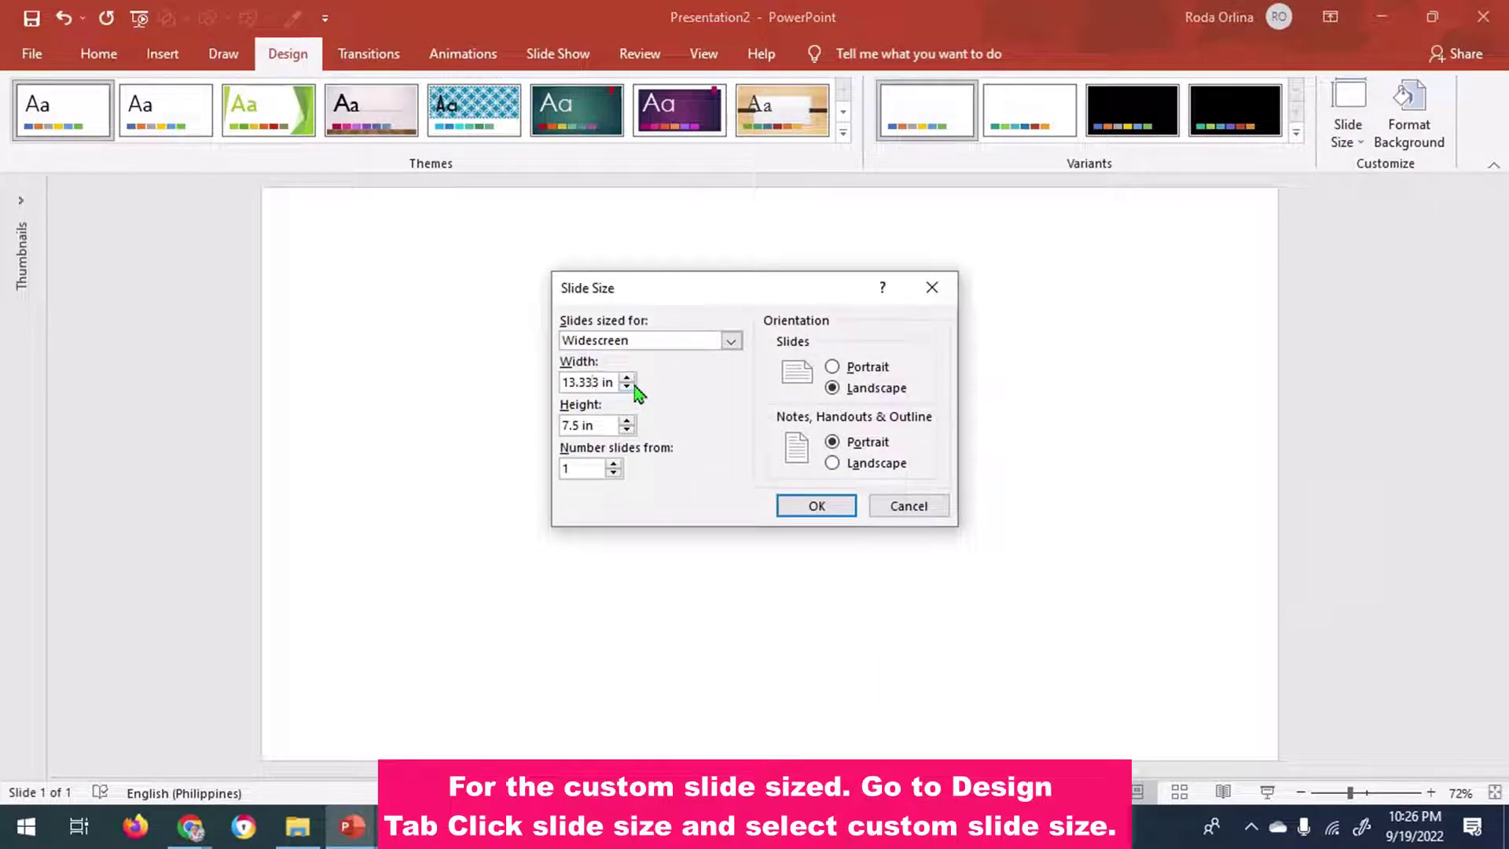
{"action": "left_click", "coordinate": [852, 509]}
{"action": "left_click", "coordinate": [852, 510]}
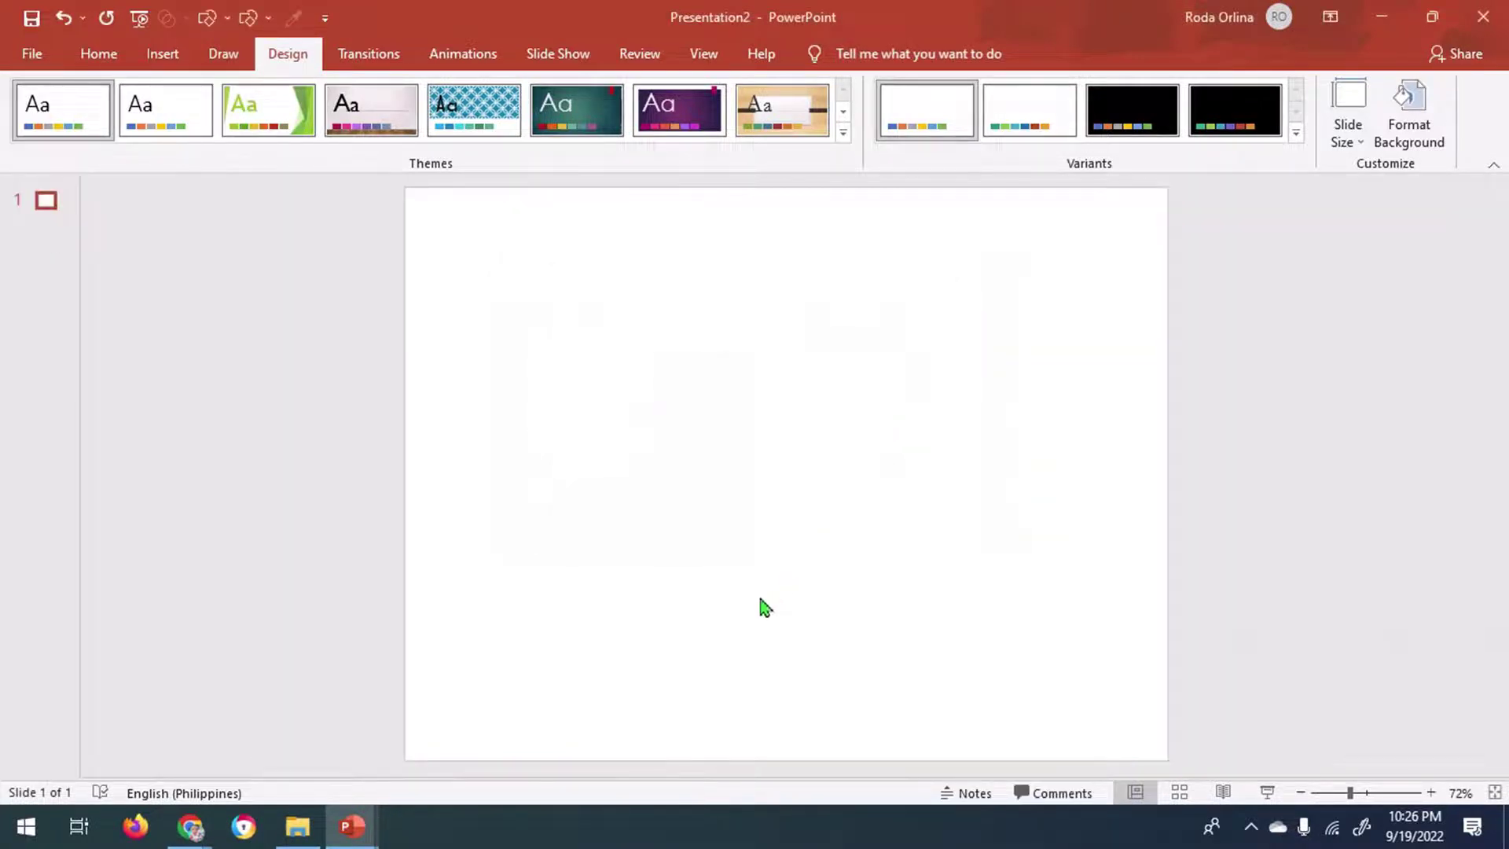
Start inserting a picture from this device.
{"action": "left_click", "coordinate": [162, 53]}
{"action": "left_click", "coordinate": [162, 117]}
{"action": "left_click", "coordinate": [188, 173]}
Insert 1.png from C:\Dhada\DEMIE, enlarge it, and crop it to fill the slide.
{"action": "left_click", "coordinate": [685, 472]}
{"action": "double_click", "coordinate": [771, 229]}
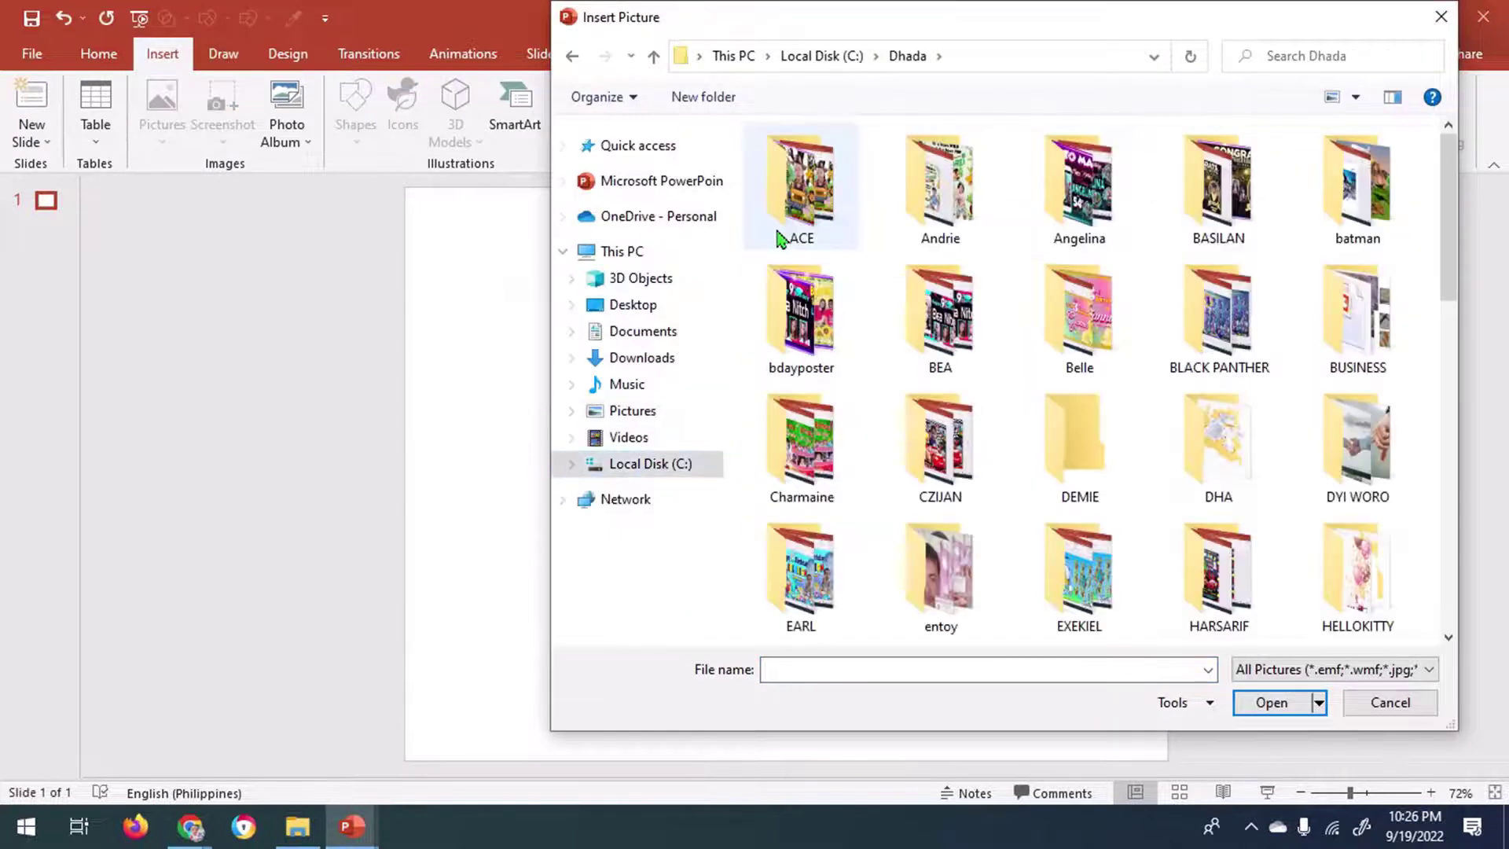
{"action": "double_click", "coordinate": [1077, 444]}
{"action": "double_click", "coordinate": [799, 174]}
{"action": "mouse_move", "coordinate": [808, 579]}
{"action": "left_mouse_down"}
{"action": "mouse_move", "coordinate": [765, 606]}
{"action": "mouse_move", "coordinate": [721, 592]}
{"action": "left_mouse_up"}
{"action": "left_click_drag", "start_coordinate": [942, 223], "coordinate": [1167, 197]}
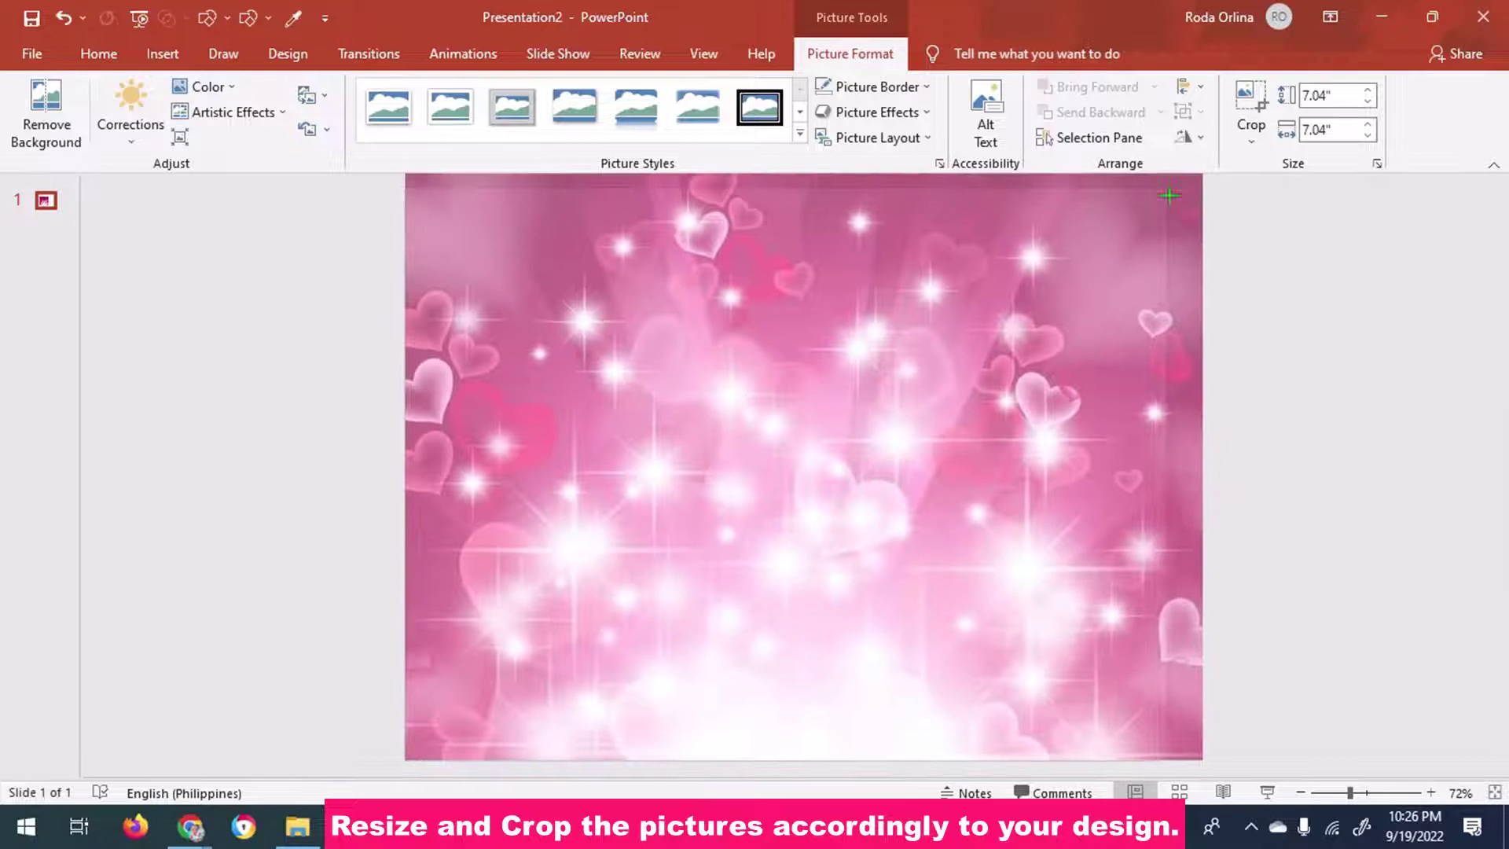
{"action": "left_click_drag", "start_coordinate": [1167, 197], "coordinate": [1168, 197]}
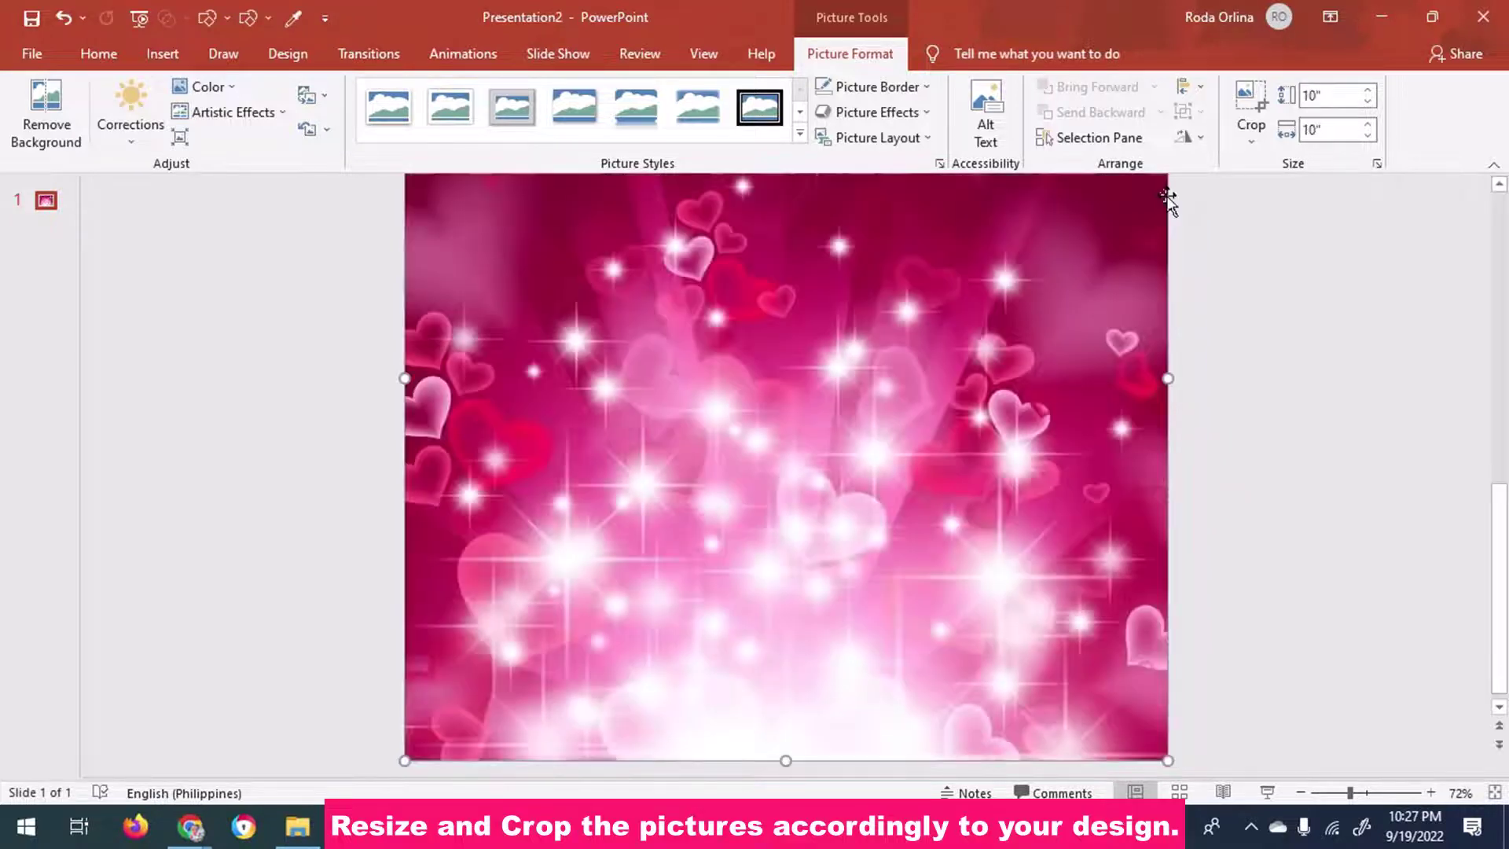
{"action": "left_click", "coordinate": [1251, 114]}
{"action": "mouse_move", "coordinate": [786, 183]}
{"action": "left_mouse_down"}
{"action": "mouse_move", "coordinate": [764, 516]}
{"action": "mouse_move", "coordinate": [802, 363]}
{"action": "left_mouse_up"}
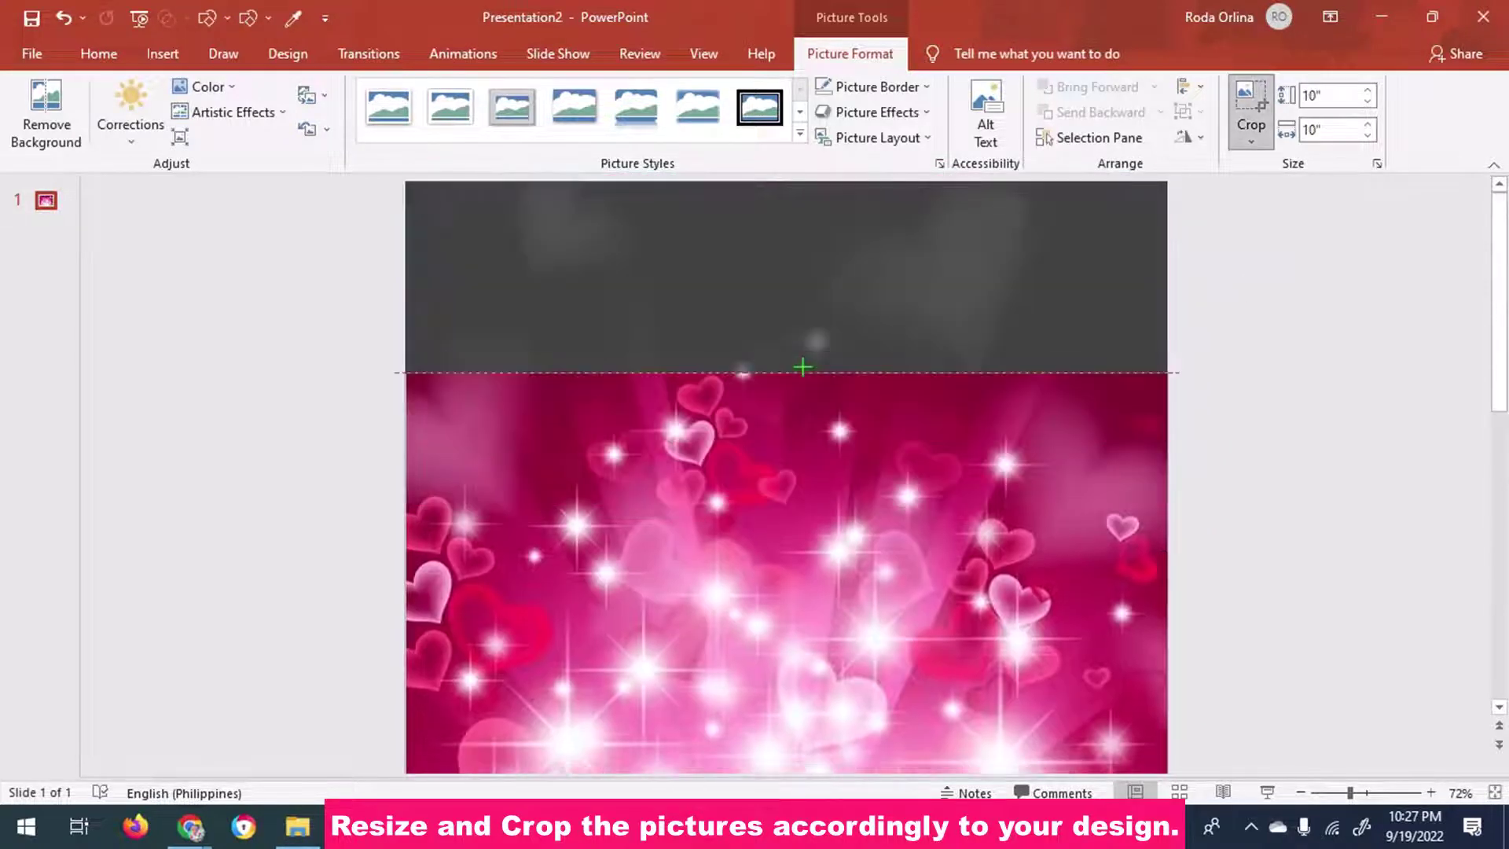
{"action": "left_click", "coordinate": [1291, 401]}
Insert the flower pictures 2.png and 3.png together.
{"action": "left_click", "coordinate": [163, 55]}
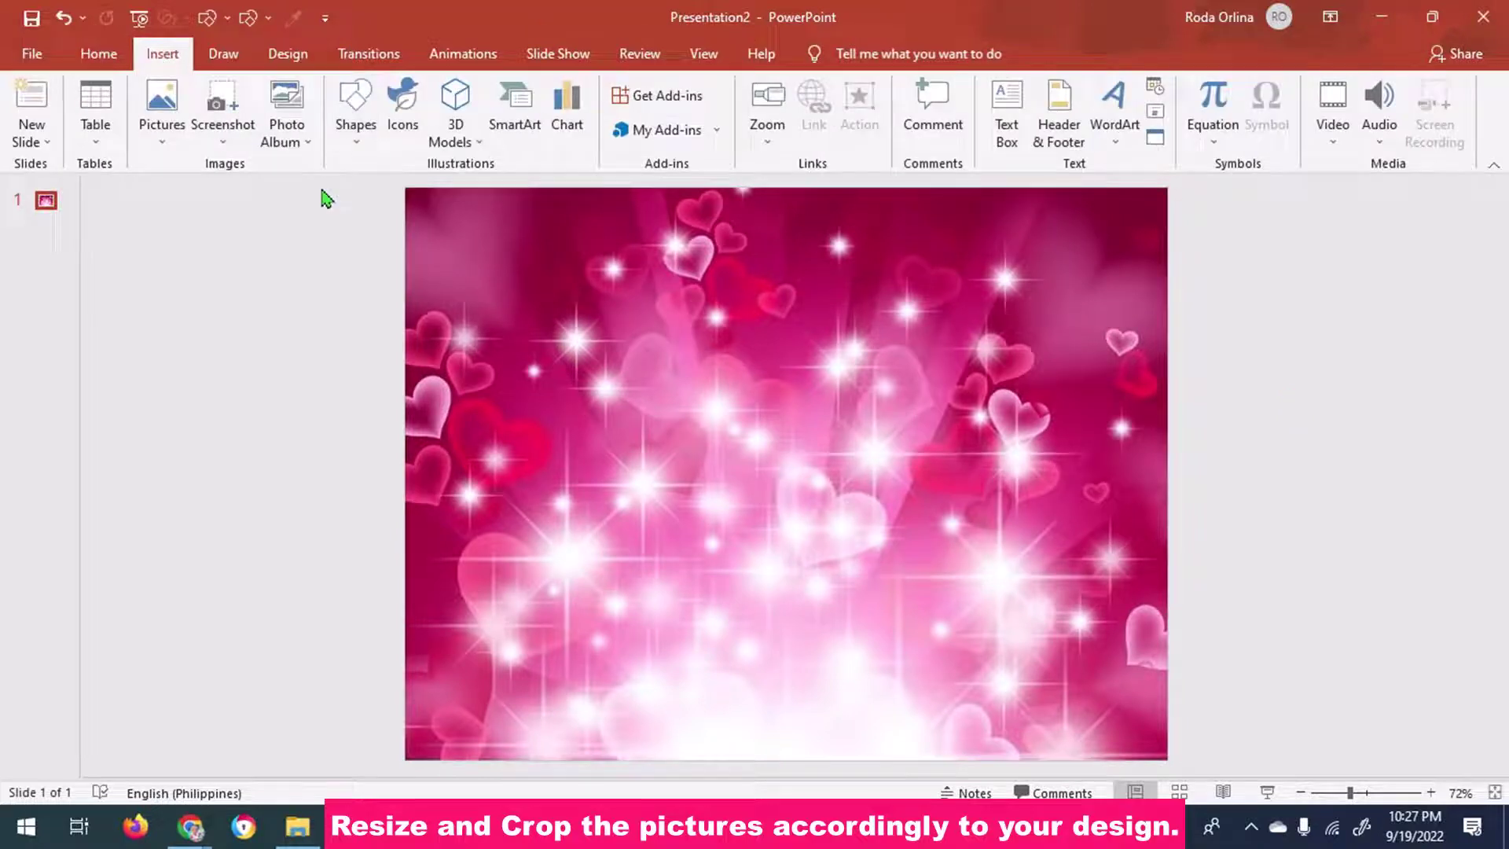
{"action": "left_click", "coordinate": [162, 118]}
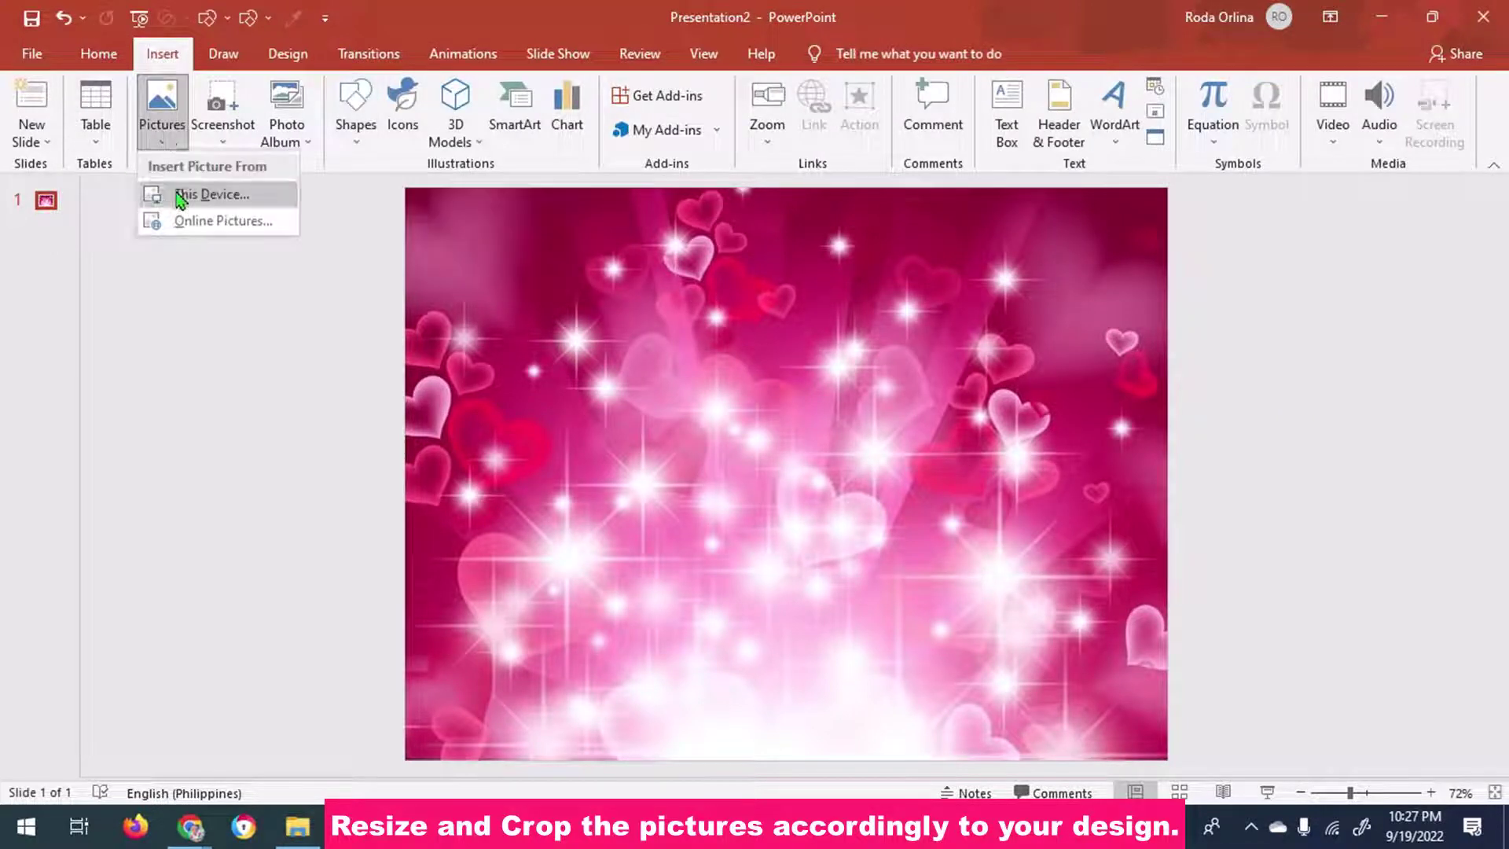
{"action": "left_click", "coordinate": [185, 191]}
{"action": "left_click", "coordinate": [975, 242]}
{"action": "left_click", "coordinate": [1037, 189], "text": "ctrl"}
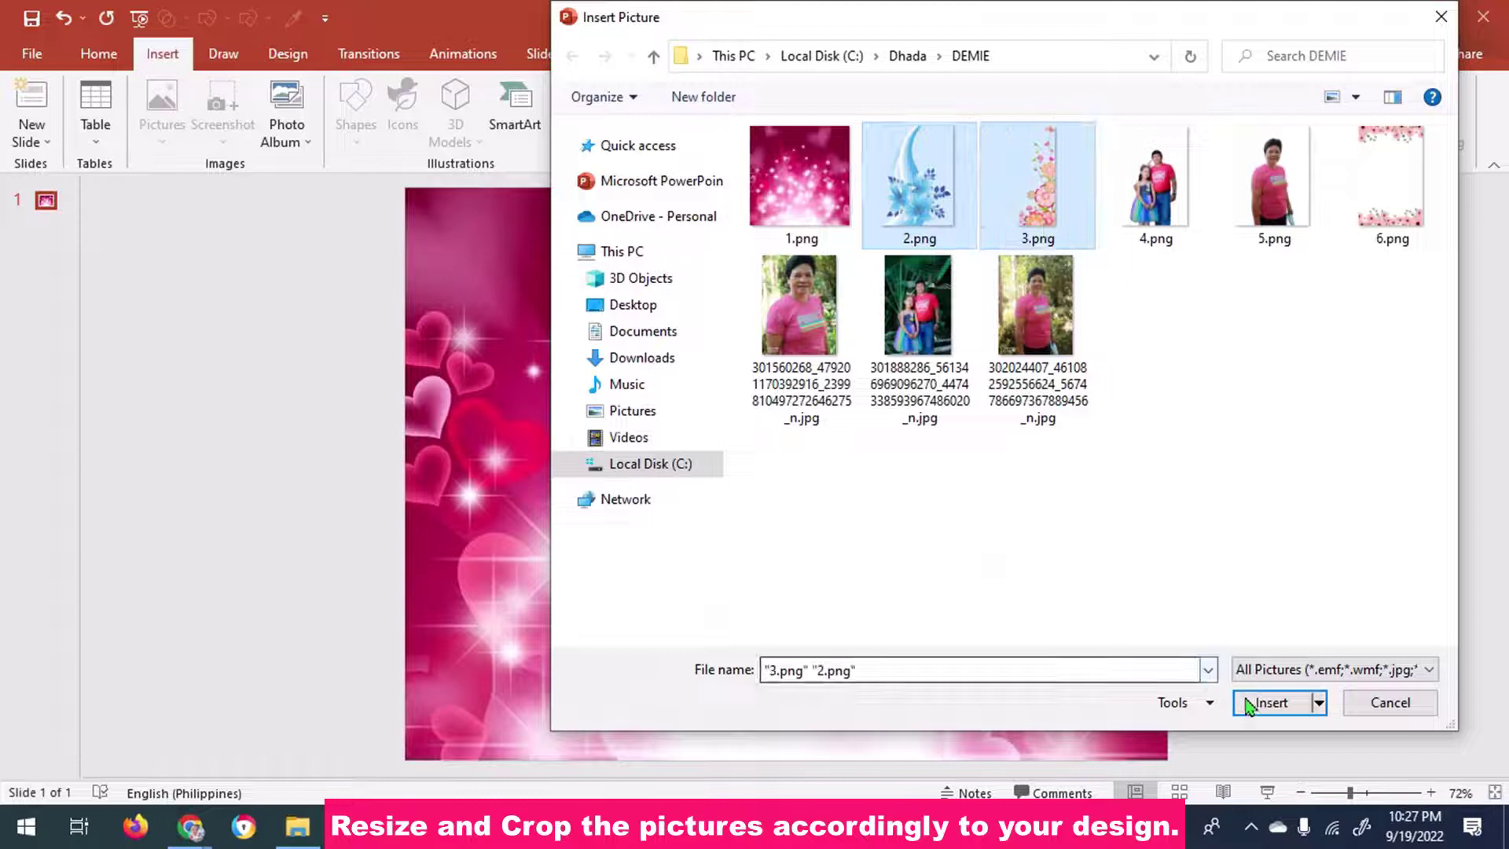
{"action": "left_click", "coordinate": [1267, 702]}
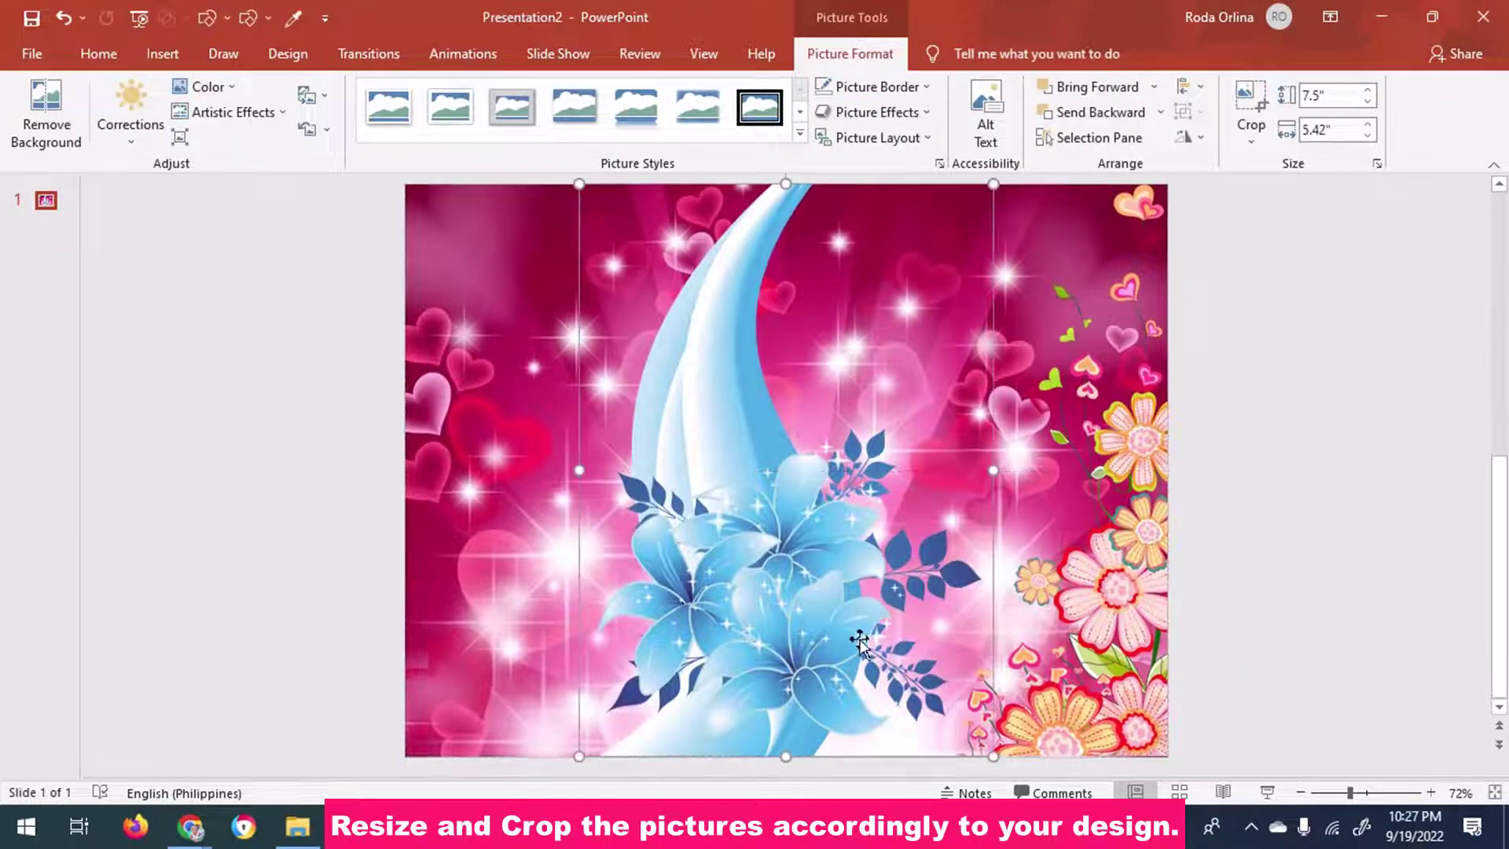
Move the blue flower picture left and crop its top and left to the slide edges.
{"action": "left_click_drag", "start_coordinate": [860, 630], "coordinate": [675, 630]}
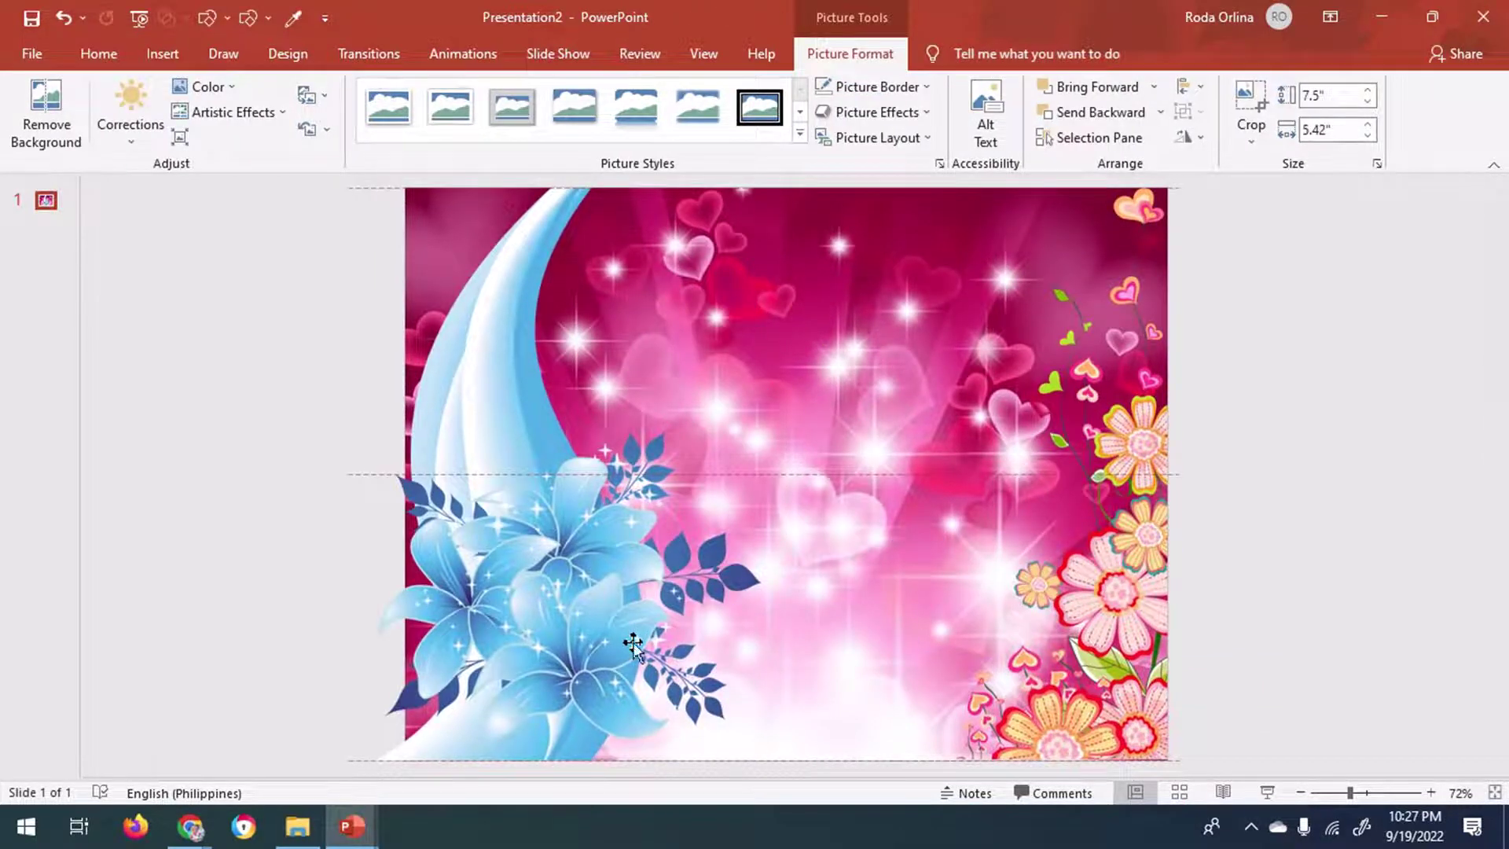
{"action": "left_click_drag", "start_coordinate": [633, 645], "coordinate": [627, 327]}
{"action": "scroll", "coordinate": [650, 516], "scroll_direction": "down", "scroll_amount": 2}
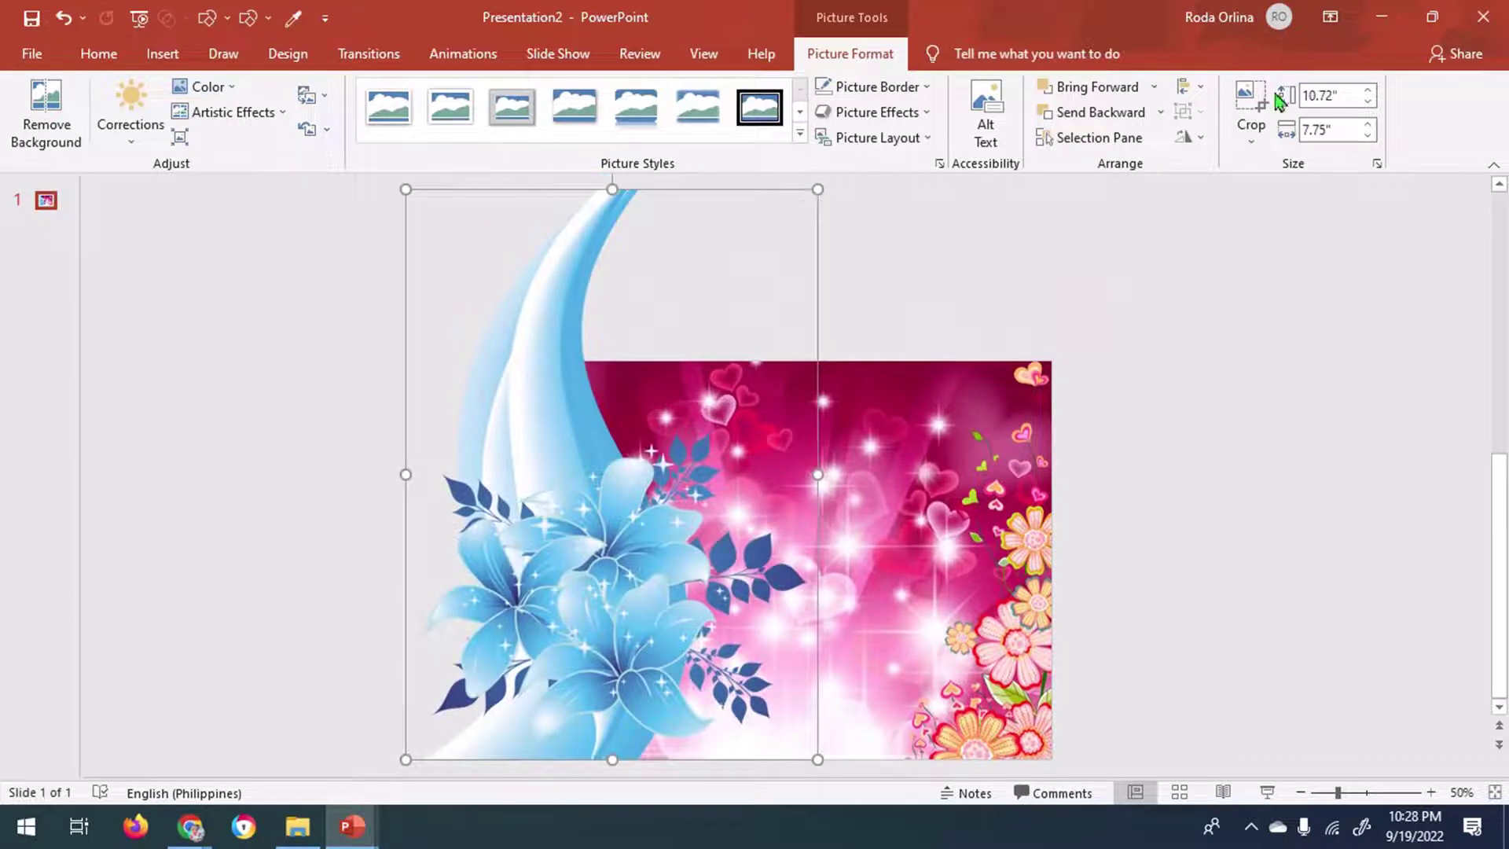
{"action": "left_click", "coordinate": [1250, 98]}
{"action": "left_click_drag", "start_coordinate": [611, 189], "coordinate": [611, 357]}
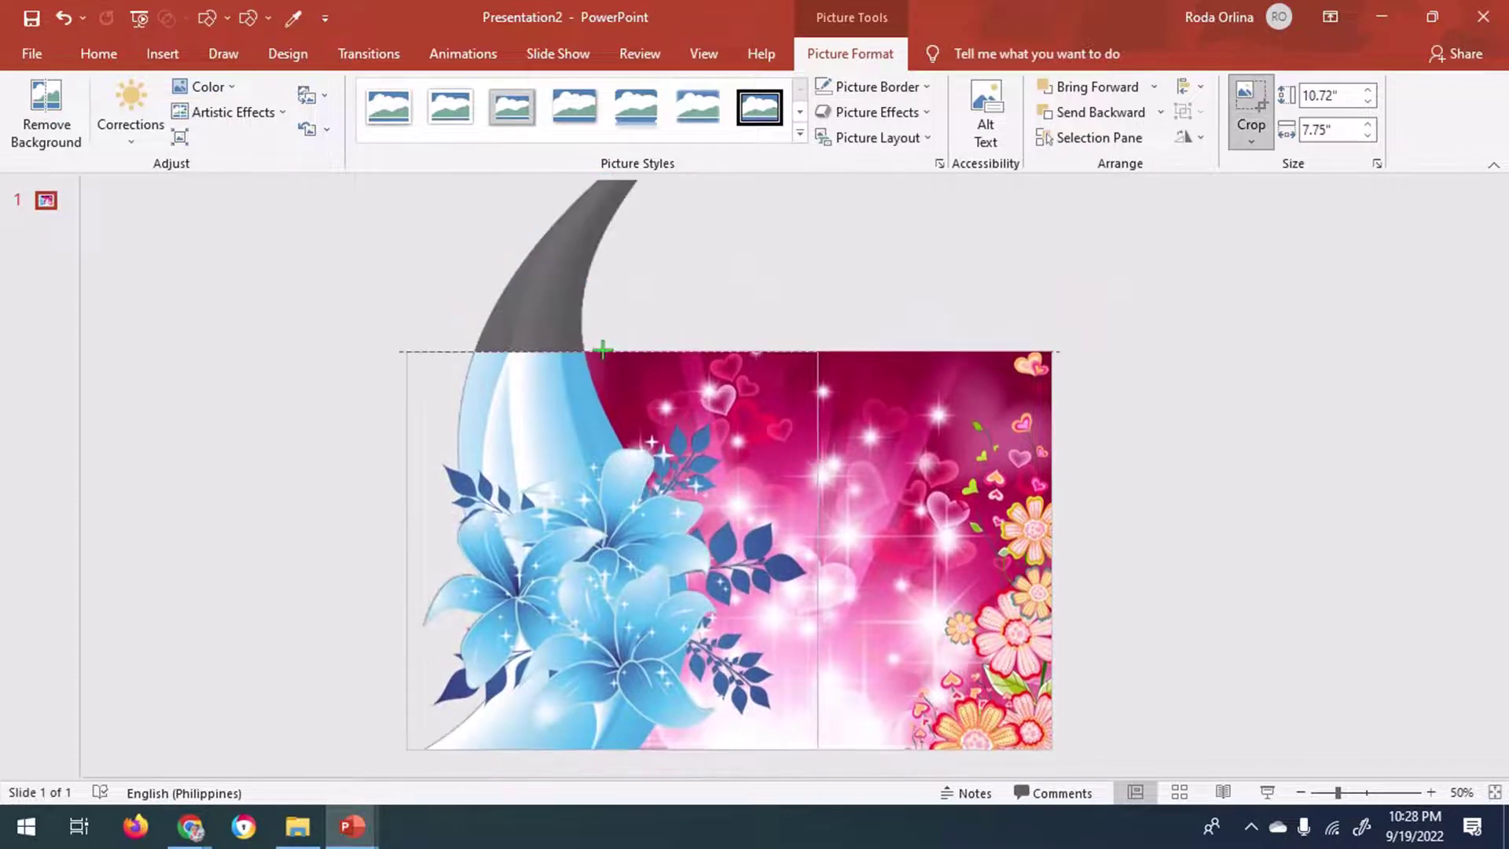
{"action": "left_click_drag", "start_coordinate": [411, 555], "coordinate": [542, 565]}
{"action": "key", "text": "Escape"}
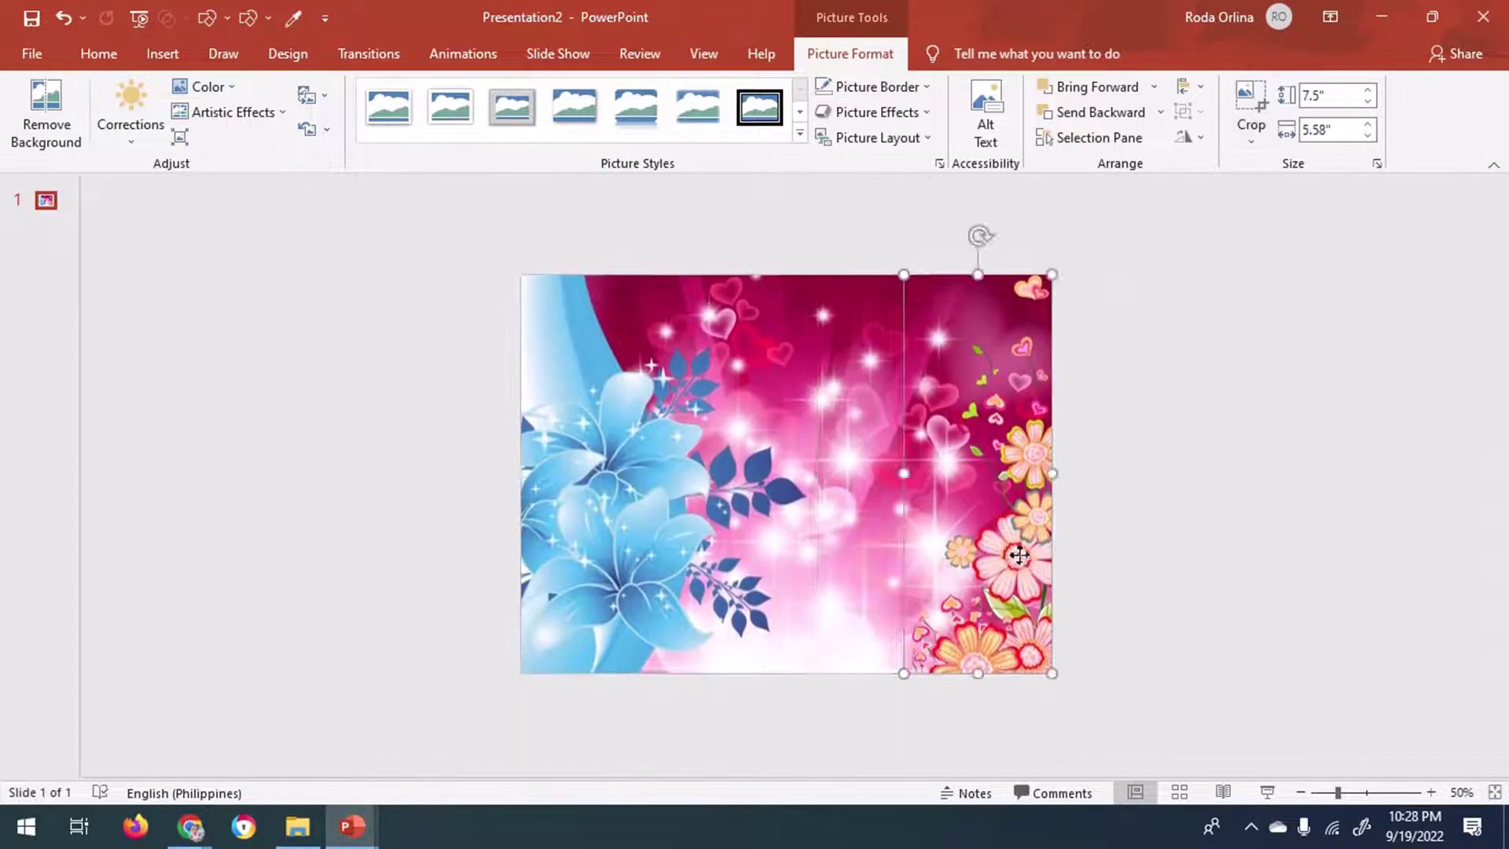
Crop the pink flower picture, shifting the flowers left within the frame.
{"action": "left_click", "coordinate": [814, 264]}
{"action": "left_click_drag", "start_coordinate": [813, 264], "coordinate": [756, 257]}
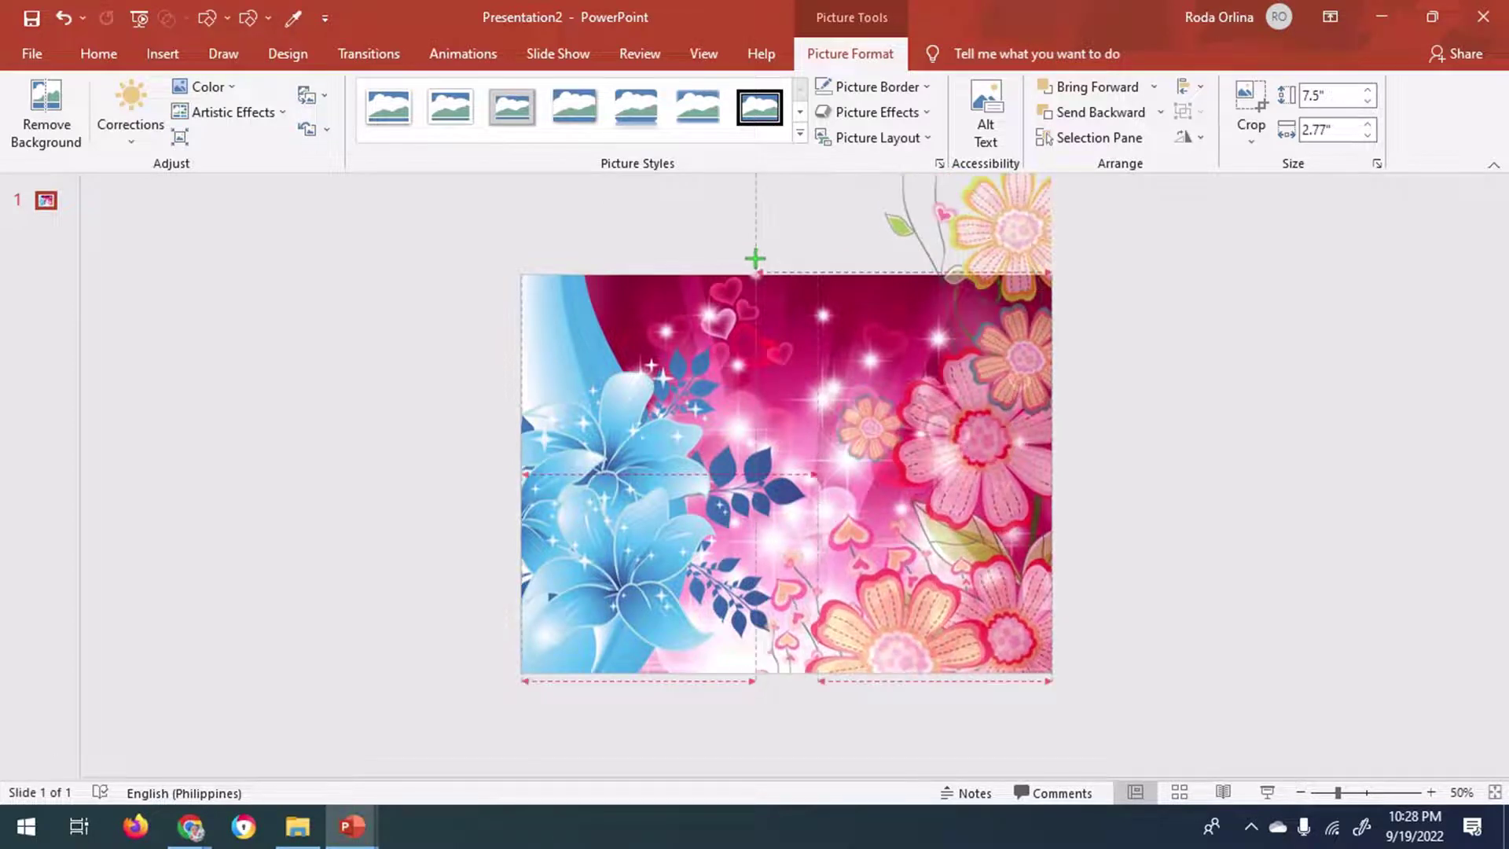
{"action": "left_click_drag", "start_coordinate": [756, 257], "coordinate": [756, 259]}
{"action": "scroll", "coordinate": [990, 409], "scroll_direction": "up", "scroll_amount": 3}
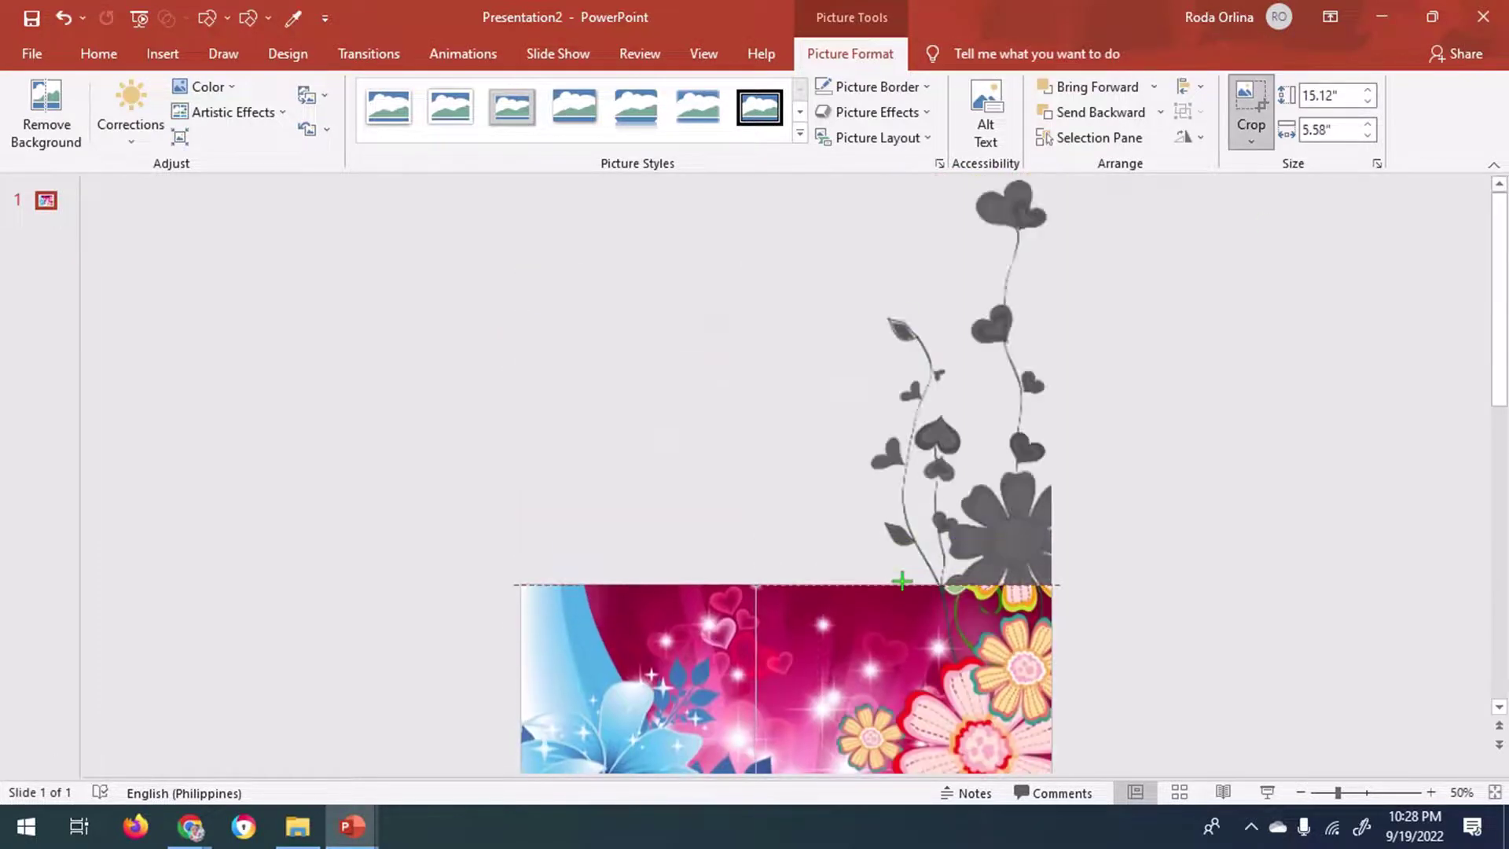
{"action": "left_click", "coordinate": [1084, 593]}
{"action": "left_click", "coordinate": [272, 231]}
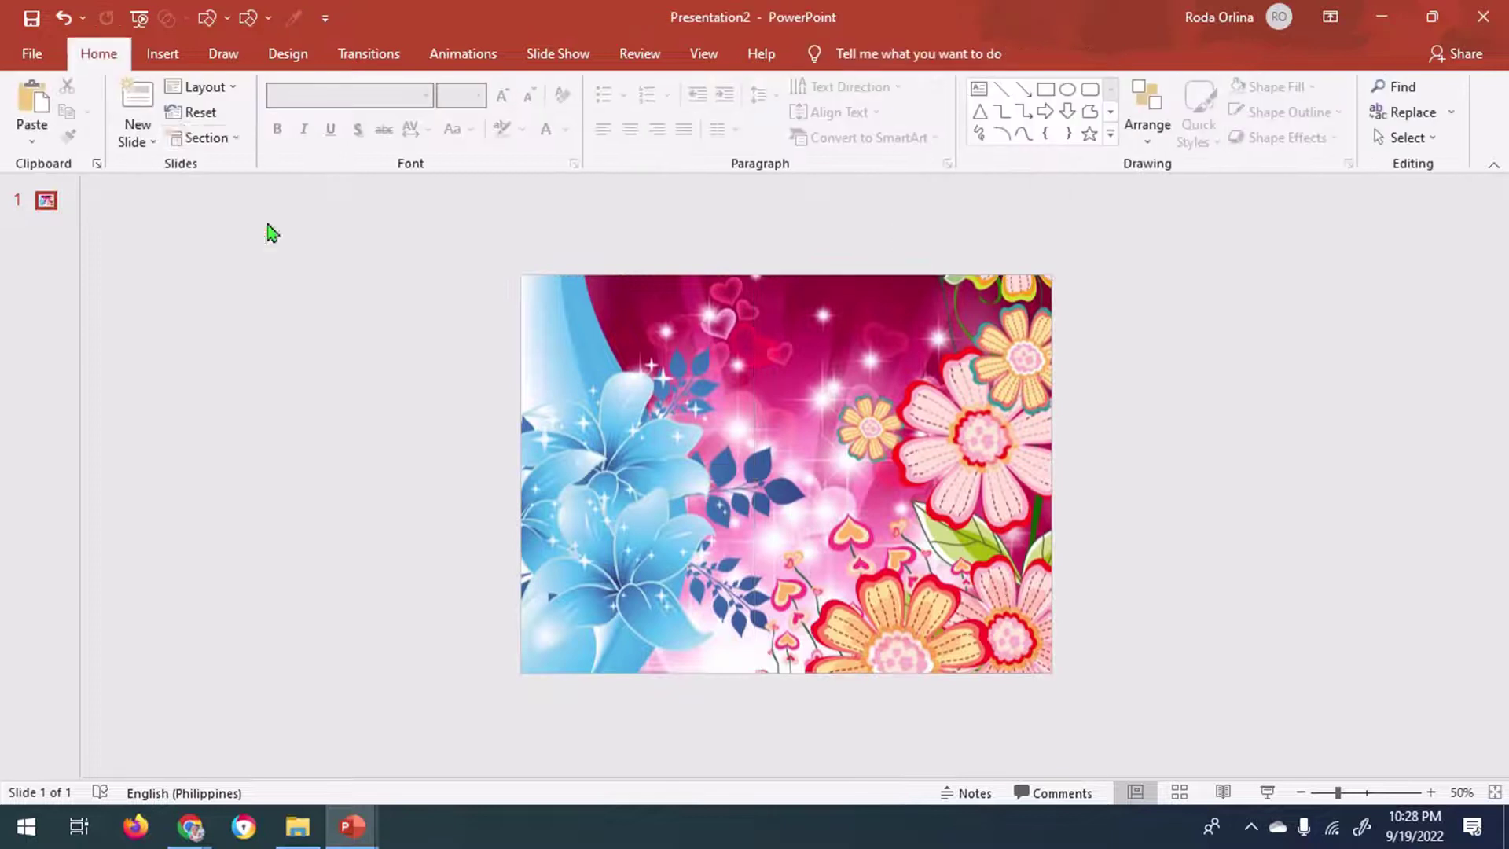
Draw a rectangle covering the whole slide with no outline.
{"action": "left_click", "coordinate": [160, 56]}
{"action": "left_click", "coordinate": [356, 114]}
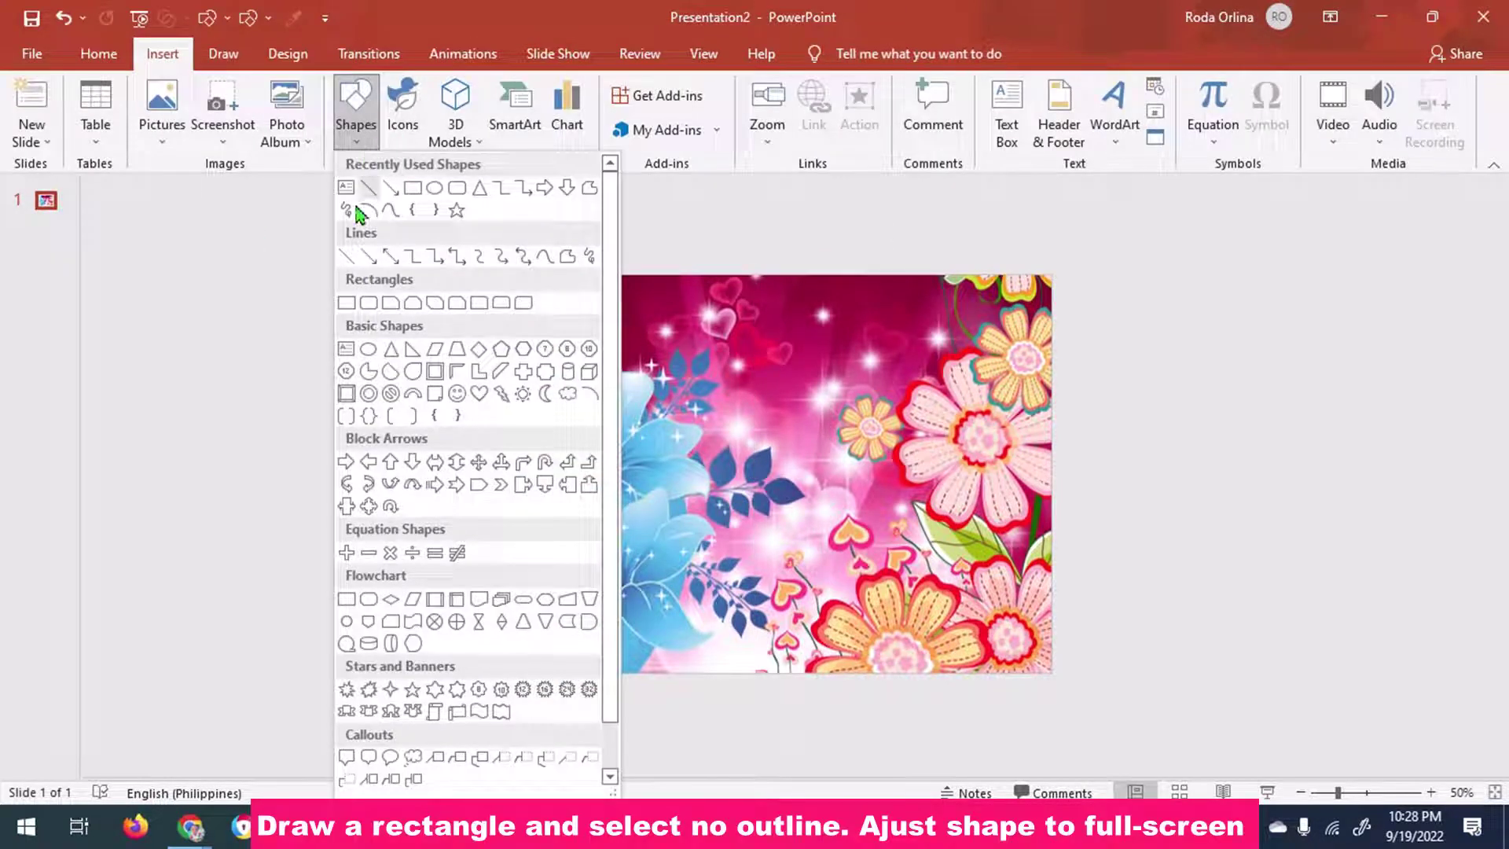
{"action": "left_click", "coordinate": [346, 304]}
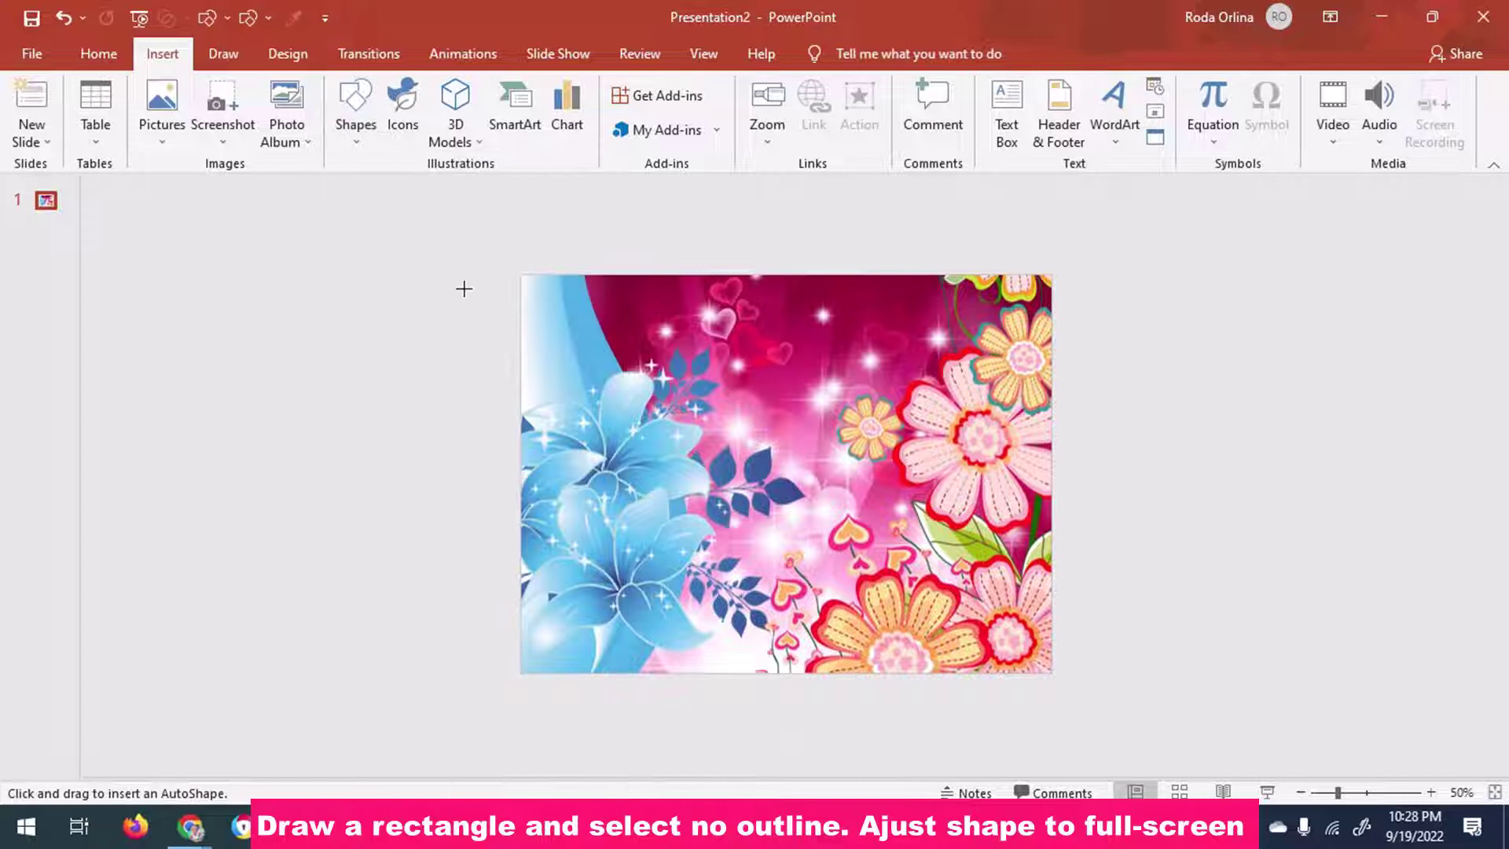
{"action": "mouse_move", "coordinate": [520, 275]}
{"action": "left_mouse_down"}
{"action": "mouse_move", "coordinate": [607, 429]}
{"action": "mouse_move", "coordinate": [1051, 674]}
{"action": "left_mouse_up"}
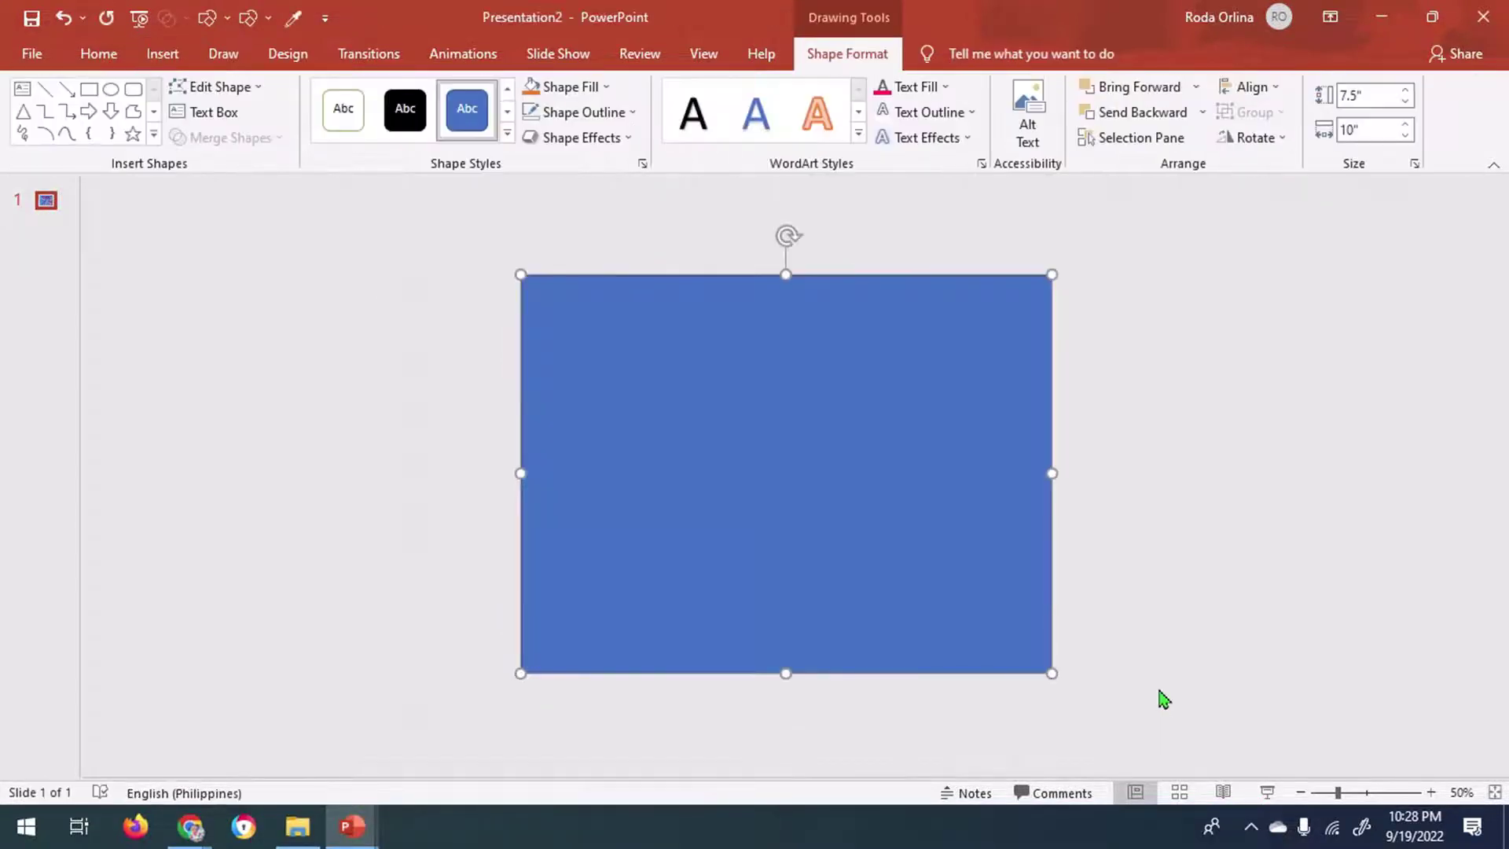
{"action": "scroll", "coordinate": [1158, 696], "scroll_direction": "up", "scroll_amount": 2, "text": "ctrl"}
{"action": "left_click", "coordinate": [621, 120]}
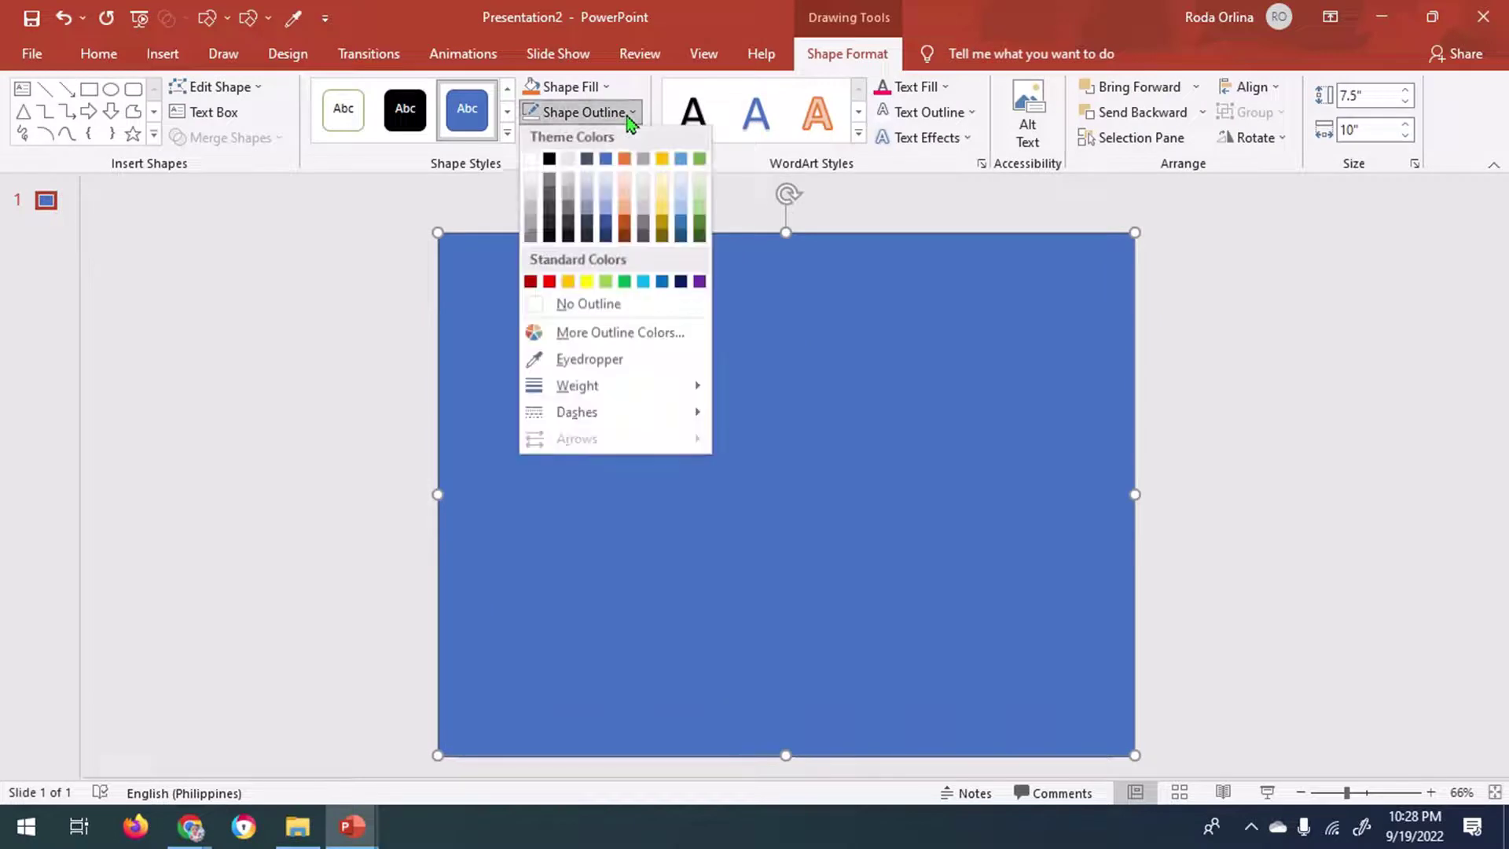
{"action": "left_click", "coordinate": [605, 308]}
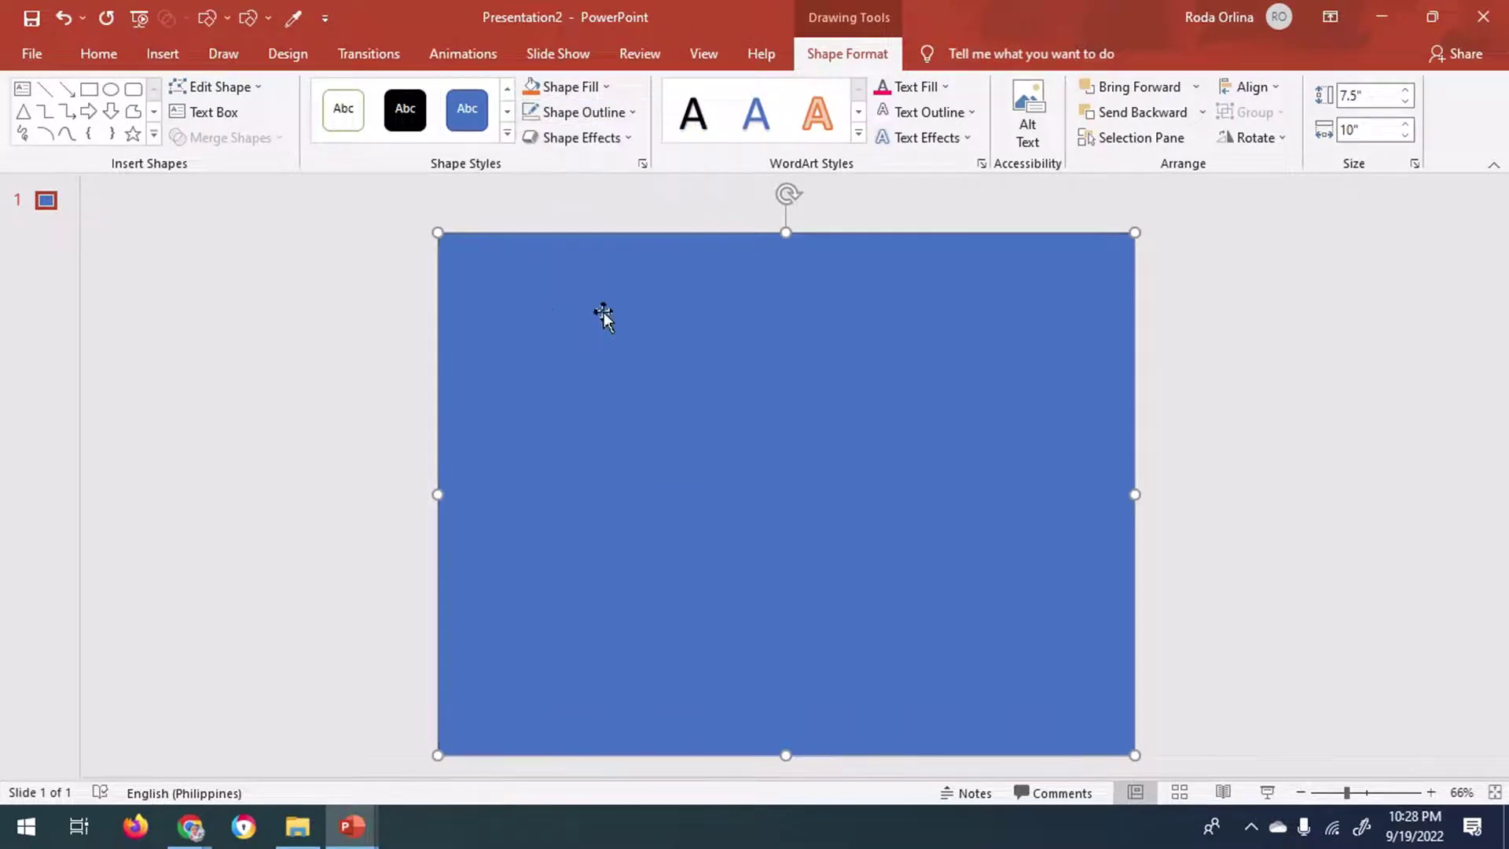
Give the rectangle a two-stop gradient fill with a blue first stop.
{"action": "left_click", "coordinate": [643, 165]}
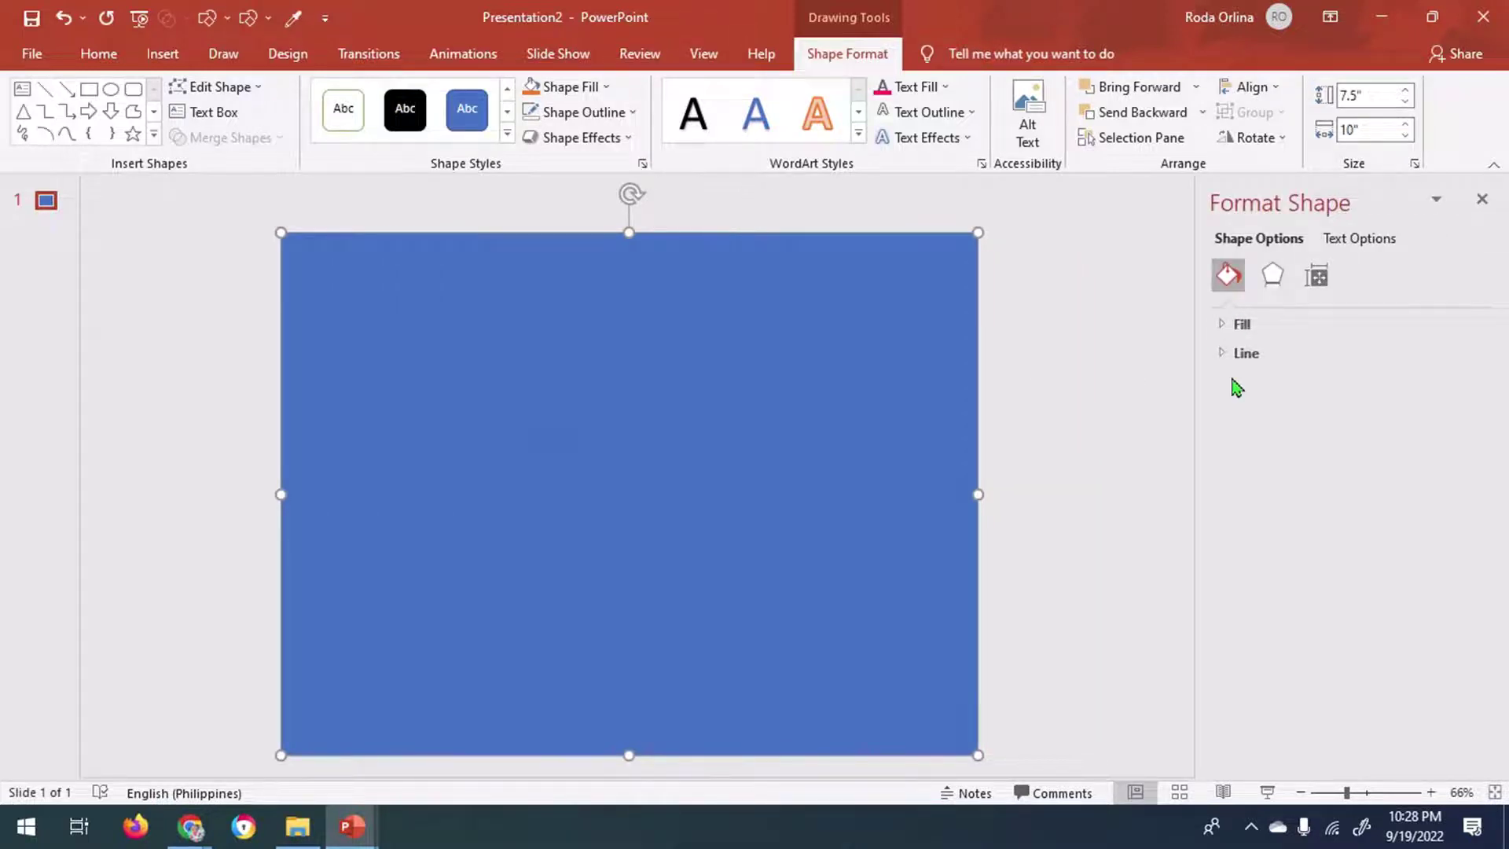
{"action": "left_click", "coordinate": [1244, 324]}
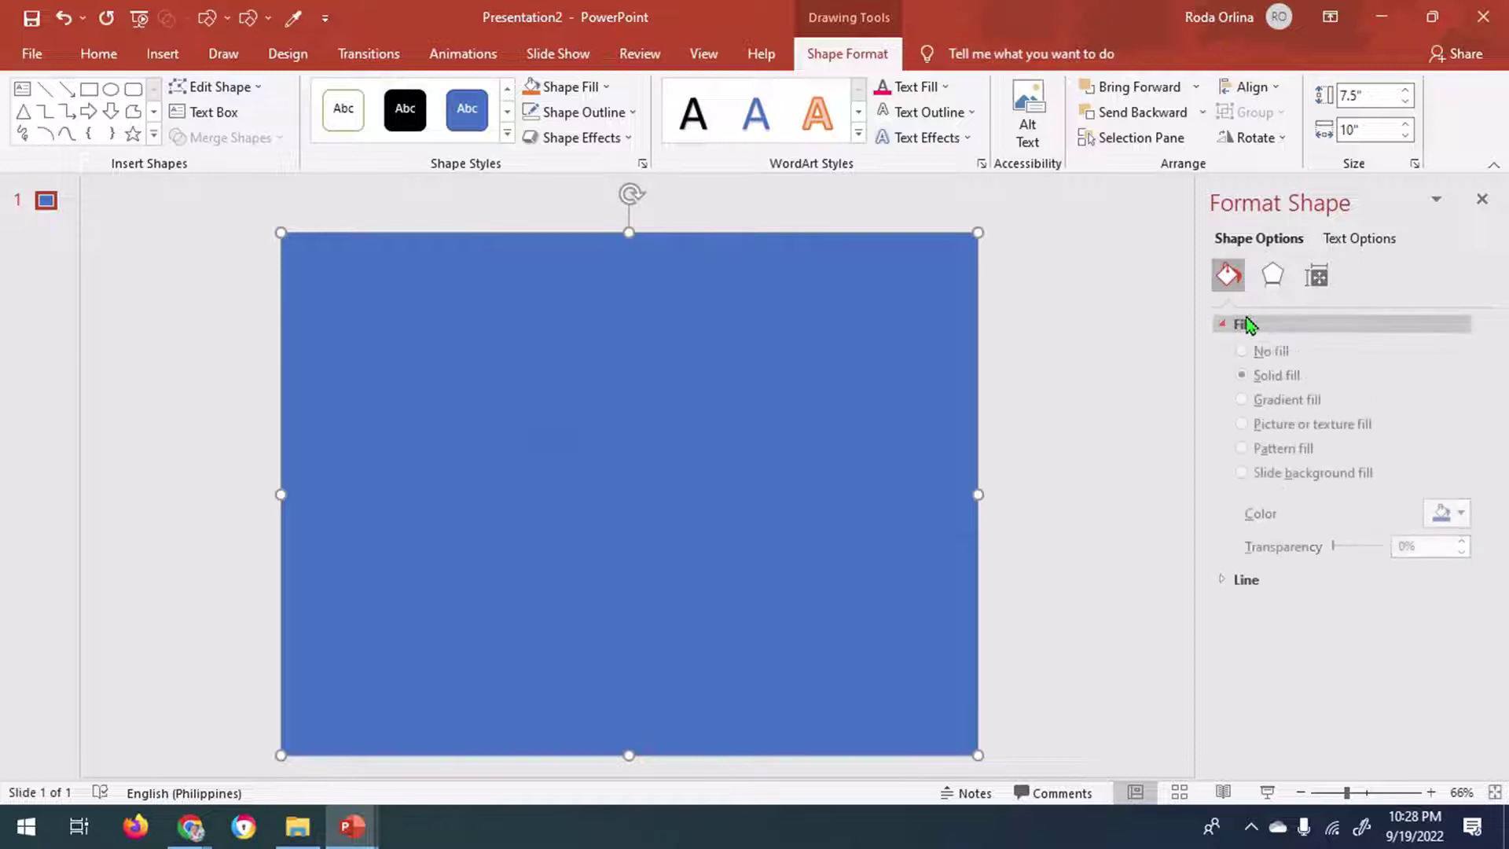
{"action": "left_click", "coordinate": [1274, 407]}
{"action": "left_click", "coordinate": [1371, 677]}
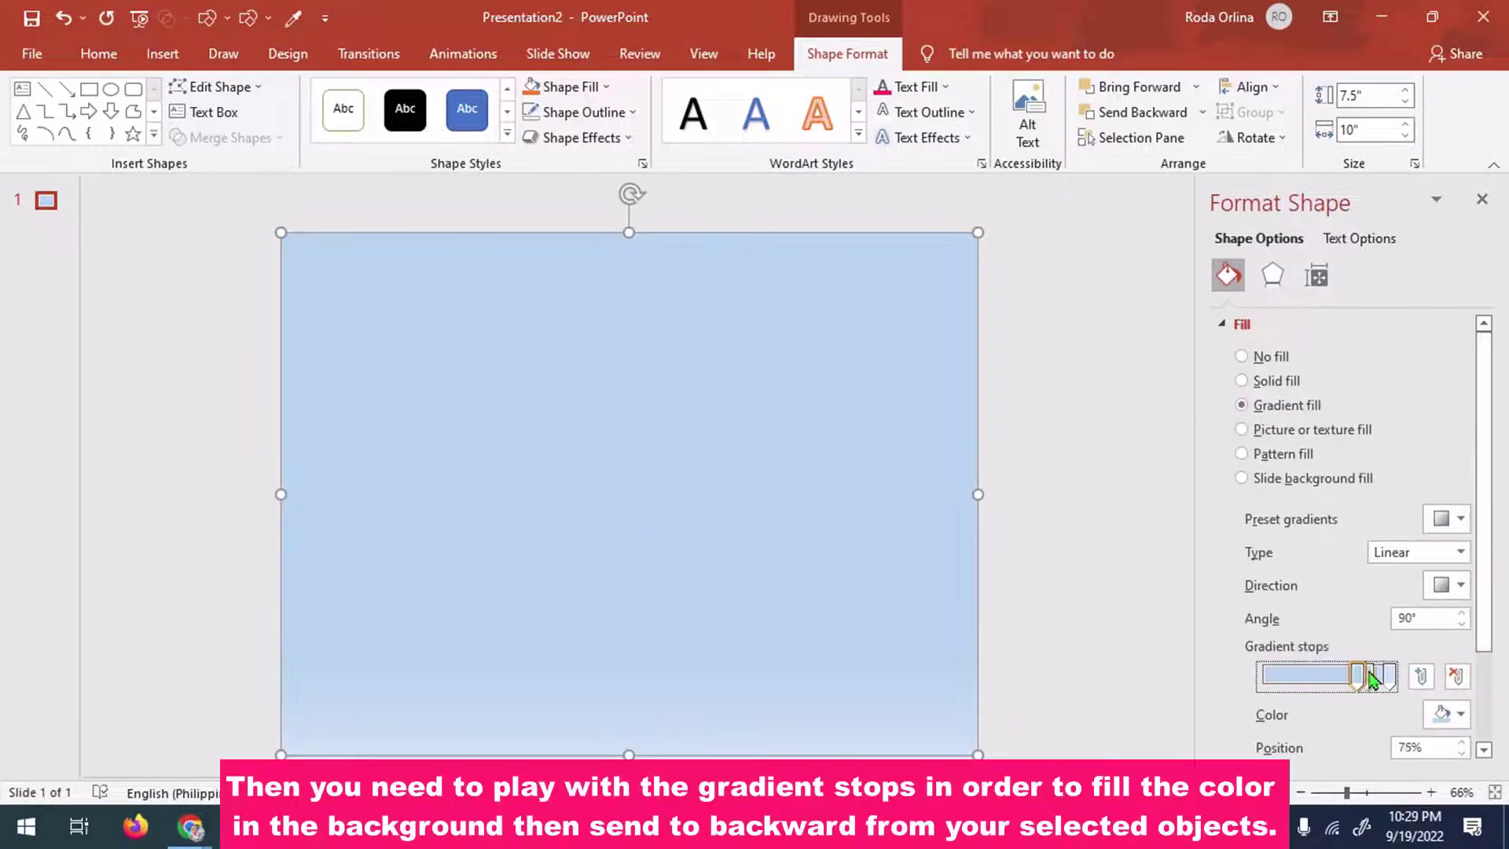
{"action": "left_click", "coordinate": [1456, 675]}
{"action": "left_click", "coordinate": [1270, 676]}
{"action": "left_click", "coordinate": [1460, 713]}
{"action": "left_click", "coordinate": [1375, 664]}
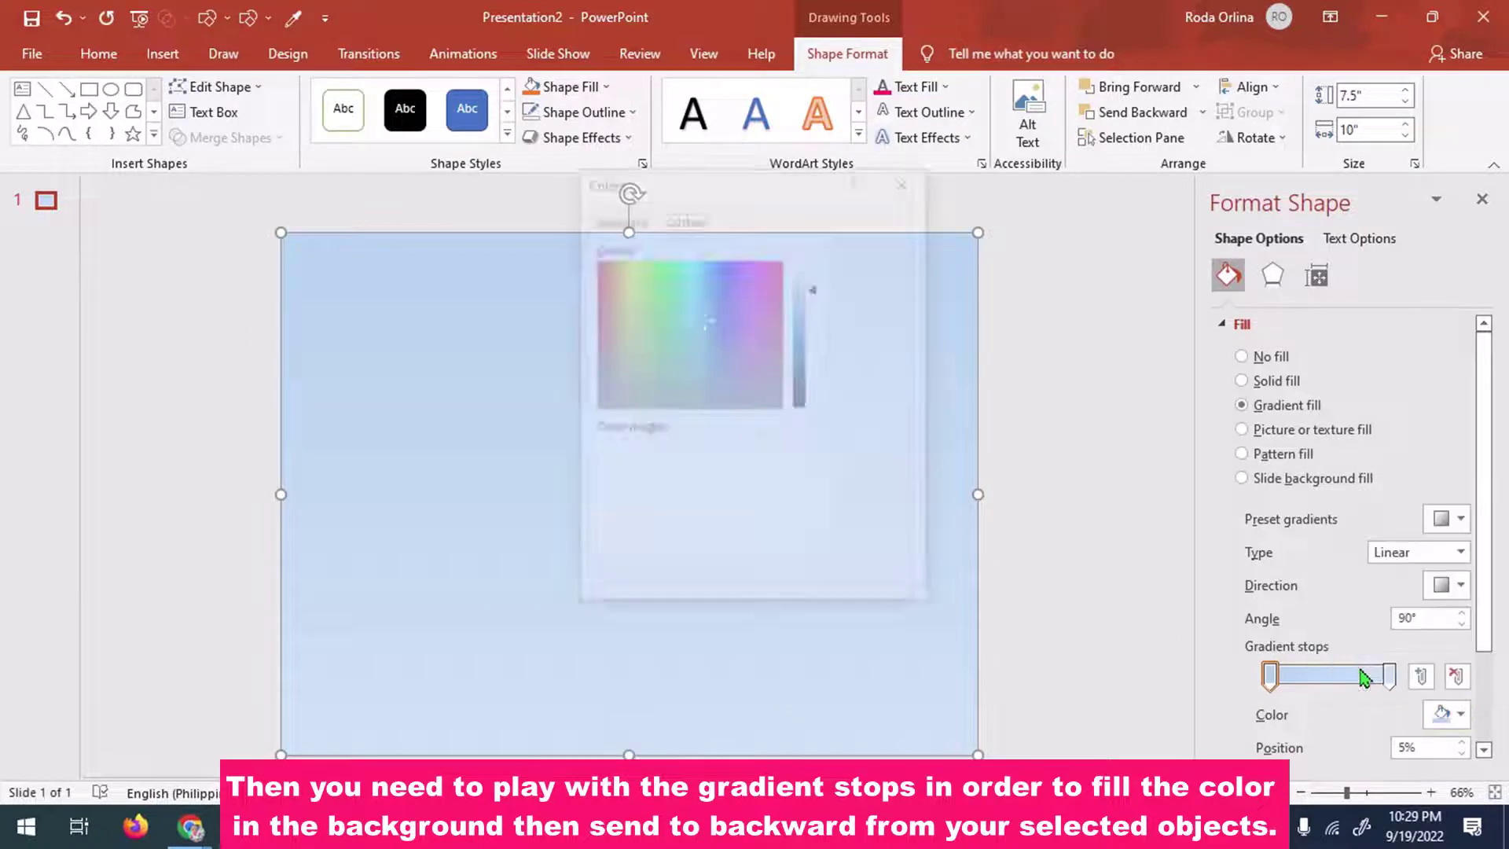
{"action": "left_click", "coordinate": [618, 218]}
{"action": "left_click", "coordinate": [718, 282]}
{"action": "left_click", "coordinate": [884, 216]}
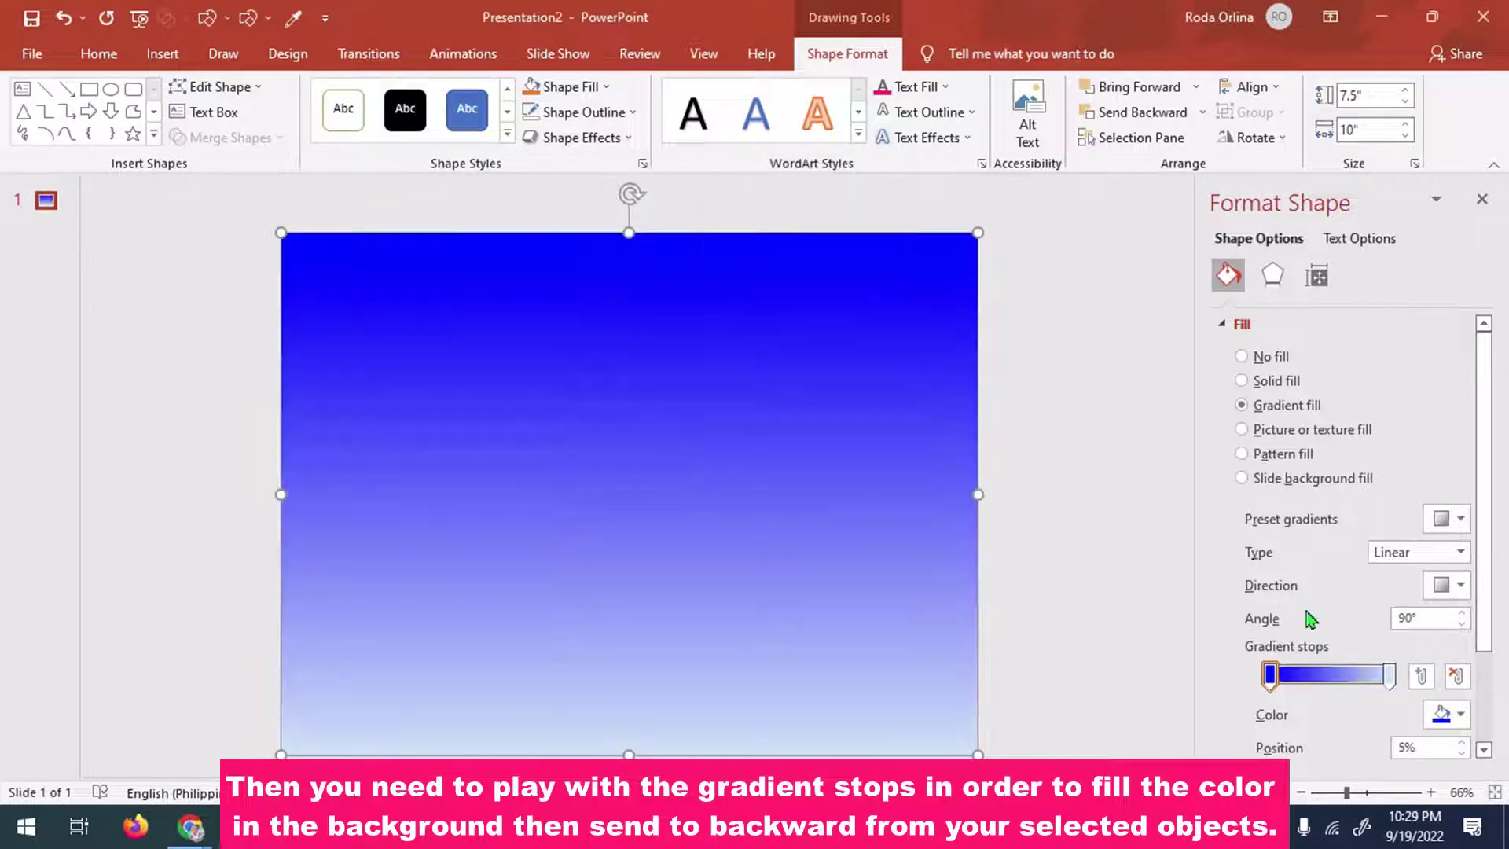
Make the gradient's end stop pink and run it left to right.
{"action": "left_click", "coordinate": [1441, 720]}
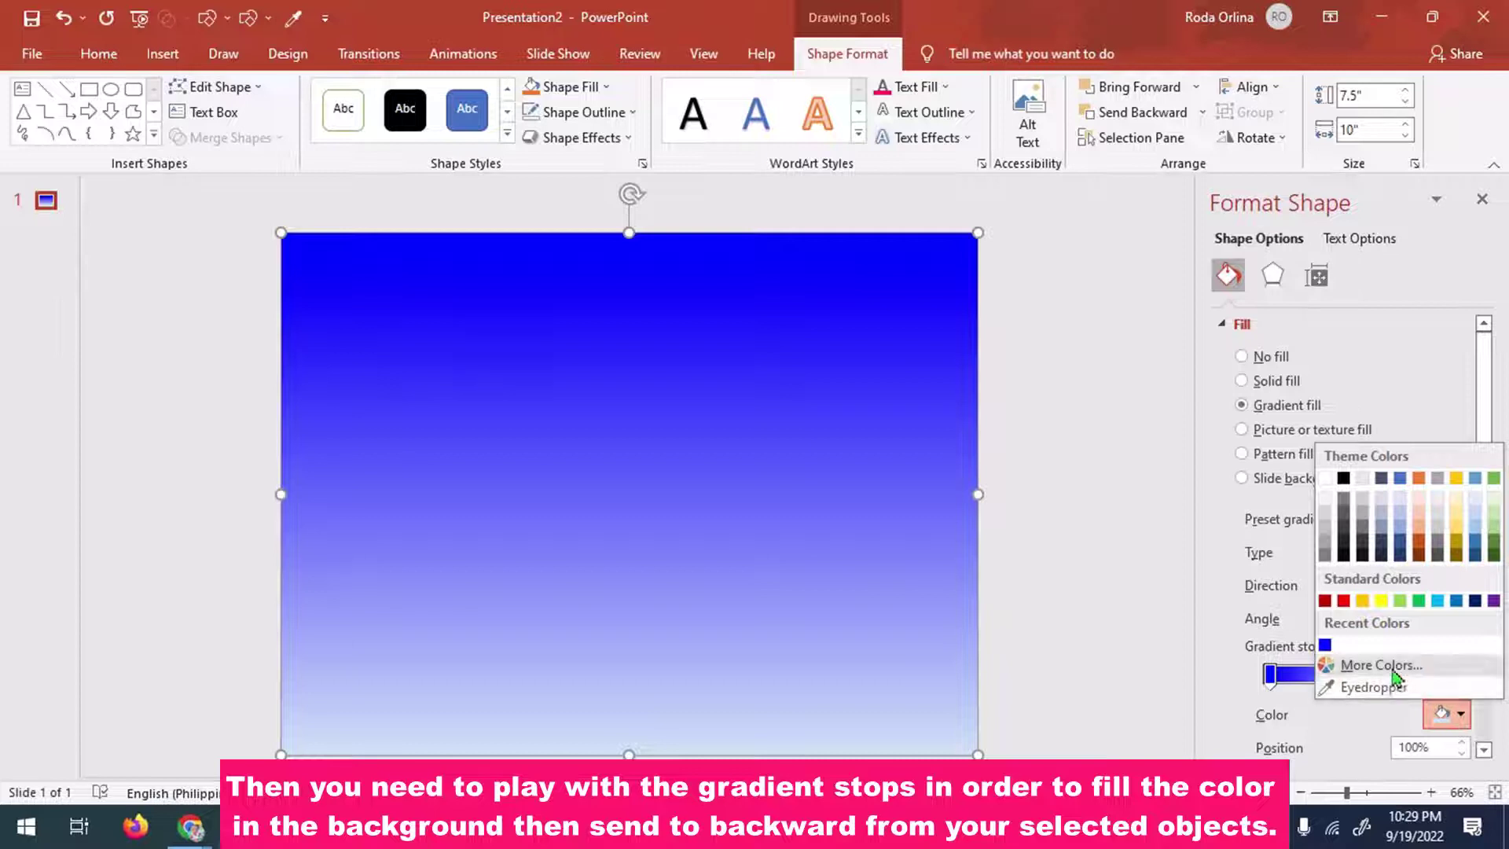
{"action": "left_click", "coordinate": [1352, 665]}
{"action": "left_click", "coordinate": [618, 218]}
{"action": "left_click", "coordinate": [733, 389]}
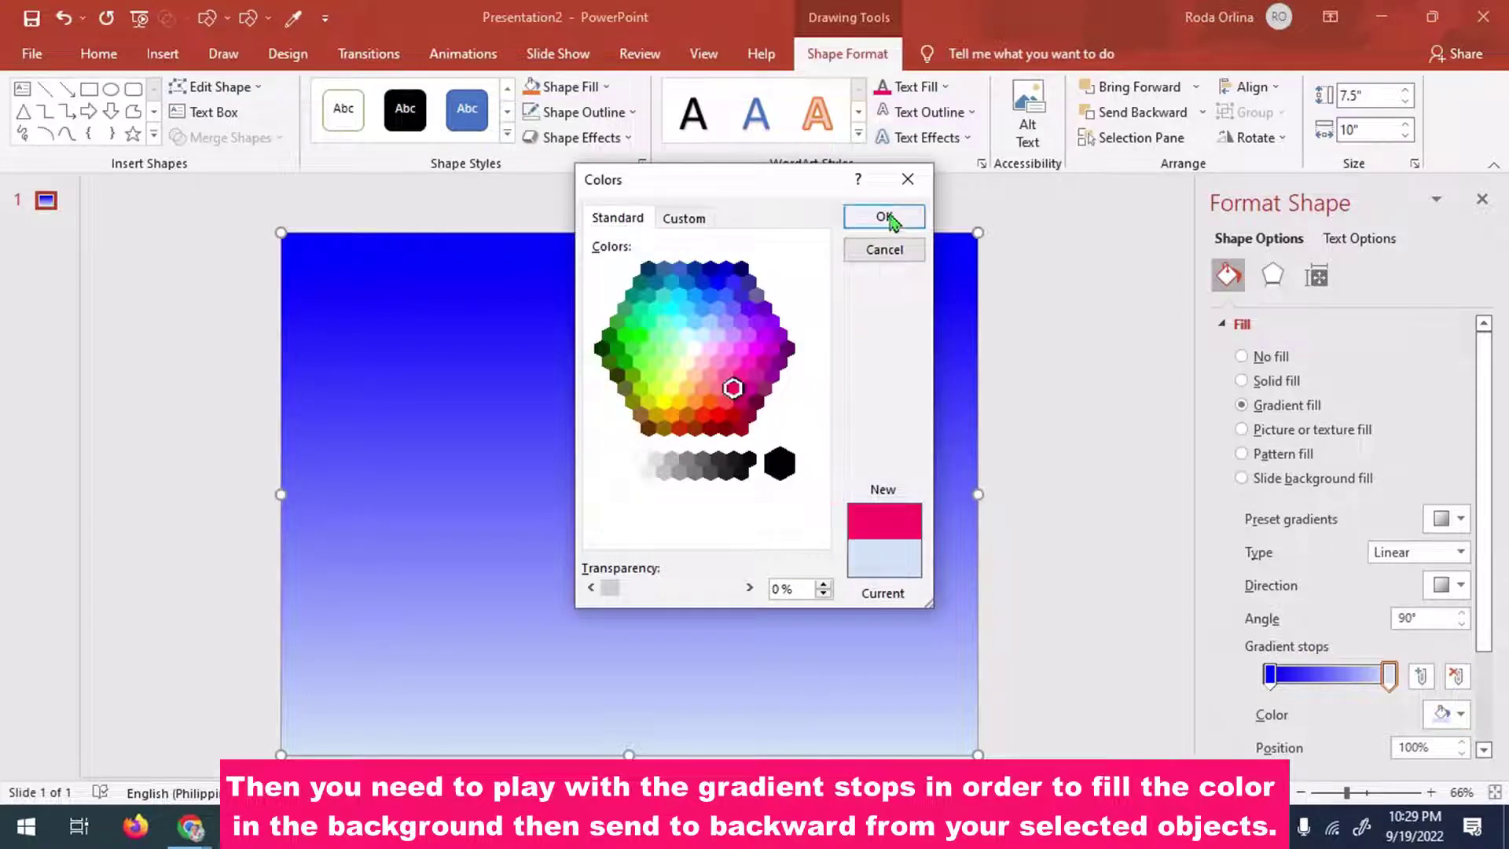
{"action": "left_click", "coordinate": [890, 217]}
{"action": "left_click", "coordinate": [1460, 586]}
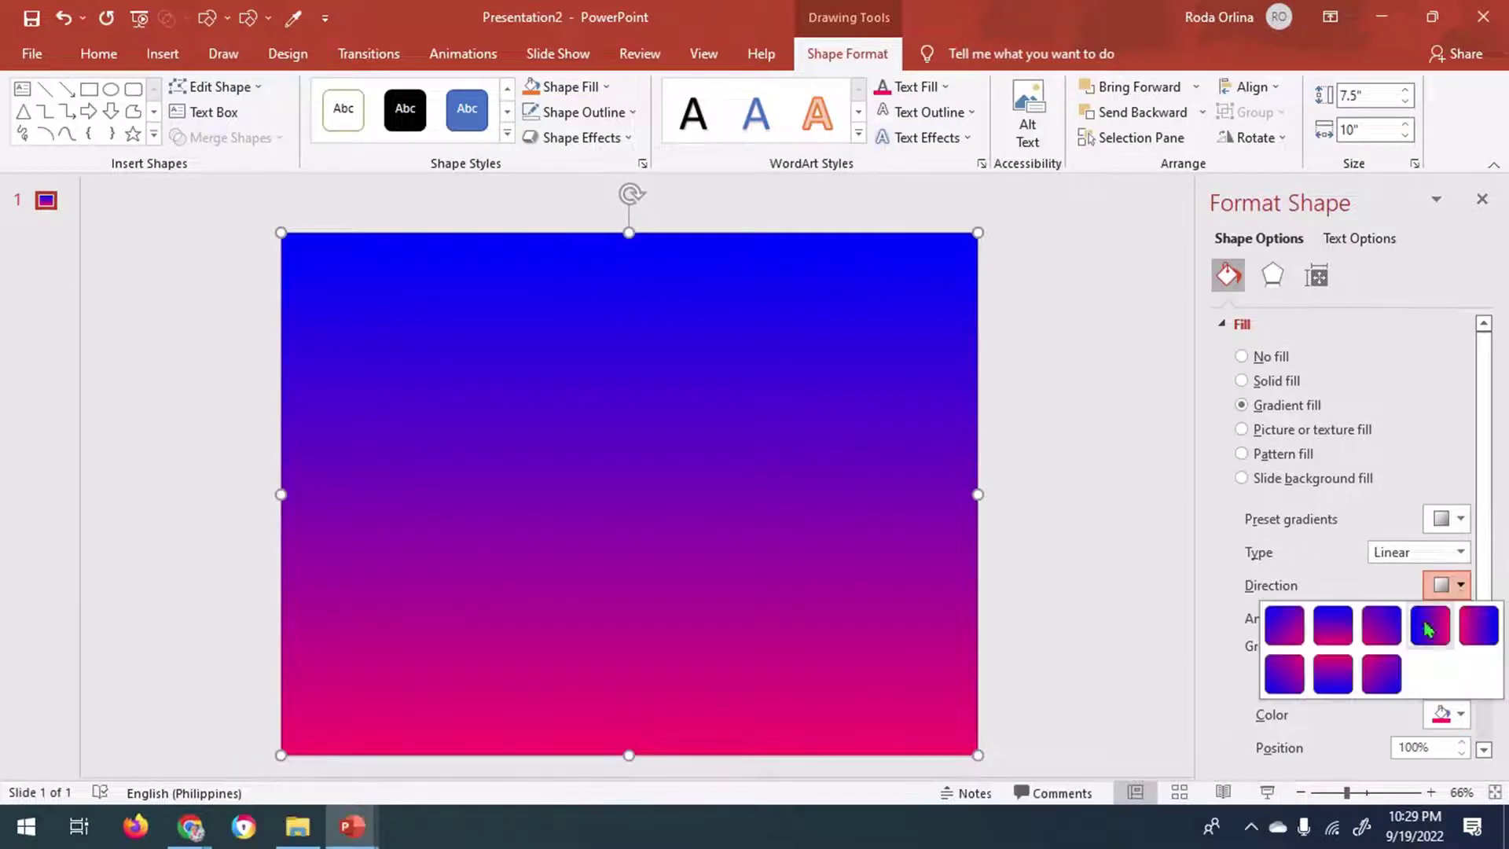
{"action": "left_click", "coordinate": [1429, 629]}
Set the blue stop to 60% and the pink stop to 30% transparency.
{"action": "left_click", "coordinate": [1270, 675]}
{"action": "scroll", "coordinate": [1485, 731], "scroll_direction": "down", "scroll_amount": 2}
{"action": "left_click", "coordinate": [1417, 654]}
{"action": "type", "text": "60"}
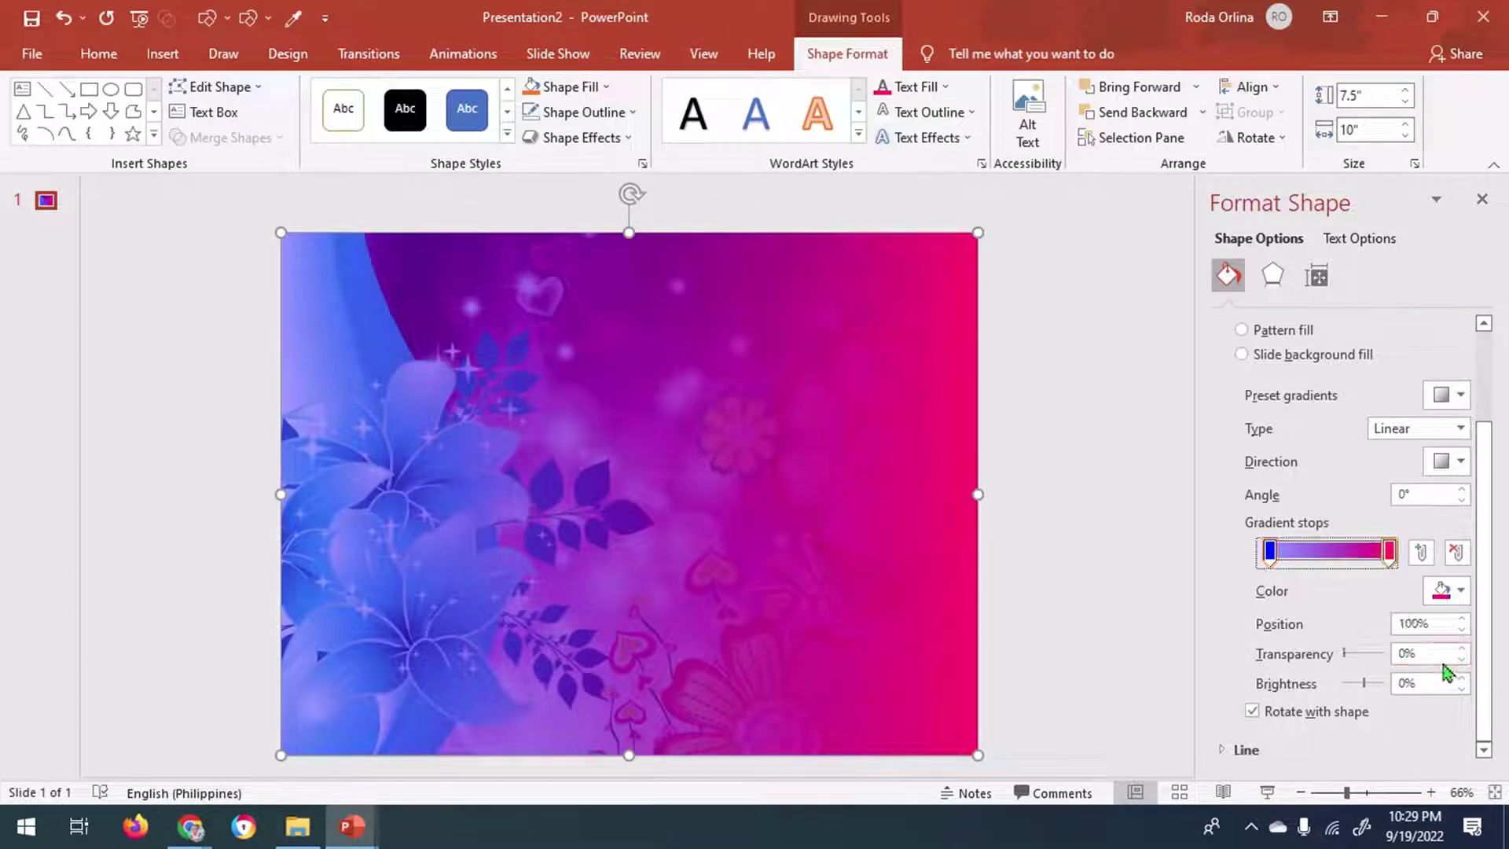
{"action": "left_click", "coordinate": [1414, 653]}
{"action": "type", "text": "30"}
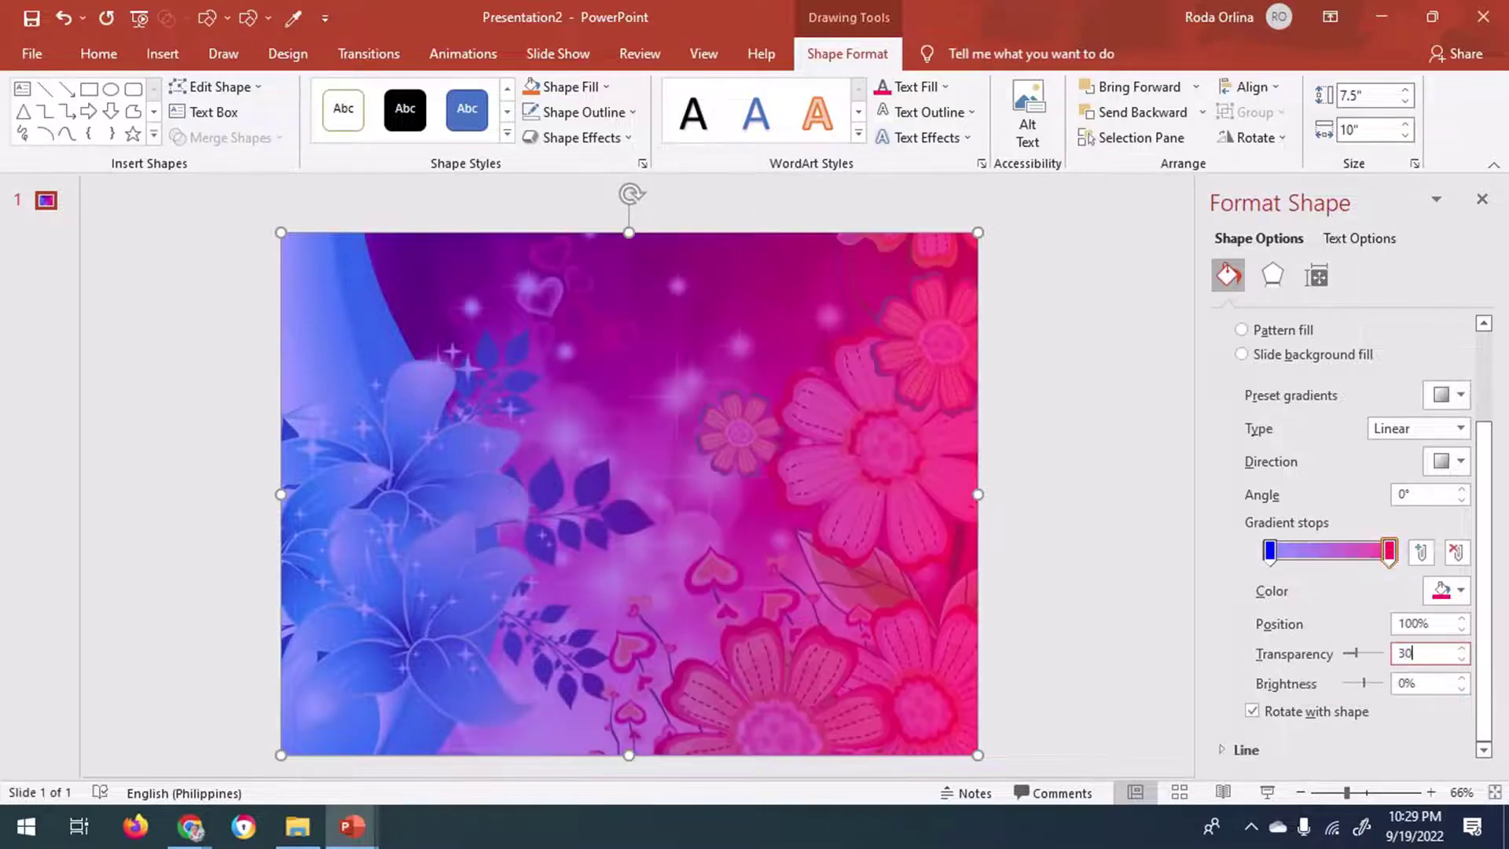
{"action": "left_click", "coordinate": [1108, 554]}
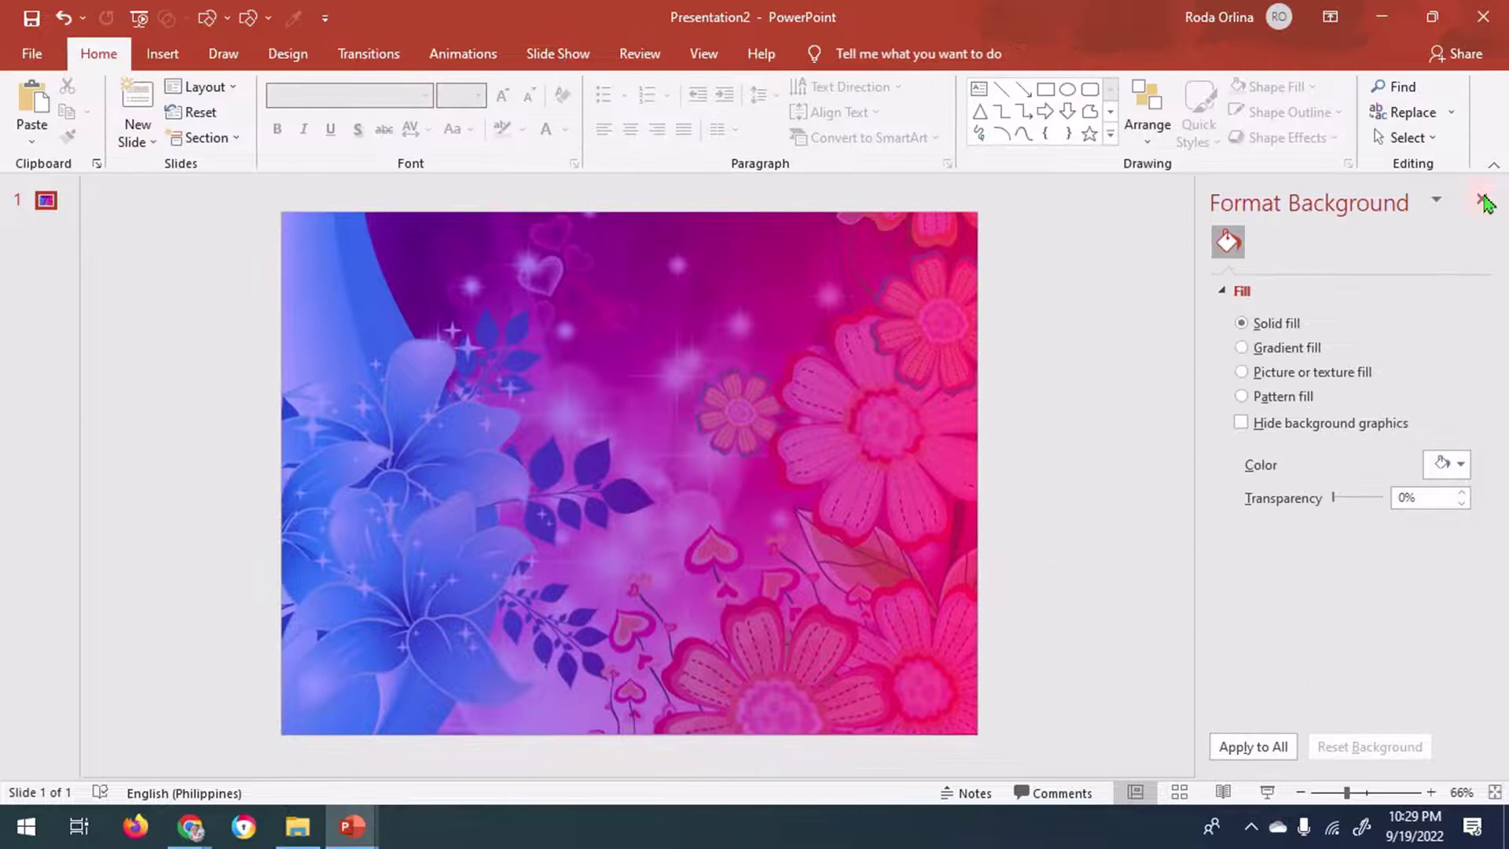
{"action": "left_click", "coordinate": [1483, 198]}
Insert the photos 4.png and 5.png from file.
{"action": "key", "text": "alt+n"}
{"action": "key", "text": "p"}
{"action": "key", "text": "d"}
{"action": "left_click", "coordinate": [1270, 169], "text": "ctrl"}
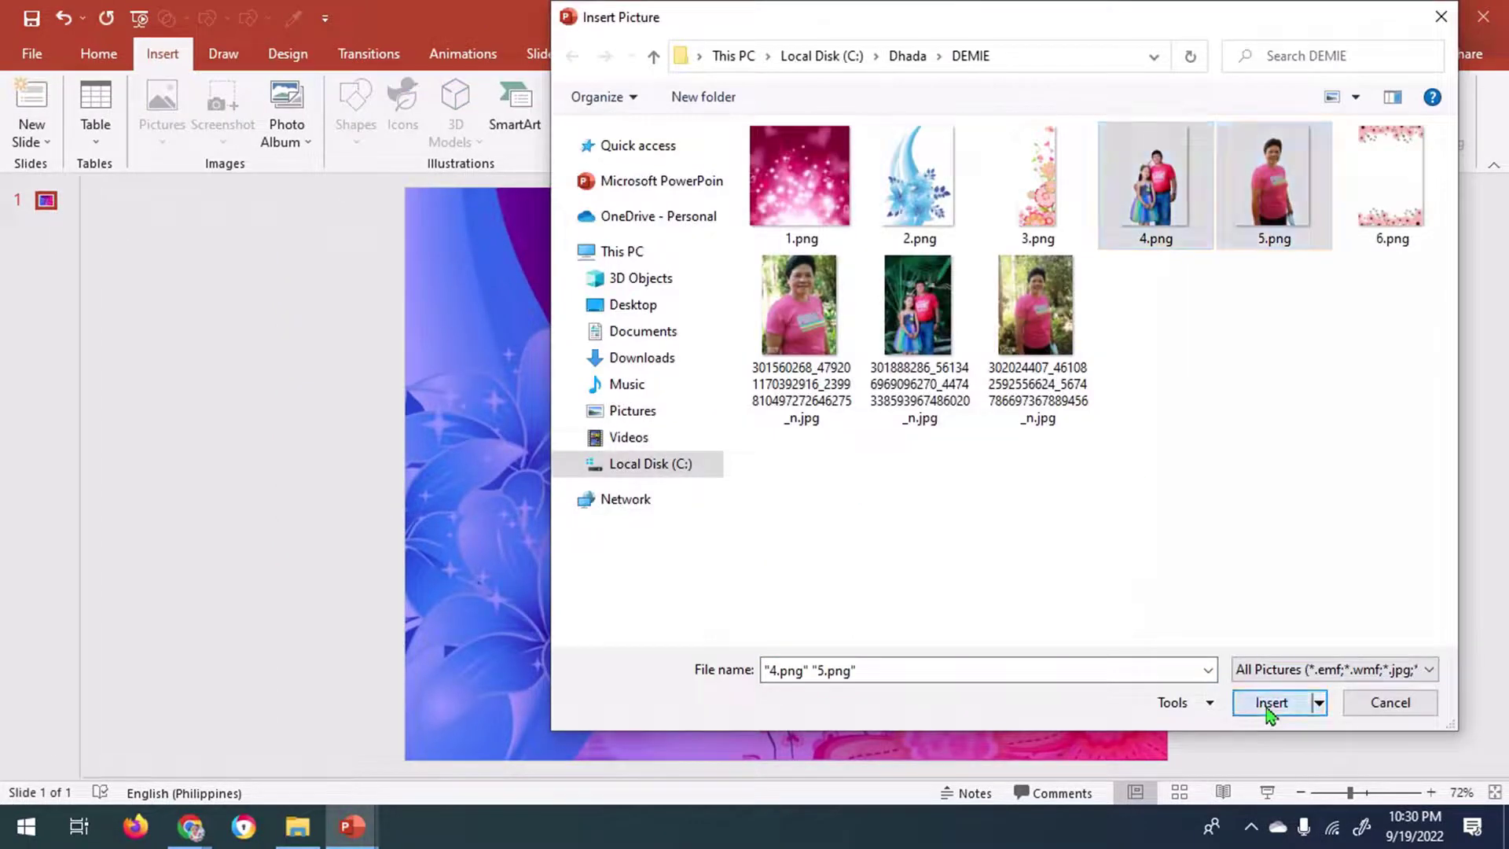
{"action": "left_click", "coordinate": [1271, 702]}
{"action": "left_click", "coordinate": [1251, 110]}
Crop the woman's photo, flip it, and enlarge it on the right side.
{"action": "left_click_drag", "start_coordinate": [799, 258], "coordinate": [799, 309]}
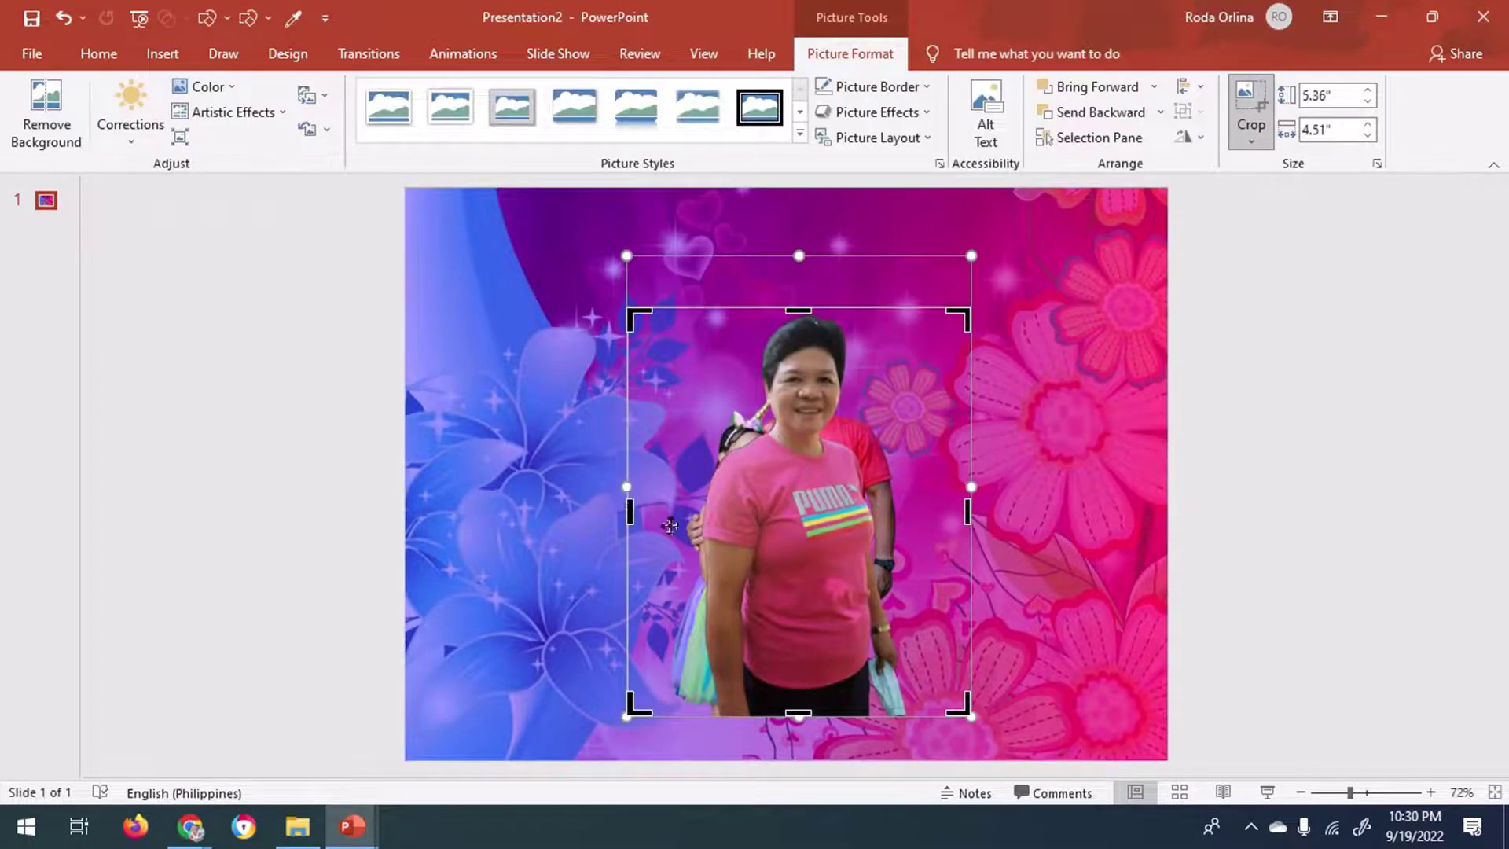
{"action": "left_click_drag", "start_coordinate": [630, 486], "coordinate": [693, 485]}
{"action": "mouse_move", "coordinate": [967, 488]}
{"action": "left_mouse_down"}
{"action": "mouse_move", "coordinate": [914, 528]}
{"action": "mouse_move", "coordinate": [1080, 552]}
{"action": "left_mouse_up"}
{"action": "left_click", "coordinate": [1125, 296]}
{"action": "left_click", "coordinate": [1186, 137]}
{"action": "left_click", "coordinate": [1236, 252]}
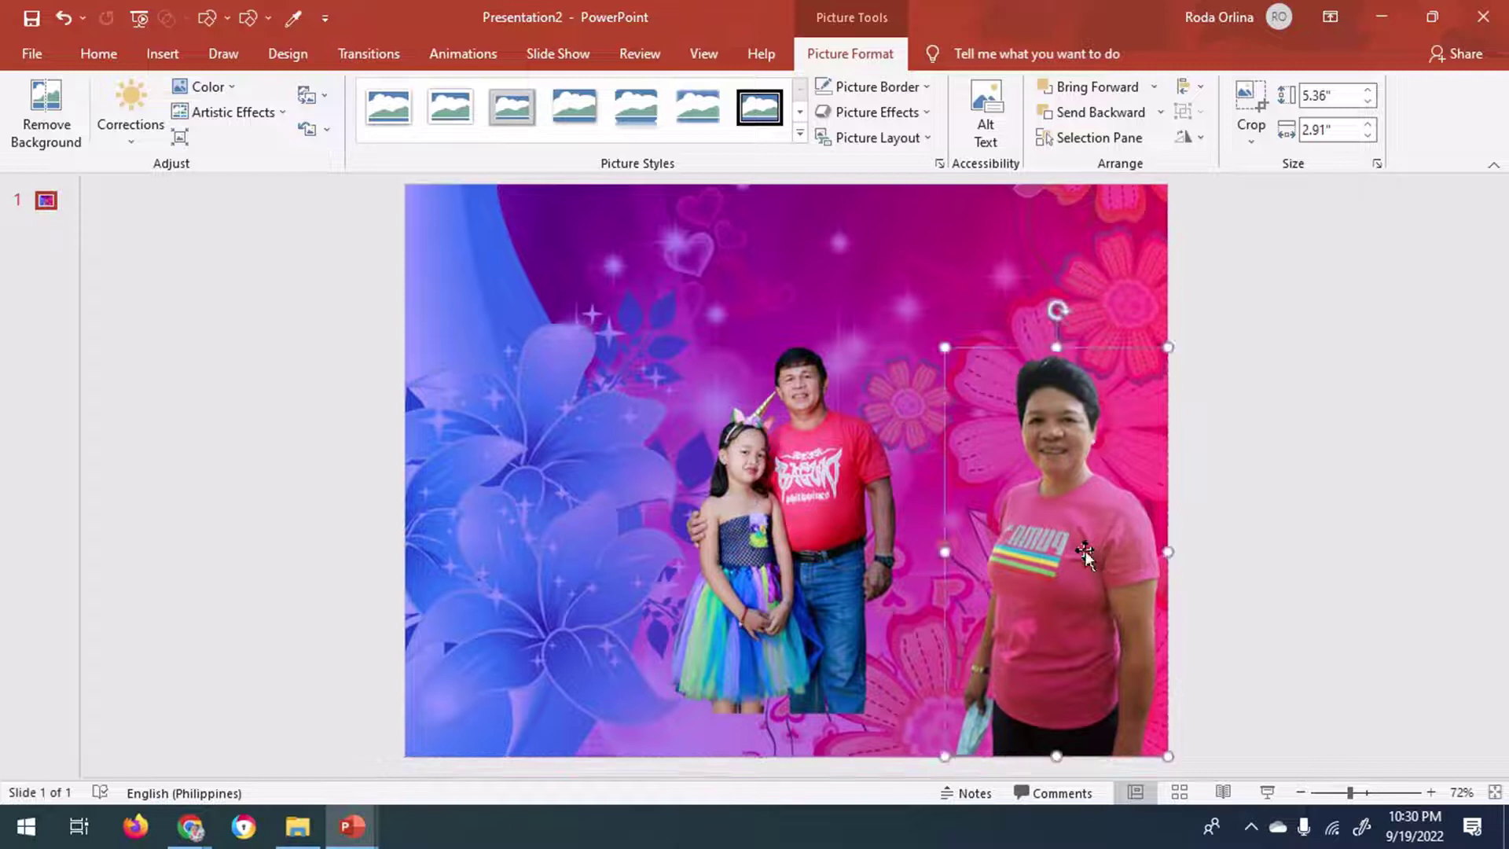
{"action": "left_click_drag", "start_coordinate": [946, 351], "coordinate": [908, 280]}
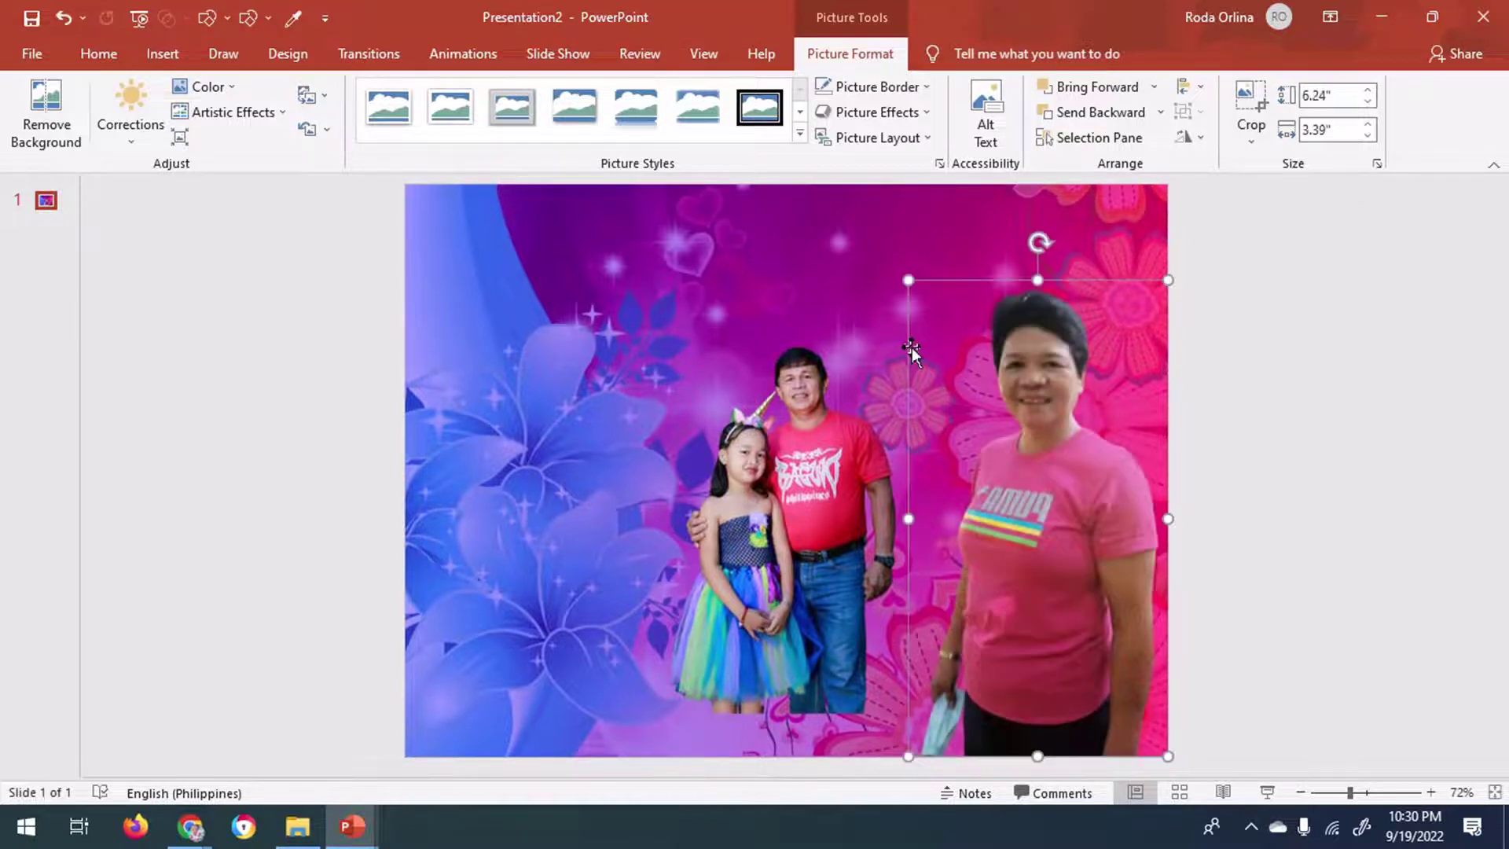
Crop, enlarge and place the man-and-girl photo at the slide's left edge.
{"action": "left_click_drag", "start_coordinate": [819, 512], "coordinate": [521, 548]}
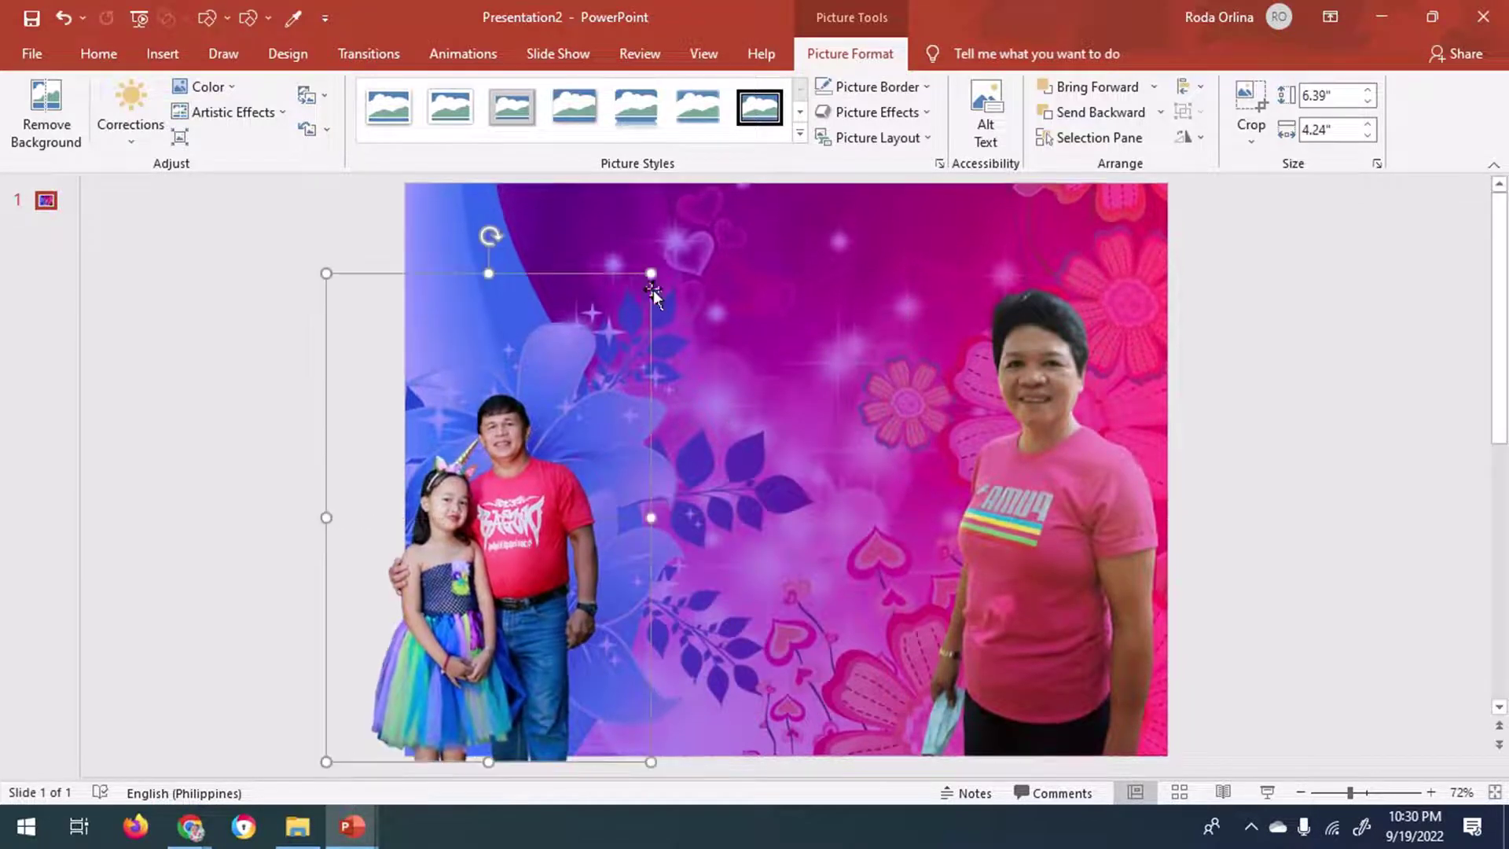
{"action": "left_click", "coordinate": [1251, 110]}
{"action": "left_click_drag", "start_coordinate": [488, 273], "coordinate": [488, 393]}
{"action": "left_click_drag", "start_coordinate": [647, 576], "coordinate": [600, 576]}
{"action": "key", "text": "Escape"}
{"action": "mouse_move", "coordinate": [600, 390]}
{"action": "left_mouse_down"}
{"action": "mouse_move", "coordinate": [665, 339]}
{"action": "mouse_move", "coordinate": [664, 304]}
{"action": "left_mouse_up"}
{"action": "left_click", "coordinate": [1251, 110]}
{"action": "left_click_drag", "start_coordinate": [326, 533], "coordinate": [404, 533]}
{"action": "key", "text": "Escape"}
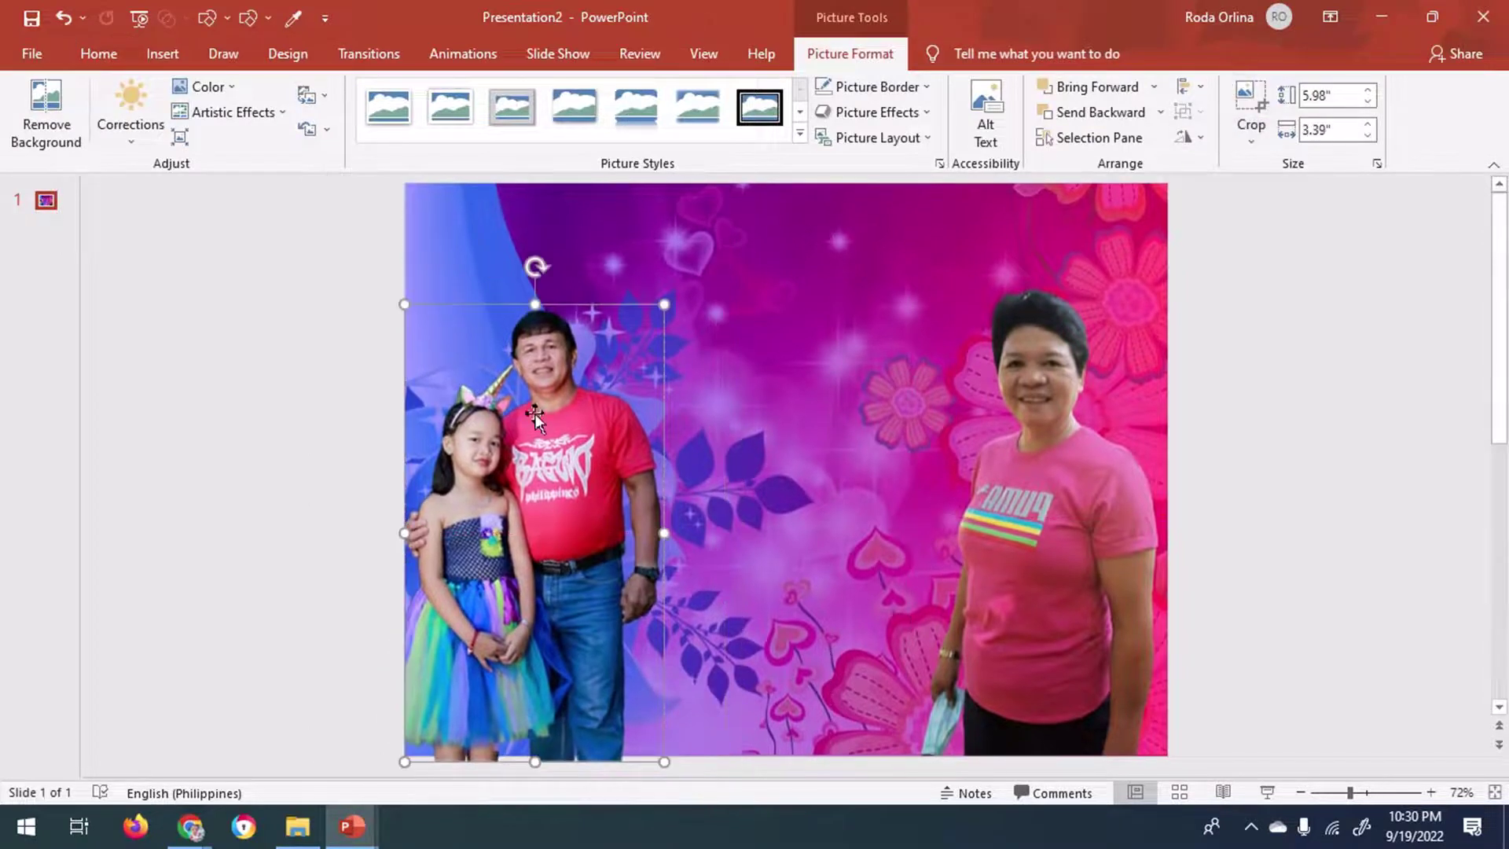
{"action": "left_click_drag", "start_coordinate": [534, 416], "coordinate": [518, 391]}
{"action": "left_click_drag", "start_coordinate": [388, 301], "coordinate": [395, 305]}
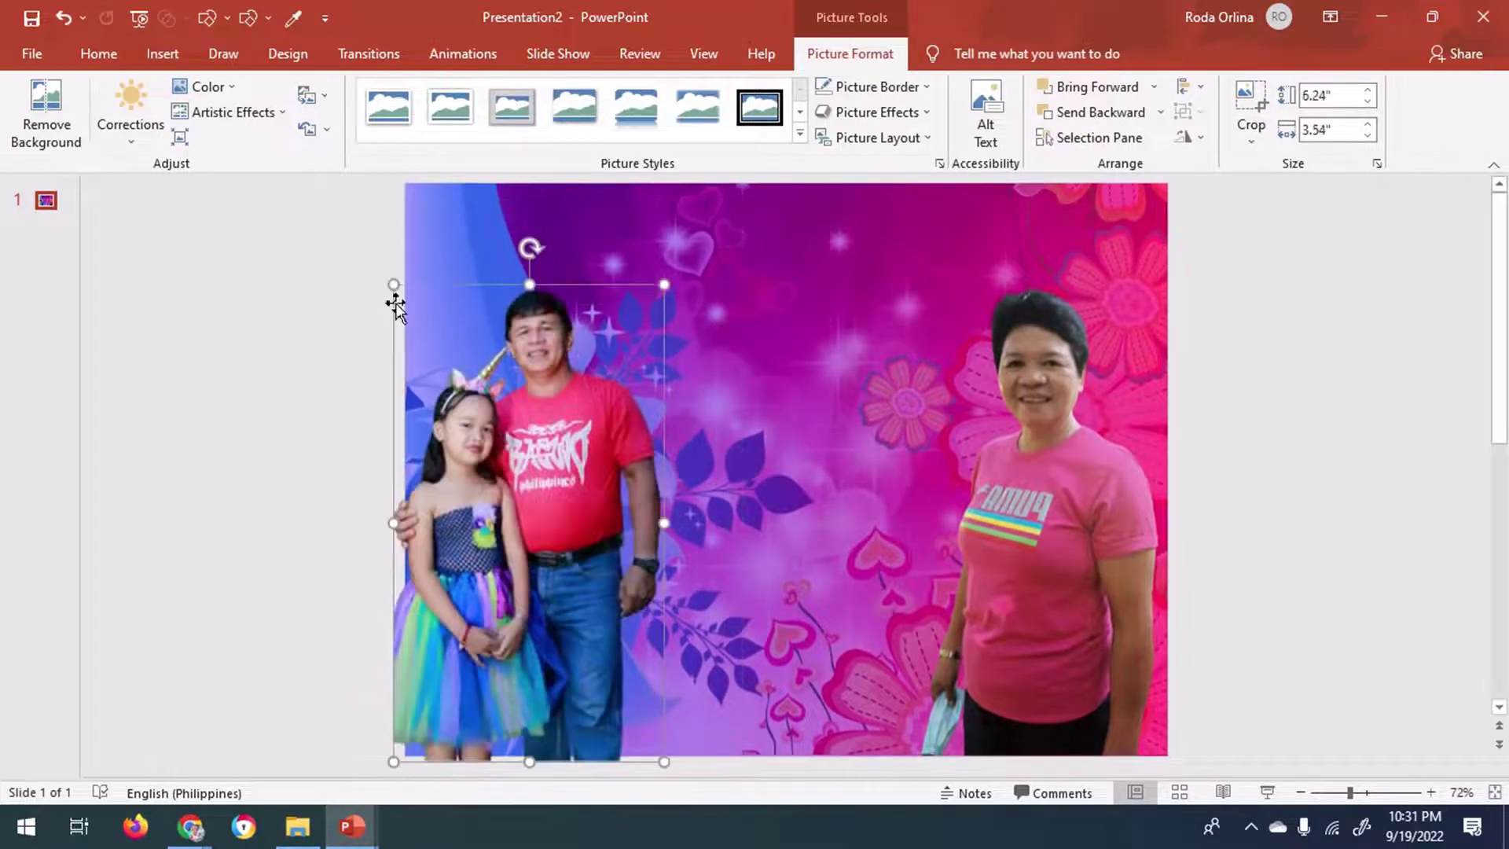
Trim the man-and-girl photo's bottom to the slide edge.
{"action": "mouse_move", "coordinate": [574, 536]}
{"action": "left_mouse_down"}
{"action": "mouse_move", "coordinate": [537, 757]}
{"action": "mouse_move", "coordinate": [535, 733]}
{"action": "left_mouse_up"}
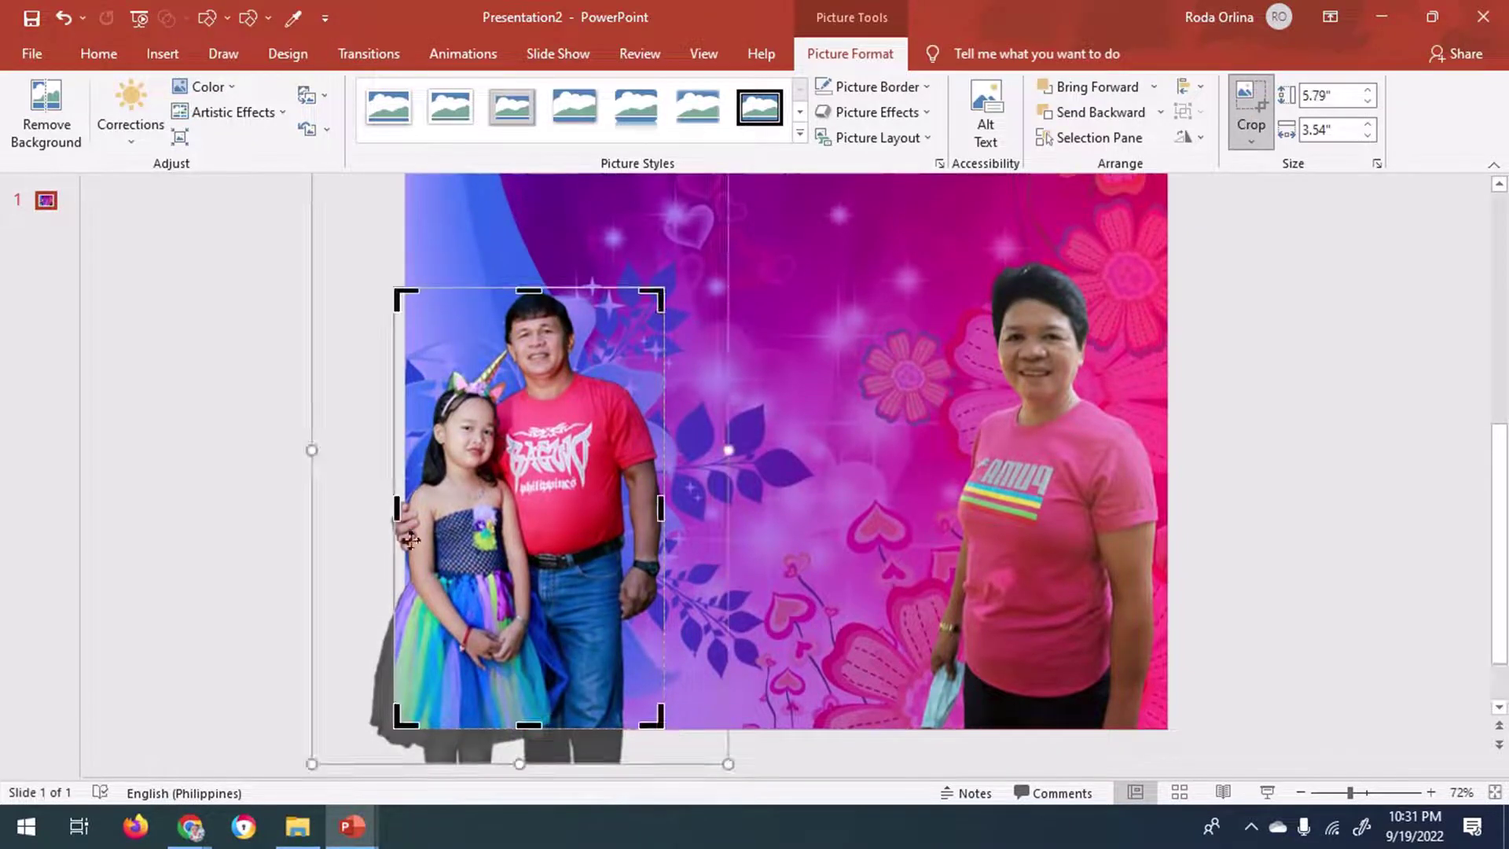
{"action": "key", "text": "Escape"}
{"action": "left_click", "coordinate": [207, 88]}
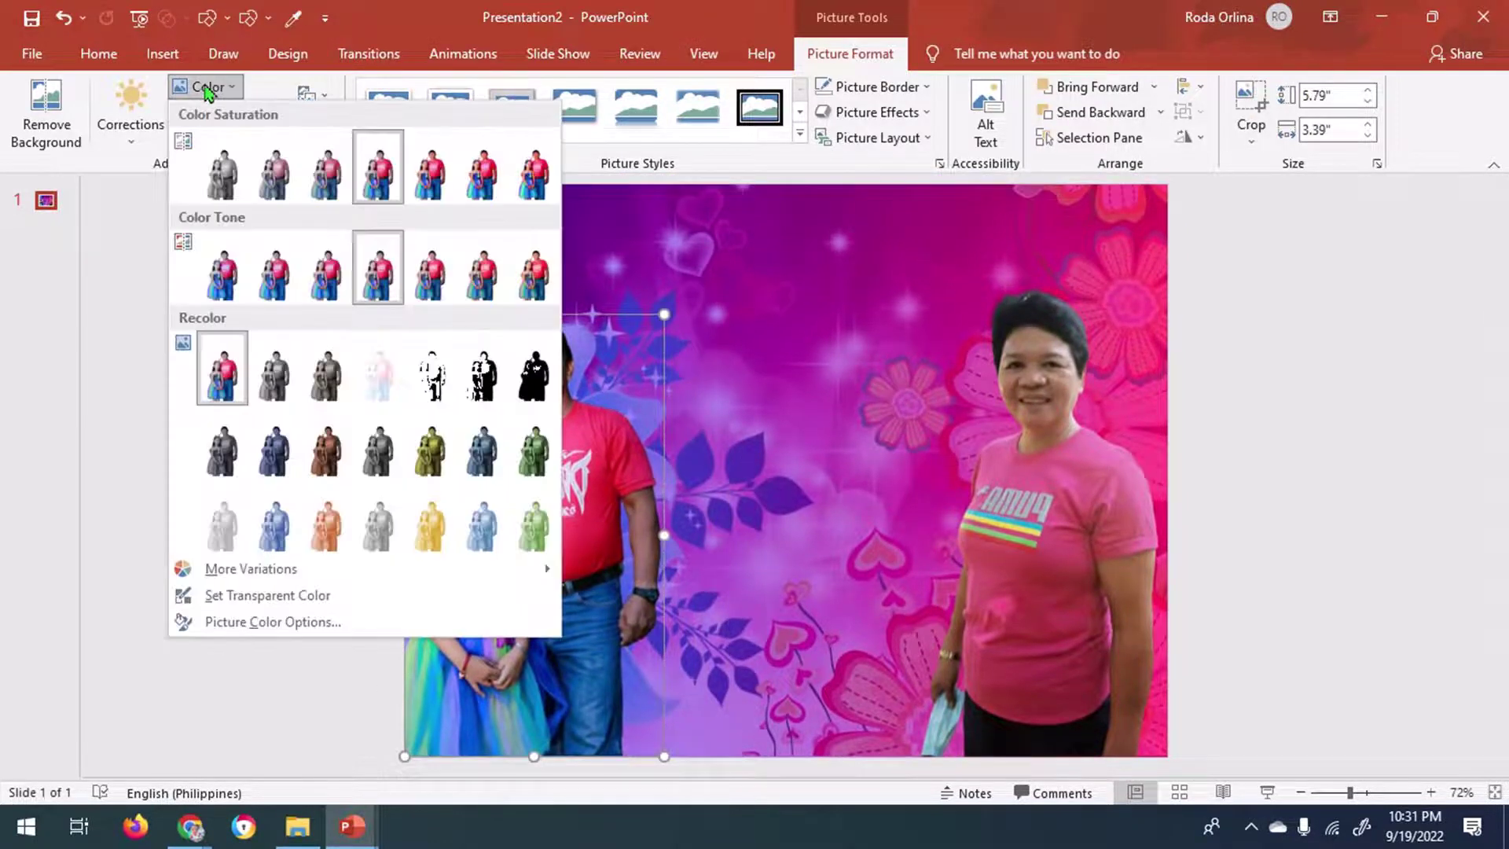
{"action": "key", "text": "Escape"}
Select the woman's photo and preview colour and artistic effects without changes.
{"action": "left_click", "coordinate": [1037, 487]}
{"action": "left_click", "coordinate": [207, 87]}
{"action": "key", "text": "Escape"}
{"action": "left_click", "coordinate": [227, 111]}
{"action": "left_click", "coordinate": [207, 86]}
{"action": "key", "text": "Escape"}
Give the woman's photo a light shadow and adjust the man-and-girl photo's shadow angle.
{"action": "left_click", "coordinate": [939, 163]}
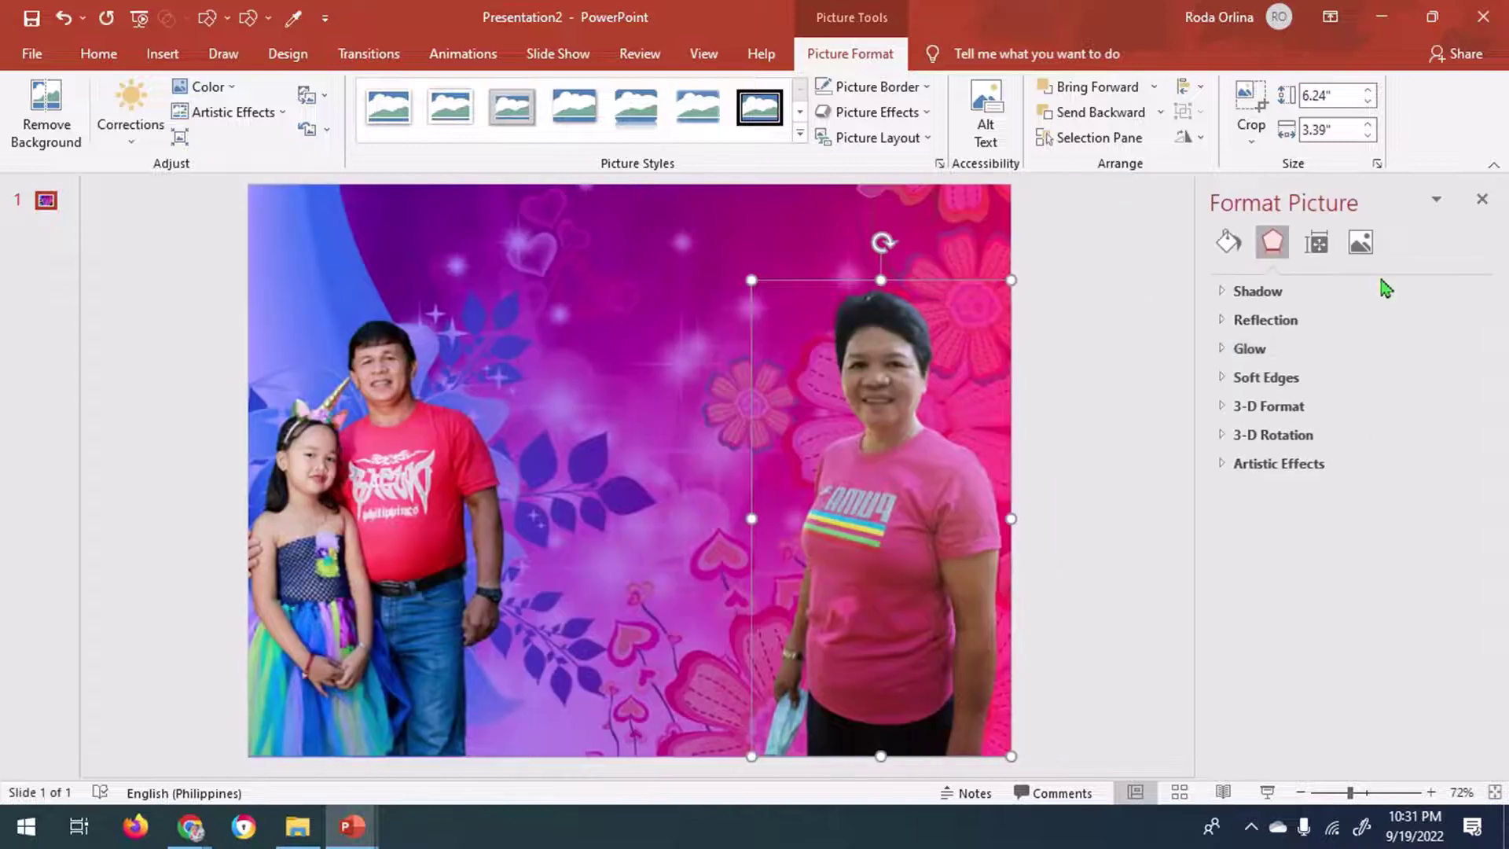
{"action": "left_click", "coordinate": [1257, 291]}
{"action": "left_click", "coordinate": [1448, 356]}
{"action": "left_click", "coordinate": [1354, 411]}
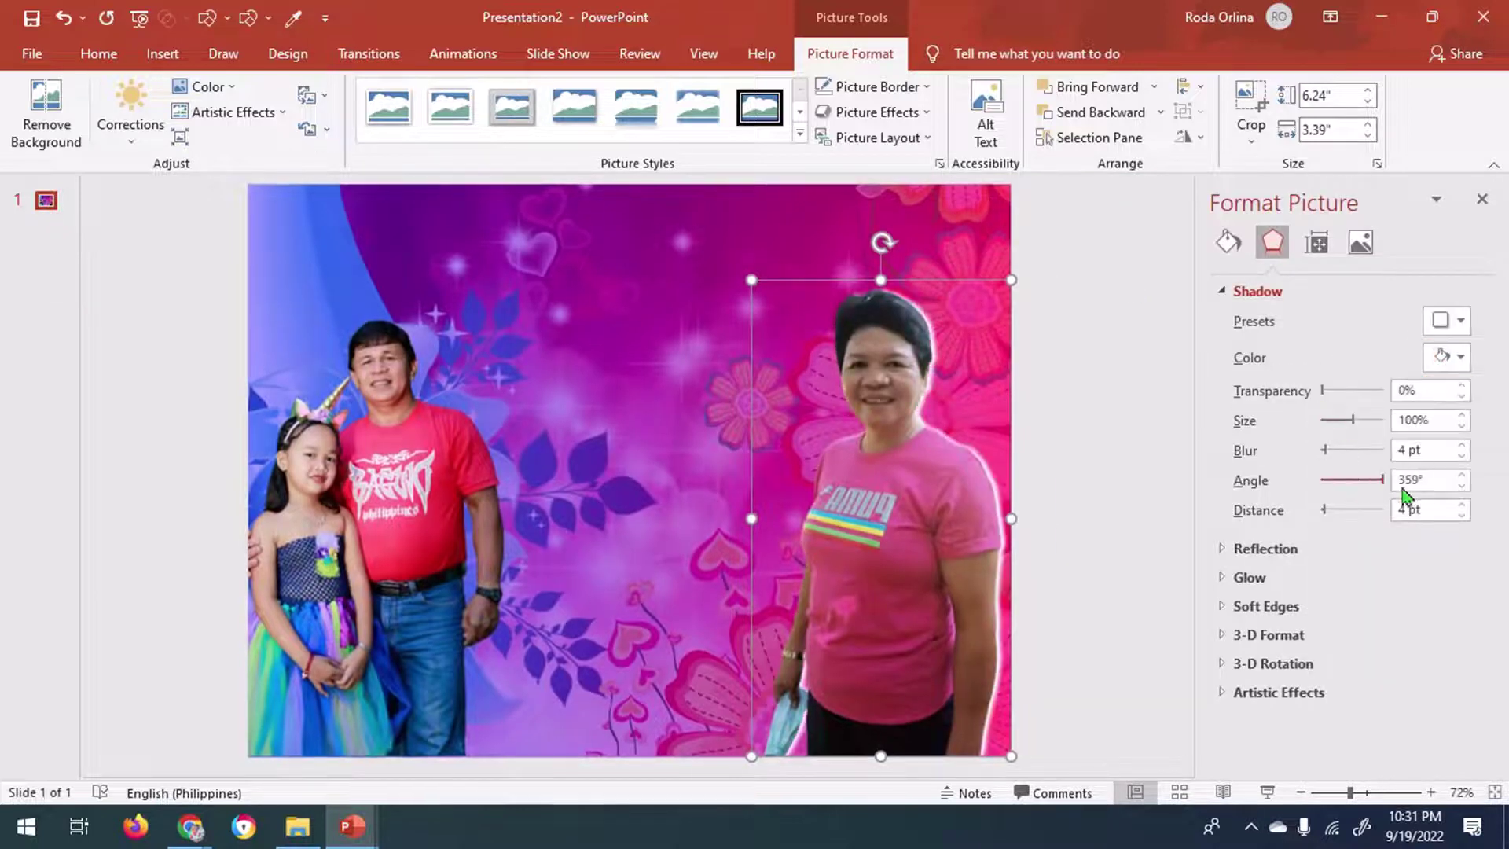
{"action": "left_click", "coordinate": [381, 478]}
{"action": "mouse_move", "coordinate": [1338, 487]}
{"action": "left_mouse_down"}
{"action": "mouse_move", "coordinate": [1263, 505]}
{"action": "mouse_move", "coordinate": [1378, 502]}
{"action": "mouse_move", "coordinate": [1354, 491]}
{"action": "left_mouse_up"}
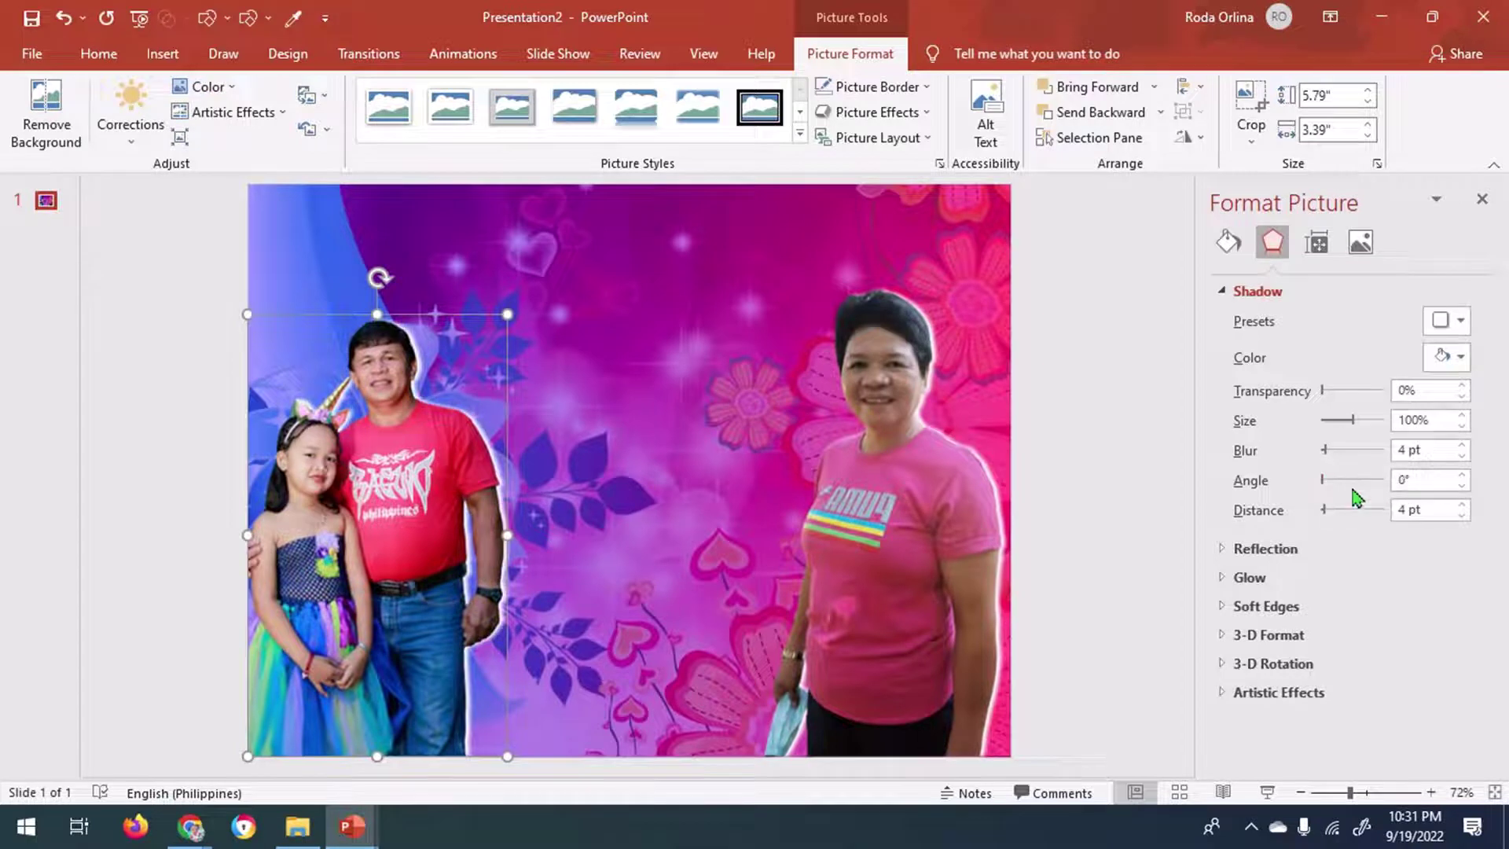
Set the shadow angle to 200° and add 'Happy Birthday' as WordArt.
{"action": "type", "text": "200"}
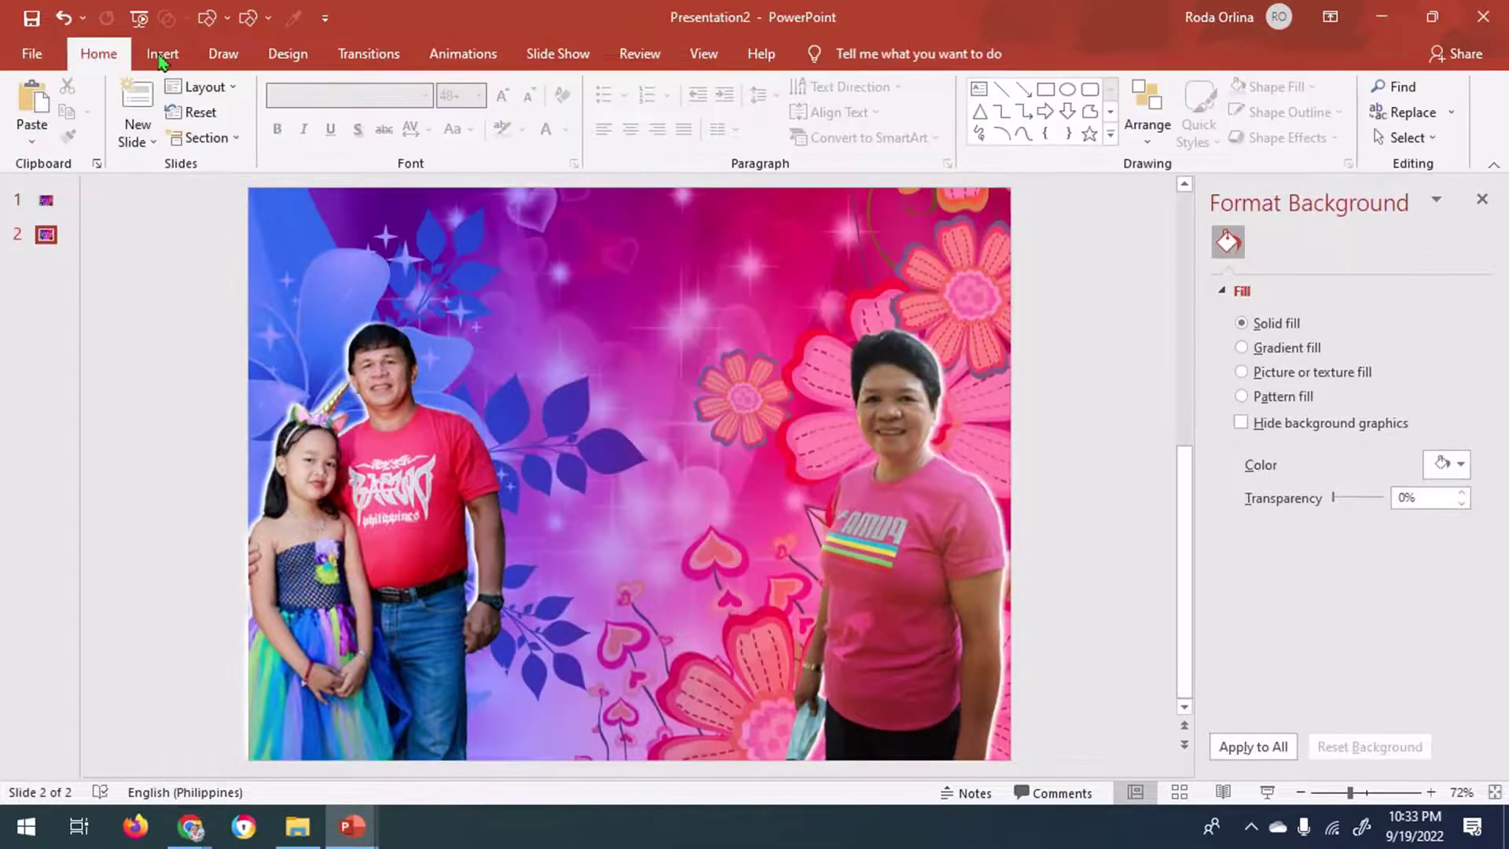
{"action": "left_click", "coordinate": [162, 53]}
{"action": "left_click", "coordinate": [1115, 118]}
{"action": "left_click", "coordinate": [1139, 206]}
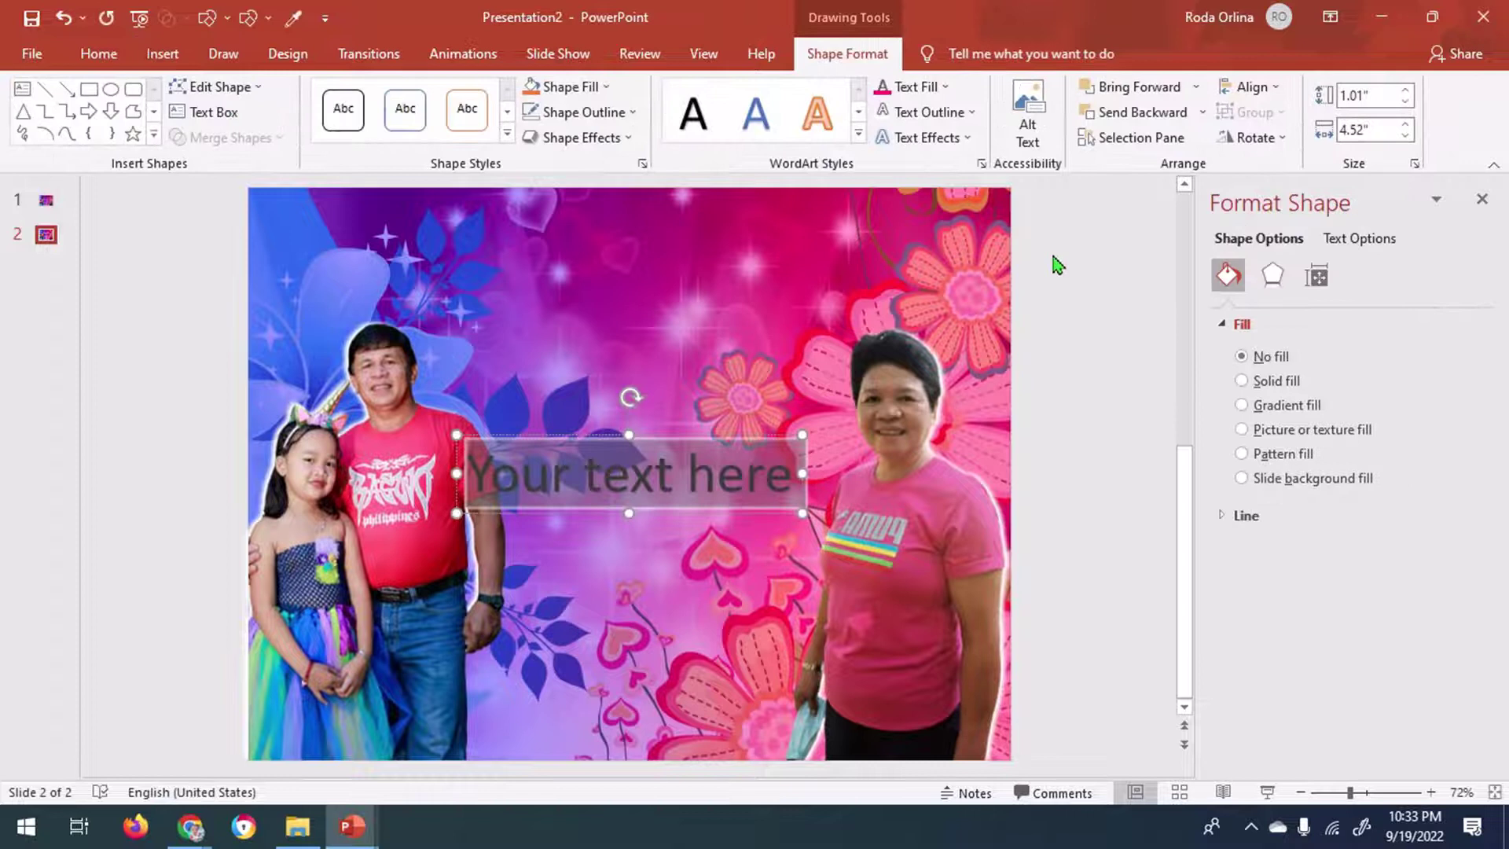
{"action": "type", "text": "Happy Birthday"}
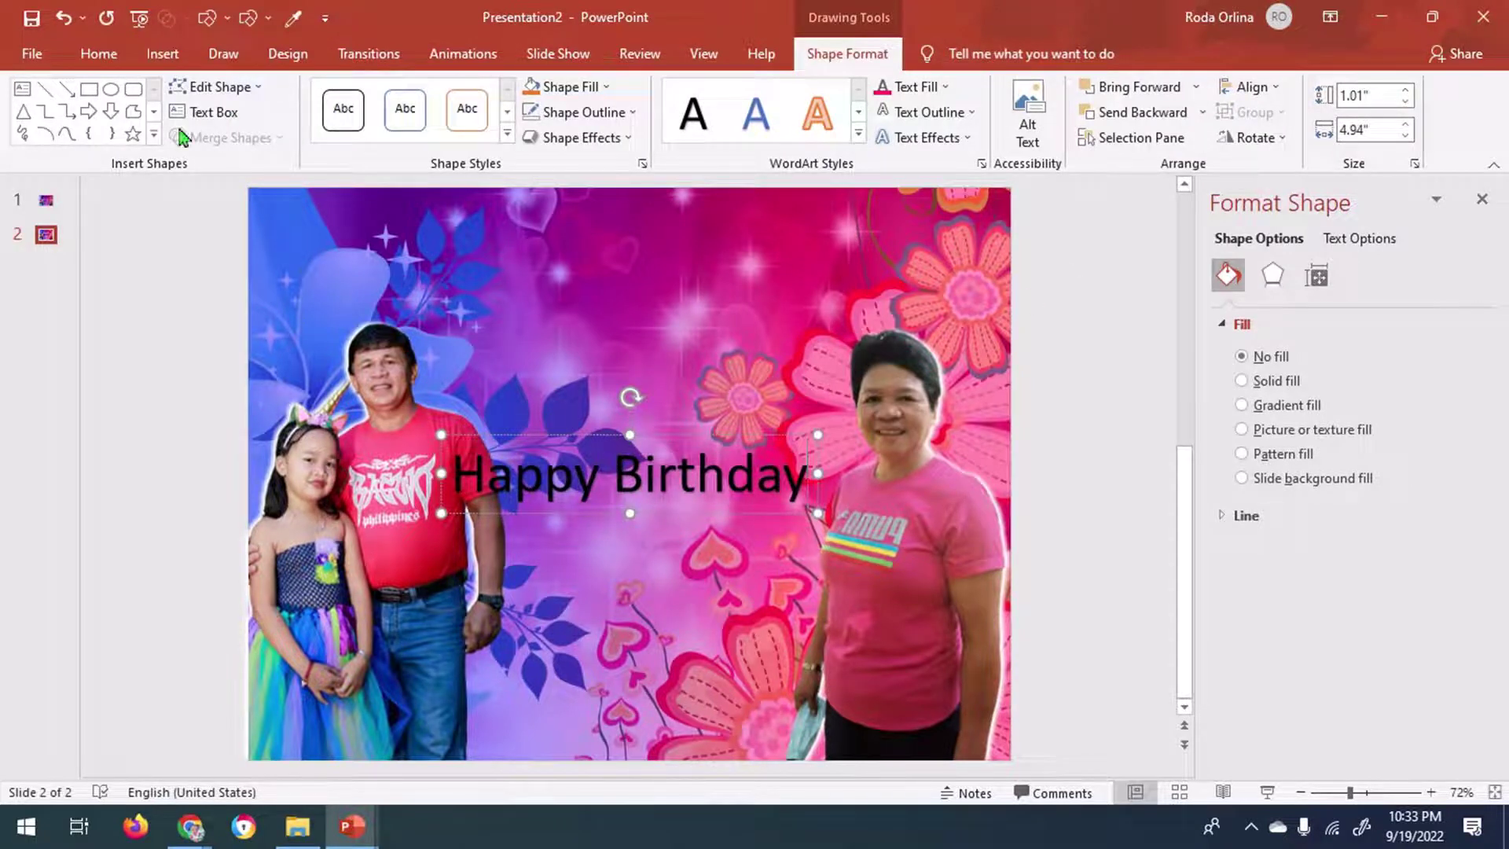
Set the title in Aachen BT and bend it with the Arch transform.
{"action": "left_click", "coordinate": [98, 53]}
{"action": "left_click", "coordinate": [425, 95]}
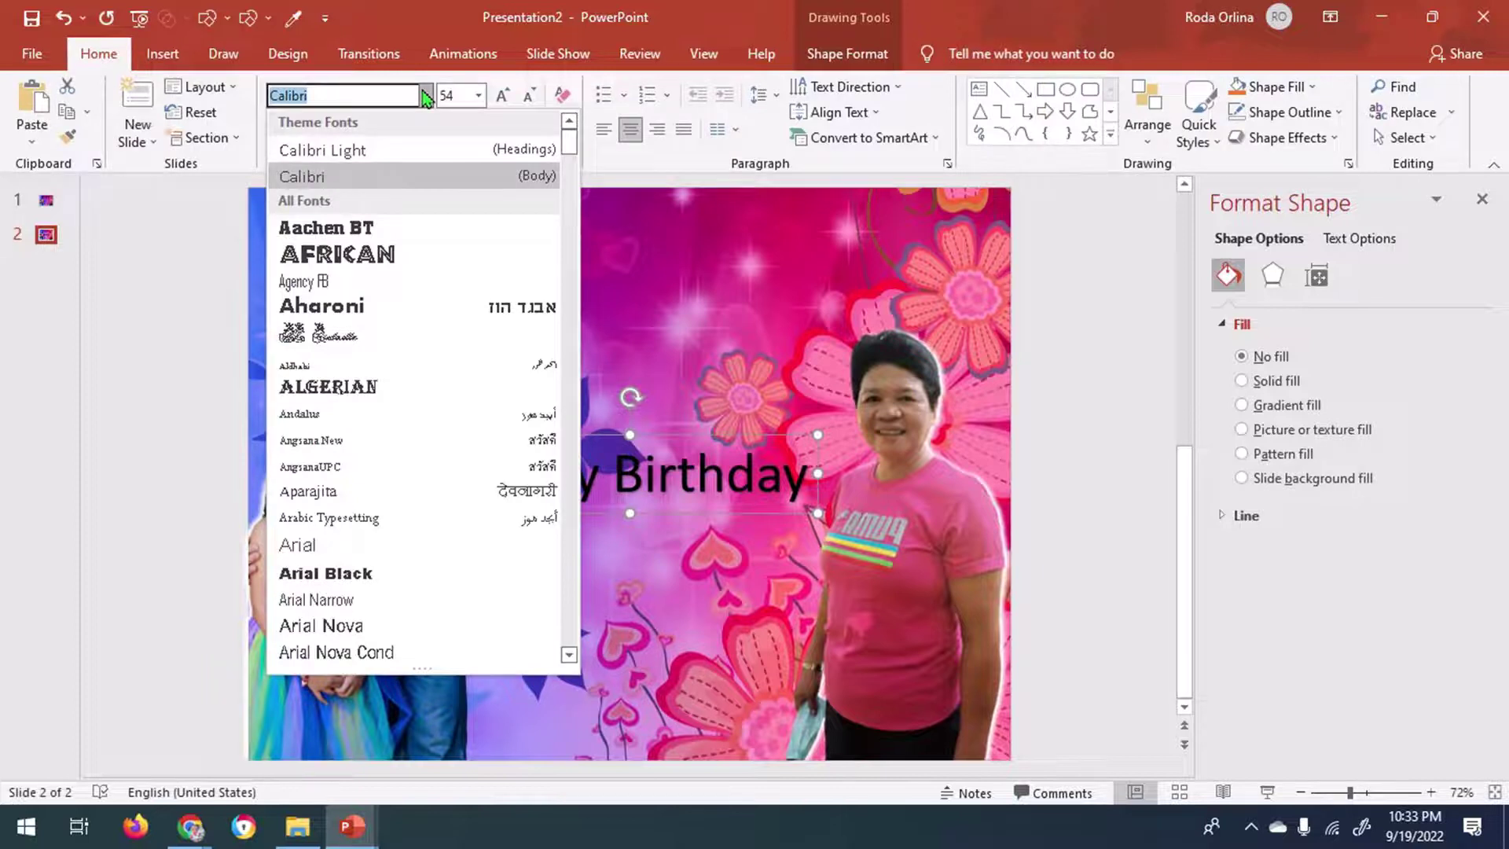
{"action": "left_click", "coordinate": [384, 225]}
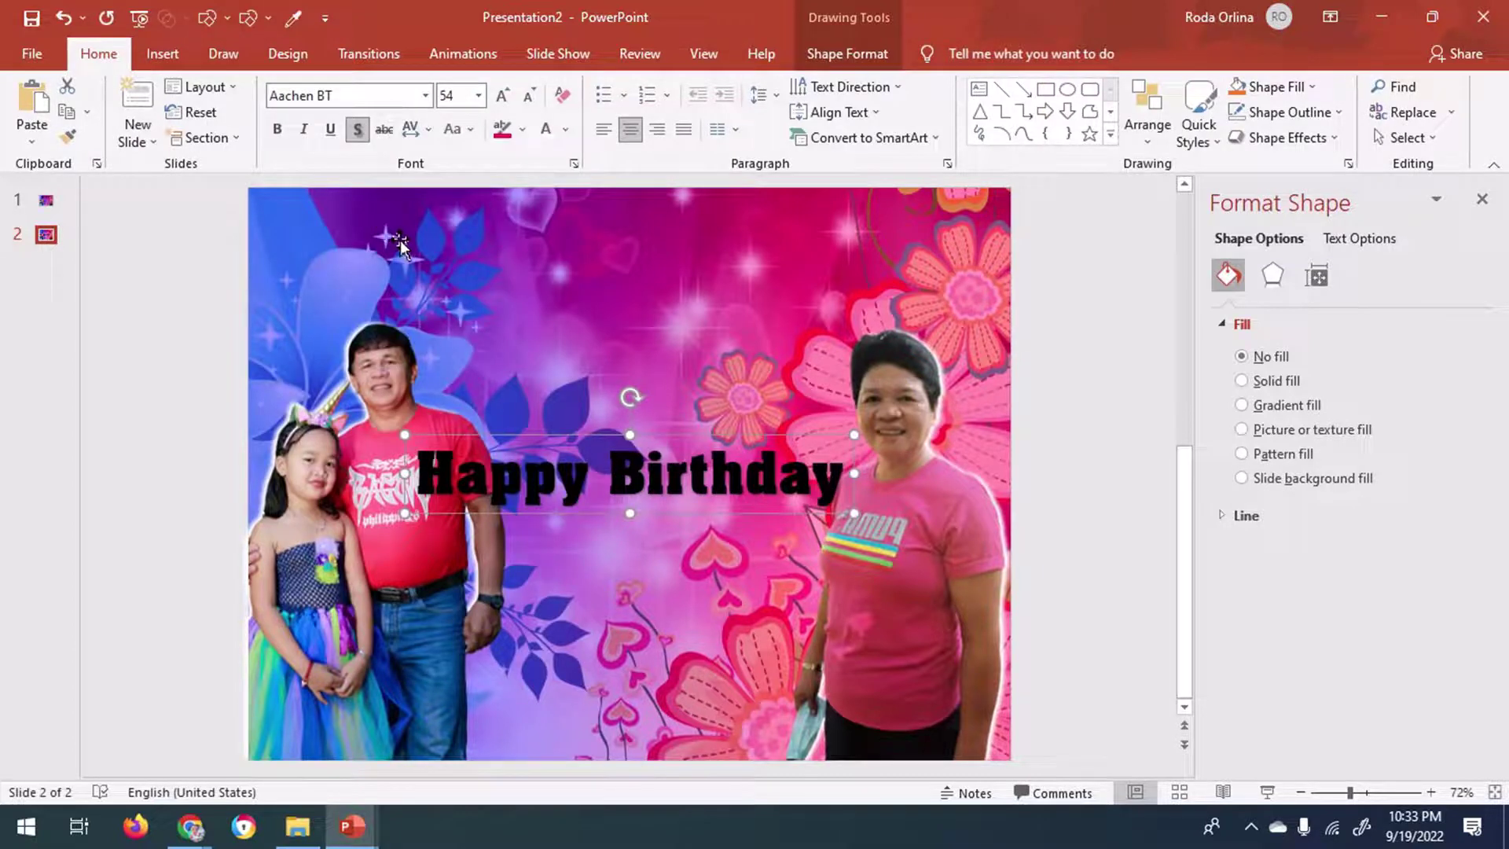
{"action": "left_click", "coordinate": [847, 53]}
{"action": "left_click", "coordinate": [924, 138]}
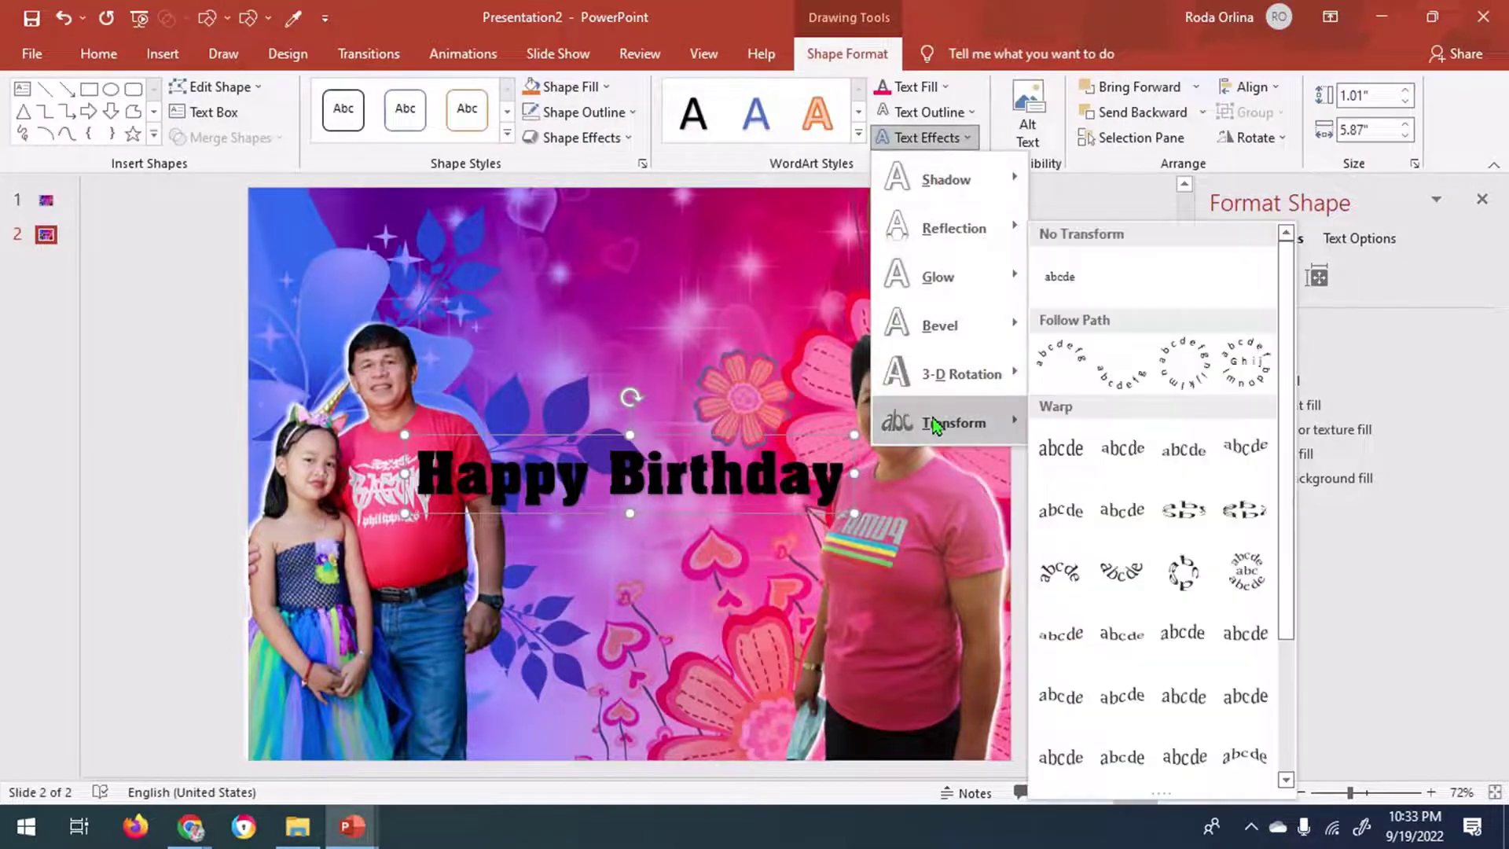
{"action": "left_click", "coordinate": [1047, 347]}
Enlarge the title to 80 pt and stretch it across the top of the slide.
{"action": "left_click", "coordinate": [98, 53]}
{"action": "left_click", "coordinate": [503, 96]}
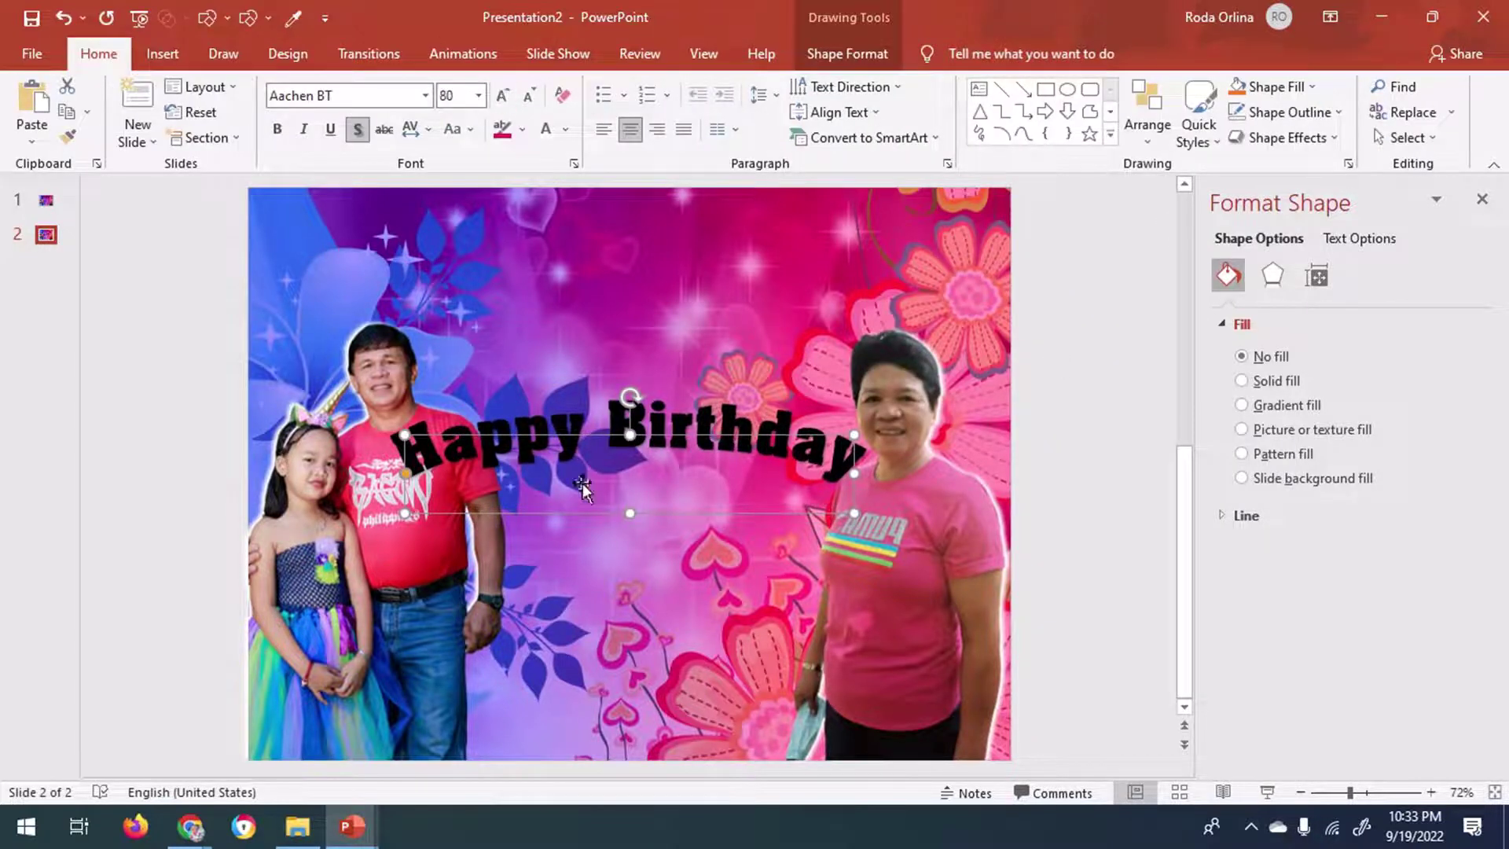
{"action": "left_click_drag", "start_coordinate": [582, 483], "coordinate": [567, 294]}
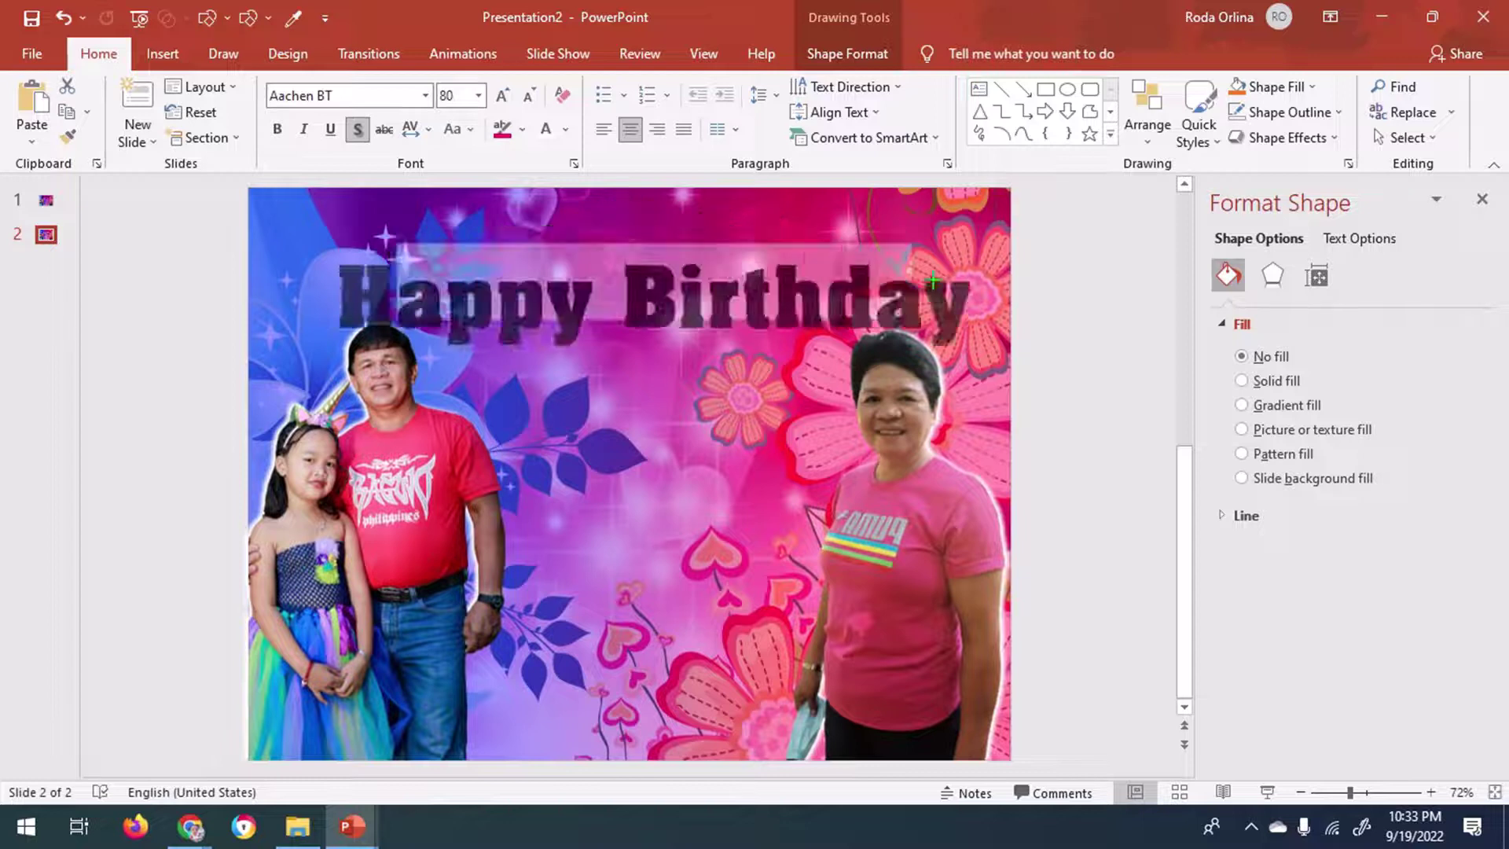
{"action": "left_click_drag", "start_coordinate": [328, 334], "coordinate": [288, 334]}
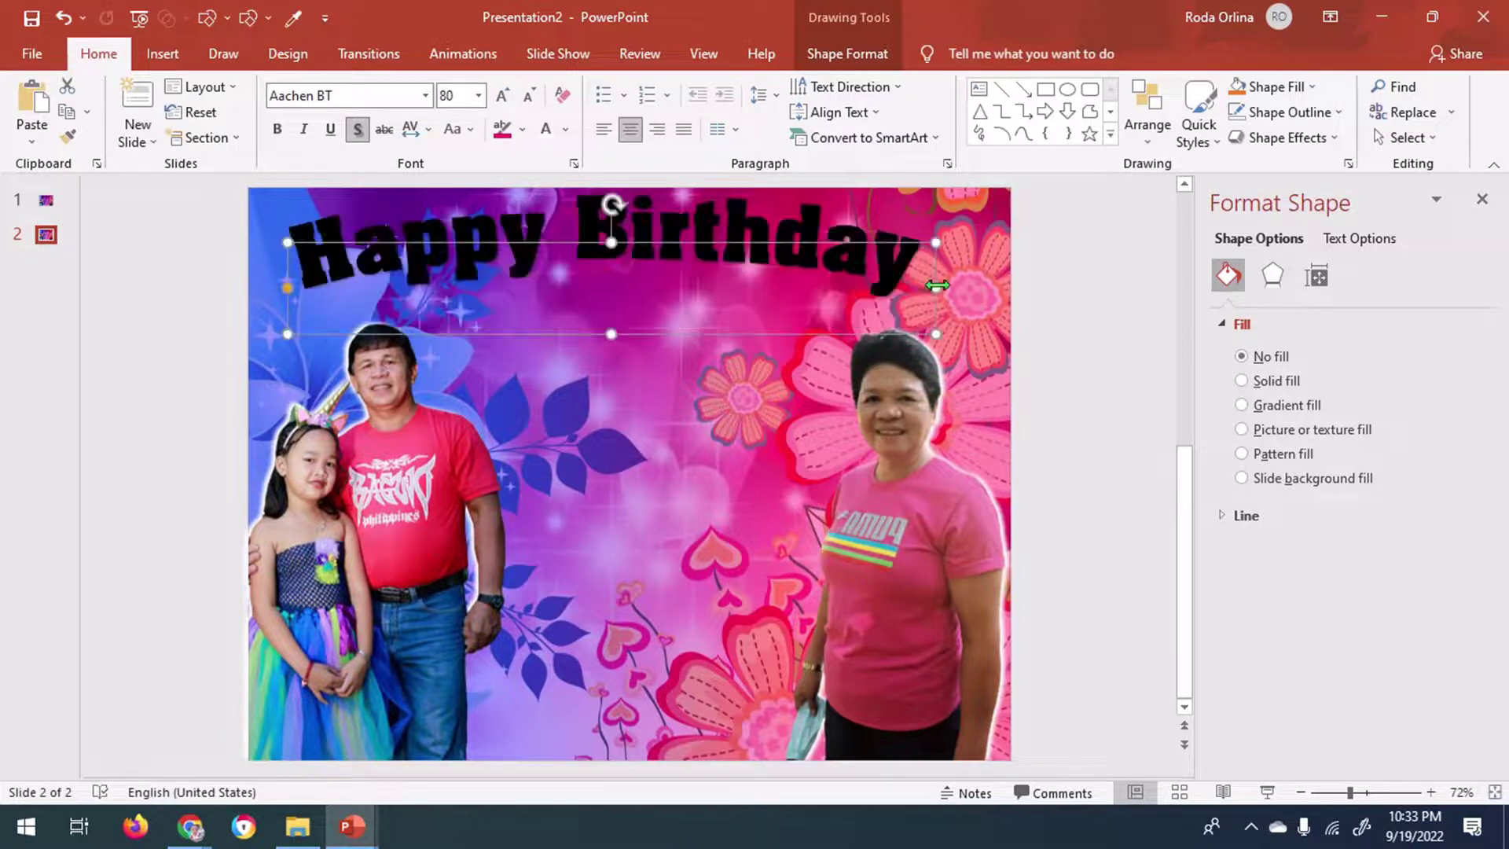
{"action": "left_click_drag", "start_coordinate": [935, 285], "coordinate": [970, 290]}
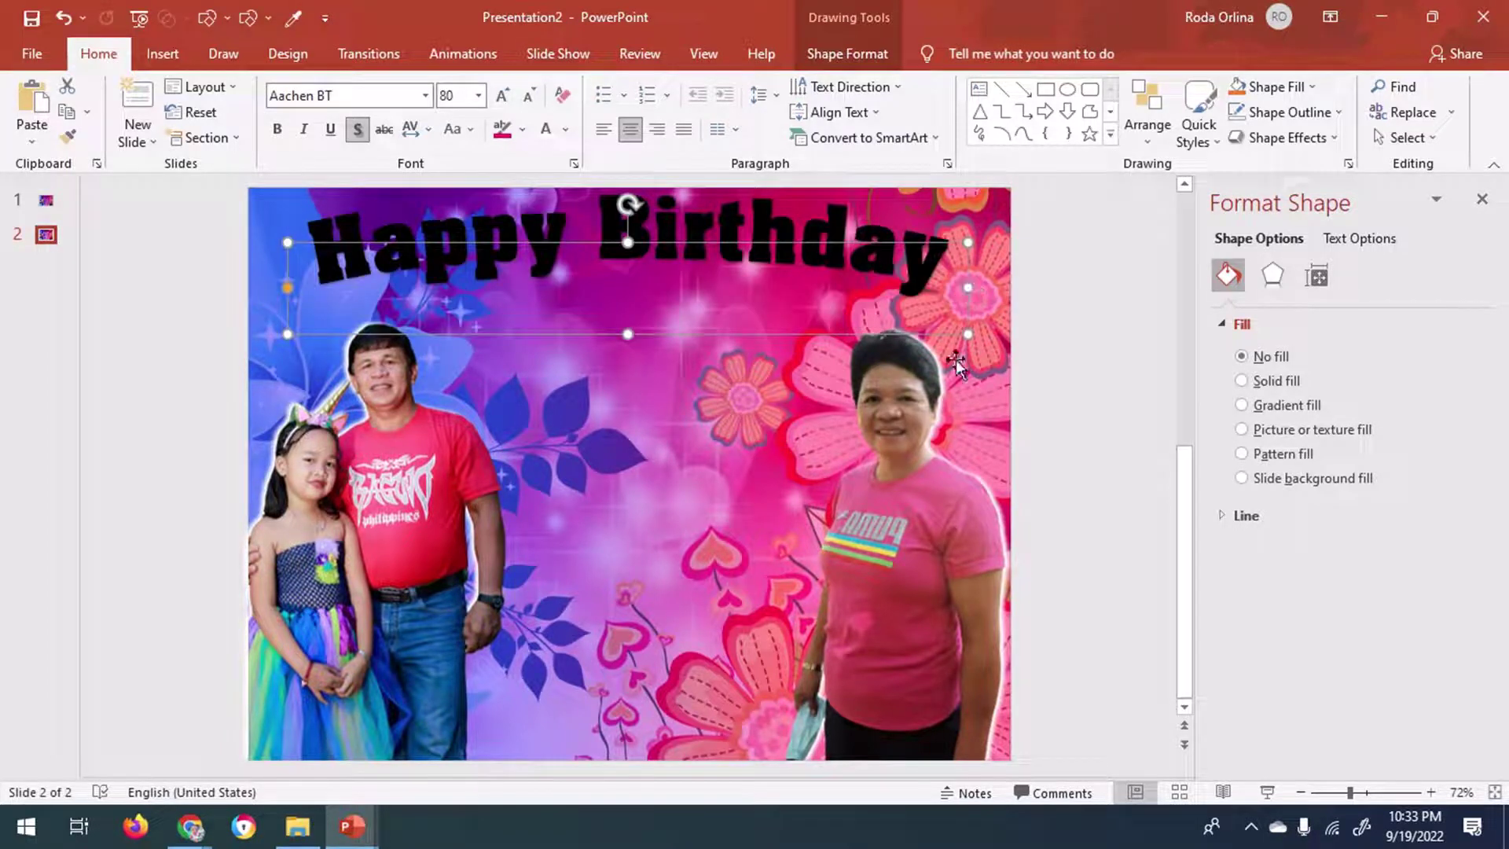
{"action": "left_click_drag", "start_coordinate": [620, 335], "coordinate": [625, 366]}
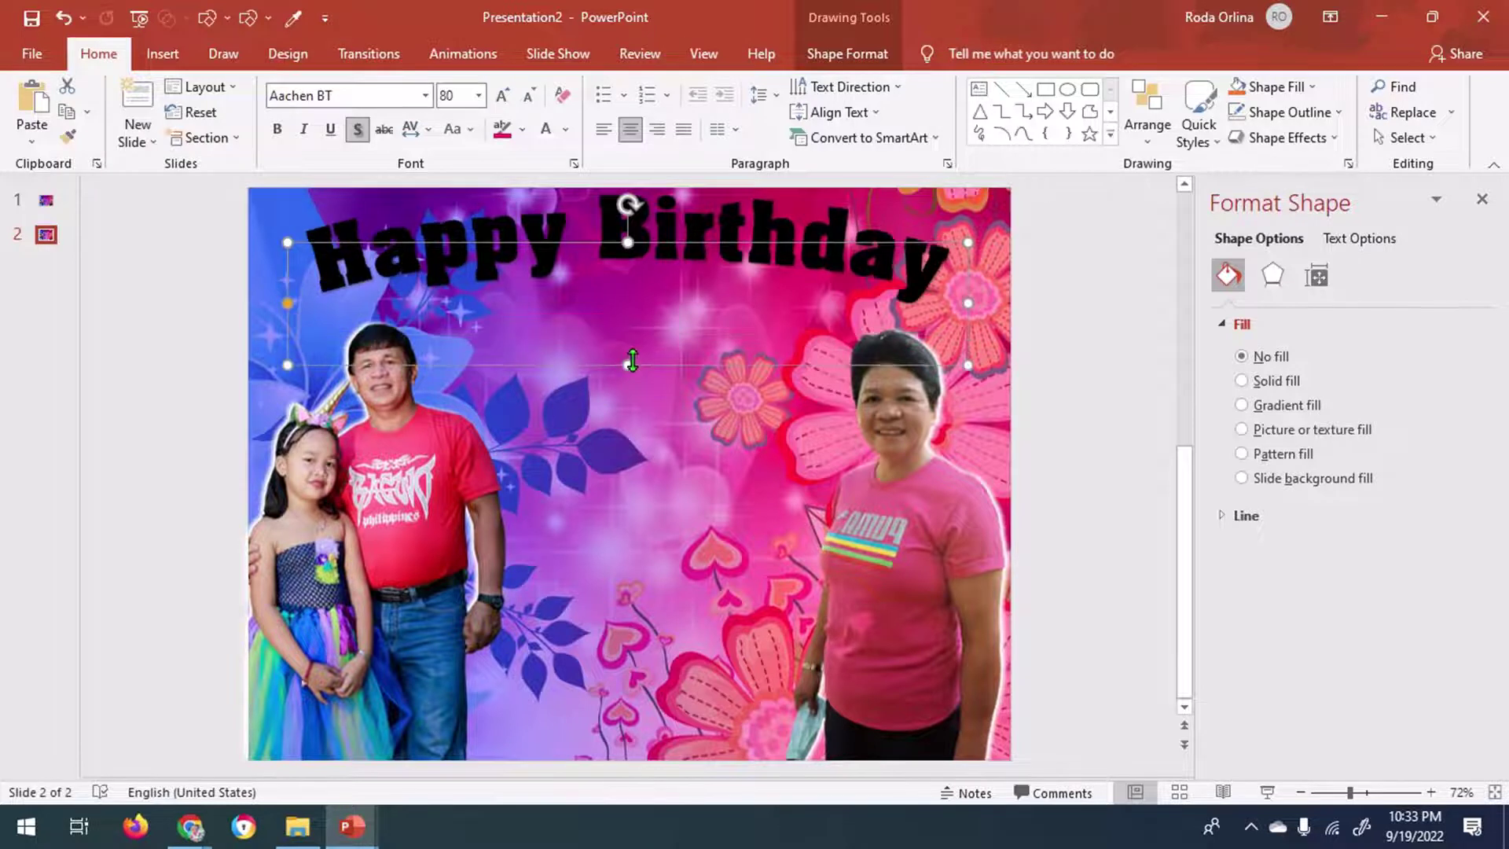
{"action": "left_click", "coordinate": [504, 106]}
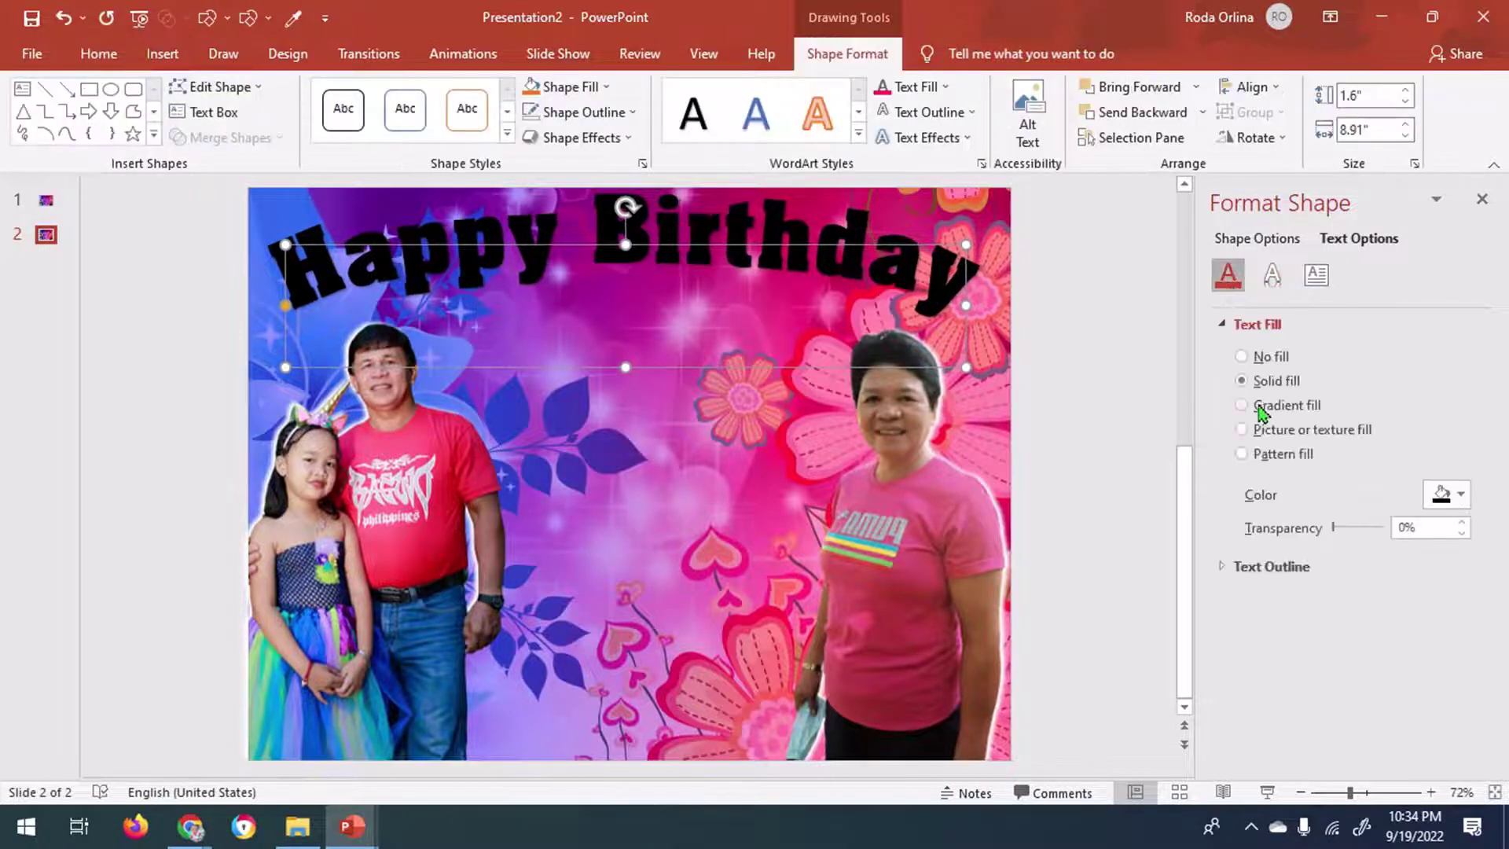
Give the arched title a pink-to-blue gradient fill, with an extra stop near 40%.
{"action": "left_click", "coordinate": [1241, 405]}
{"action": "left_click", "coordinate": [1270, 651]}
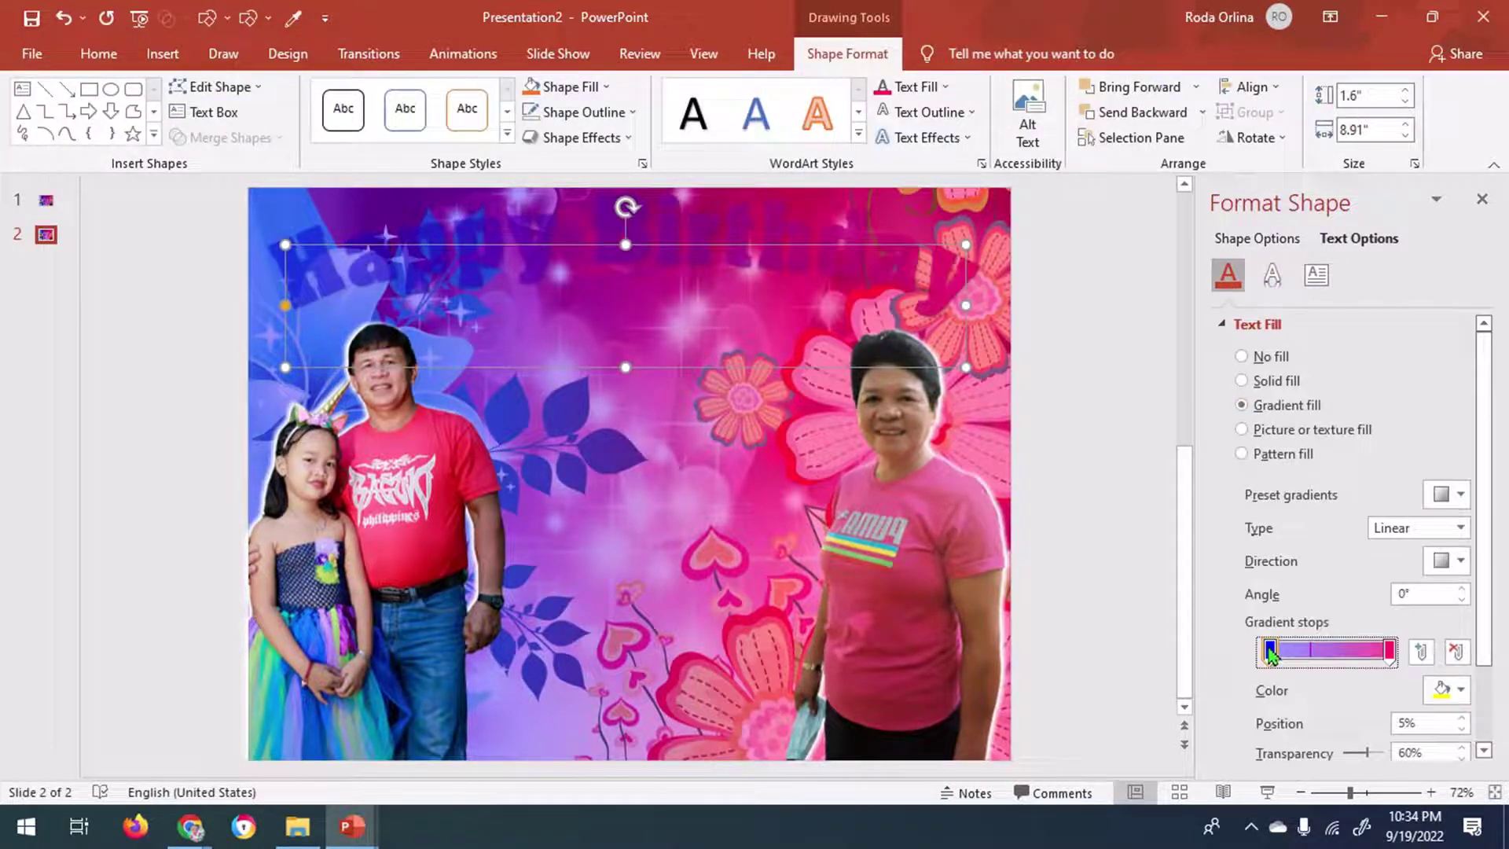
{"action": "mouse_move", "coordinate": [1270, 651]}
{"action": "left_mouse_down"}
{"action": "mouse_move", "coordinate": [1389, 649]}
{"action": "mouse_move", "coordinate": [1263, 650]}
{"action": "left_mouse_up"}
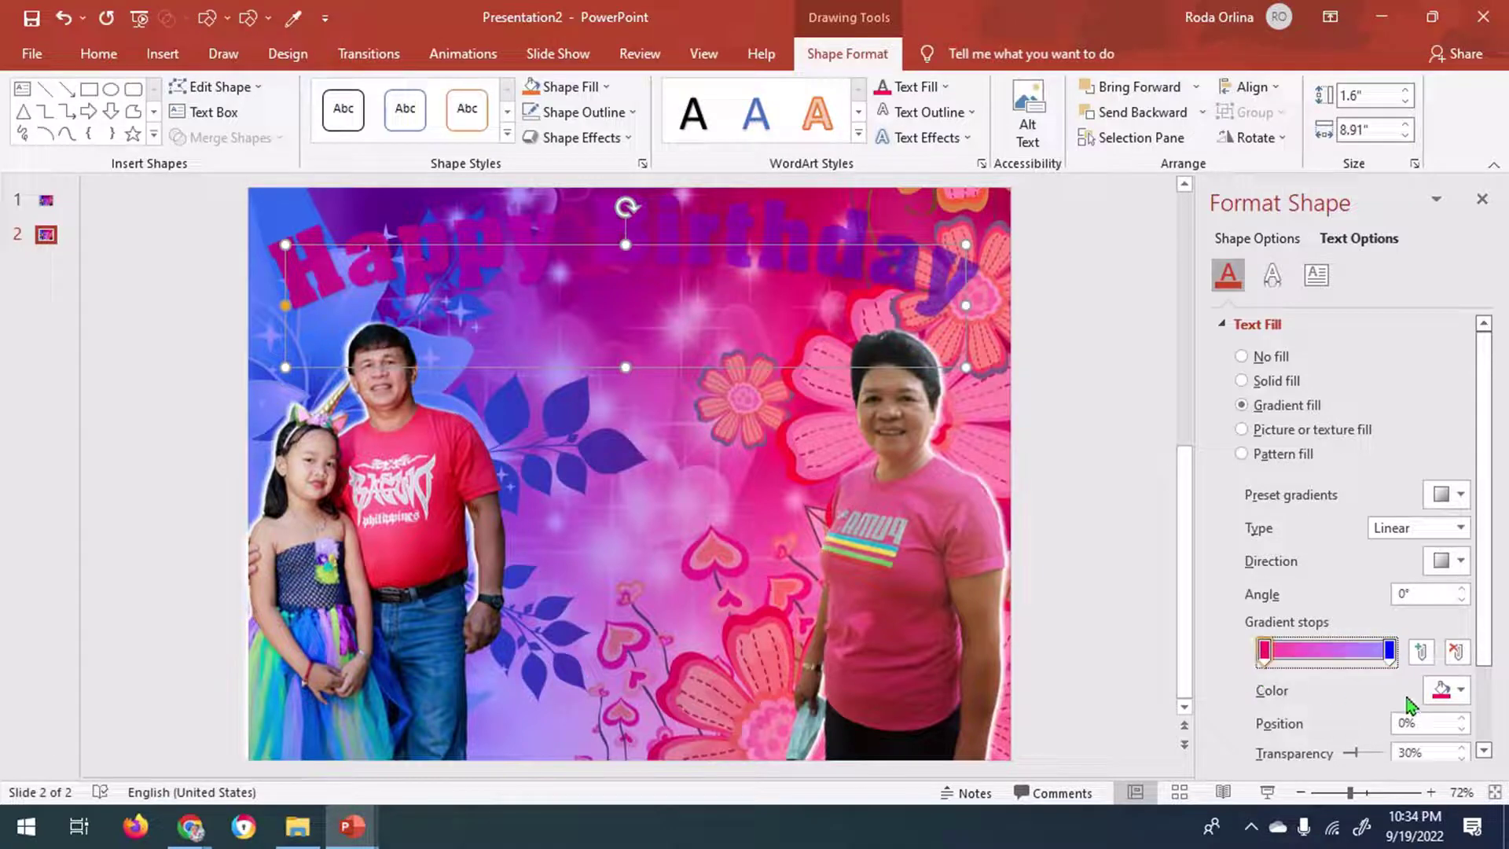
{"action": "scroll", "coordinate": [1362, 702], "scroll_direction": "down", "scroll_amount": 1}
{"action": "left_click_drag", "start_coordinate": [1361, 702], "coordinate": [1343, 696]}
{"action": "left_click", "coordinate": [1307, 595]}
{"action": "left_click_drag", "start_coordinate": [1298, 594], "coordinate": [1315, 595]}
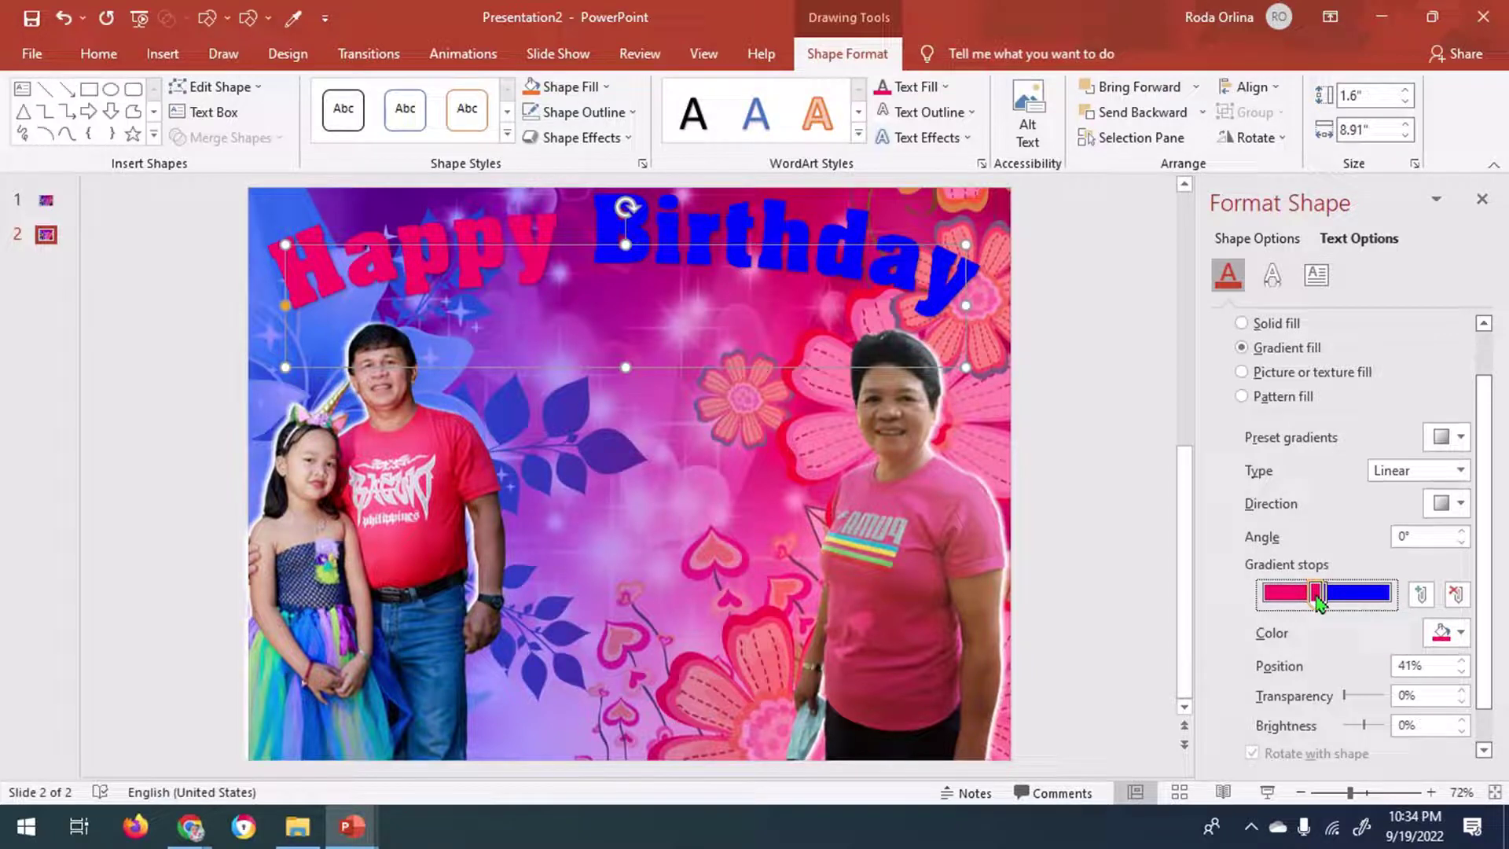
Deselect the title and bring up the WordArt style gallery.
{"action": "left_click", "coordinate": [642, 164]}
{"action": "left_click", "coordinate": [162, 54]}
{"action": "left_click", "coordinate": [1042, 138]}
Insert black WordArt with 'Papa', the father's name and '@' on three lines.
{"action": "left_click", "coordinate": [1121, 190]}
{"action": "type", "text": "Papa"}
{"action": "key", "text": "Return"}
{"action": "type", "text": "Ce"}
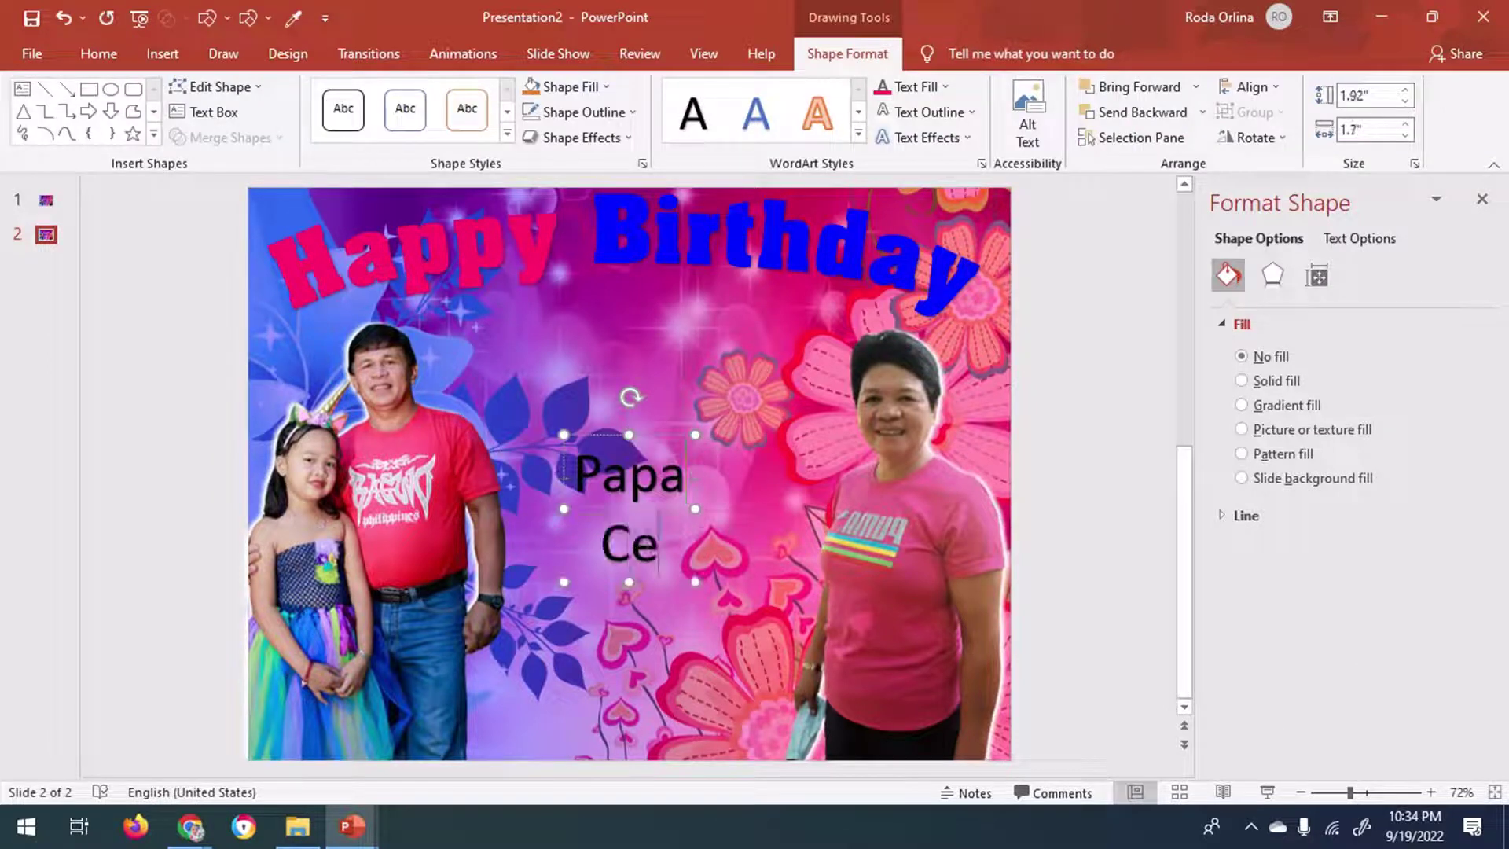
{"action": "type", "text": "asar"}
{"action": "key", "text": "Return"}
{"action": "type", "text": "@"}
Apply the White Dream PERSONAL script font to the name label.
{"action": "left_click", "coordinate": [98, 53]}
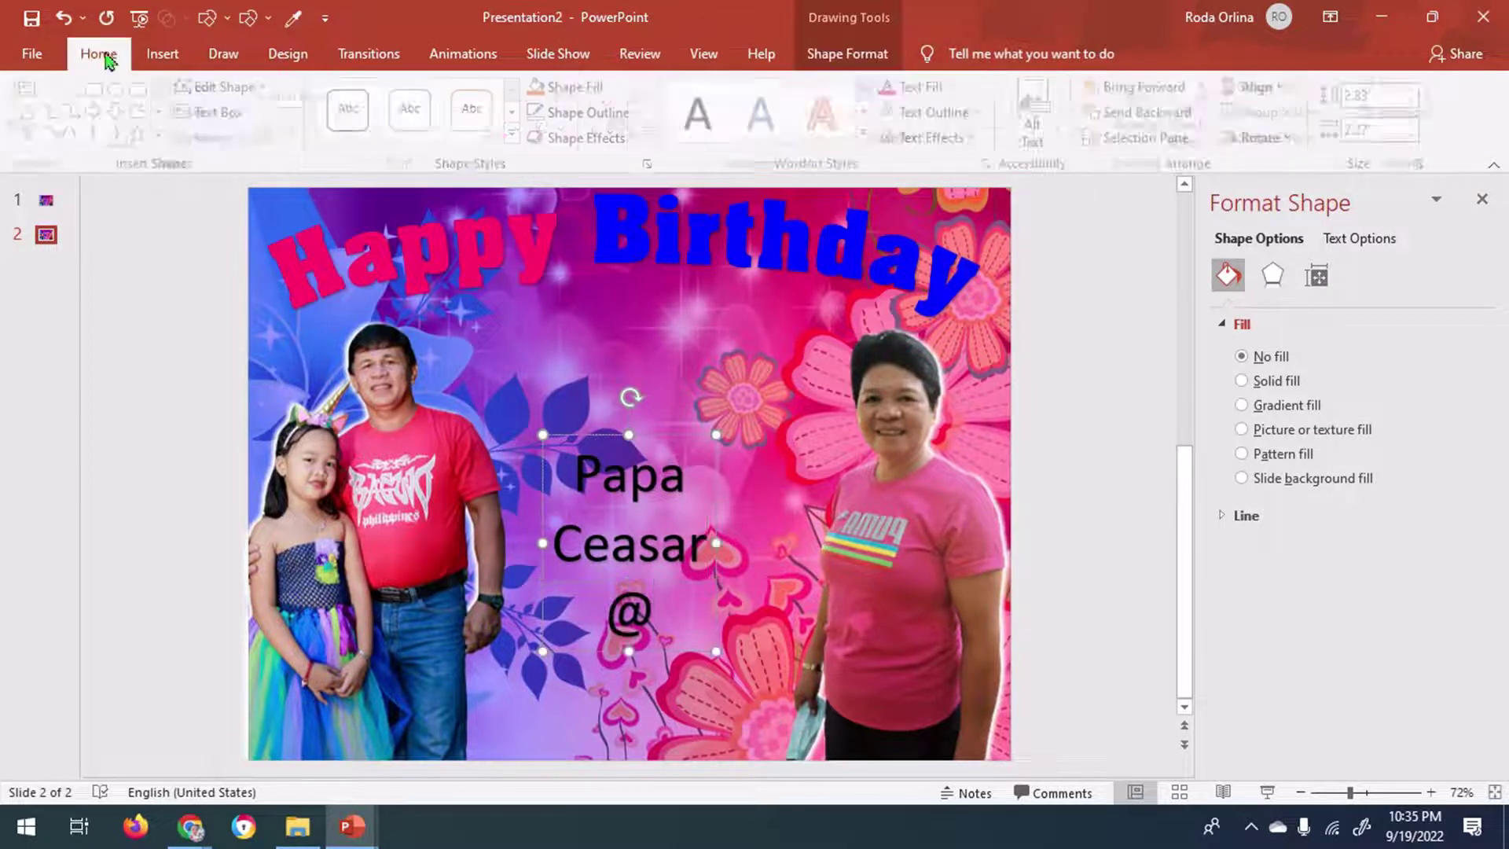
{"action": "left_click", "coordinate": [425, 96]}
{"action": "left_click_drag", "start_coordinate": [569, 138], "coordinate": [569, 645]}
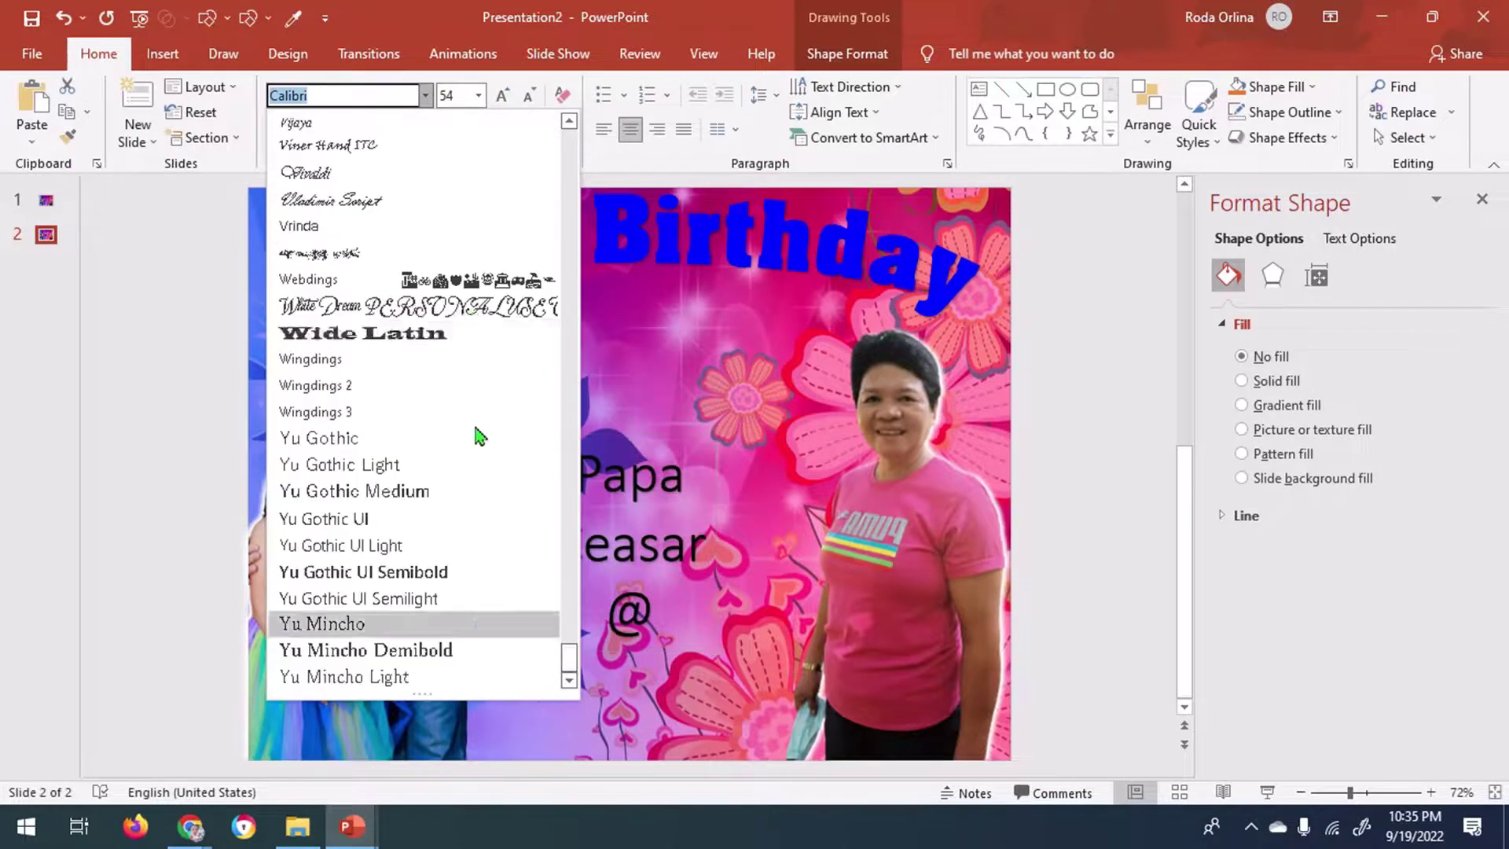
{"action": "left_click", "coordinate": [470, 307]}
Enlarge the name line, shrink 'Papa', and nudge the label slightly left.
{"action": "left_click", "coordinate": [604, 430]}
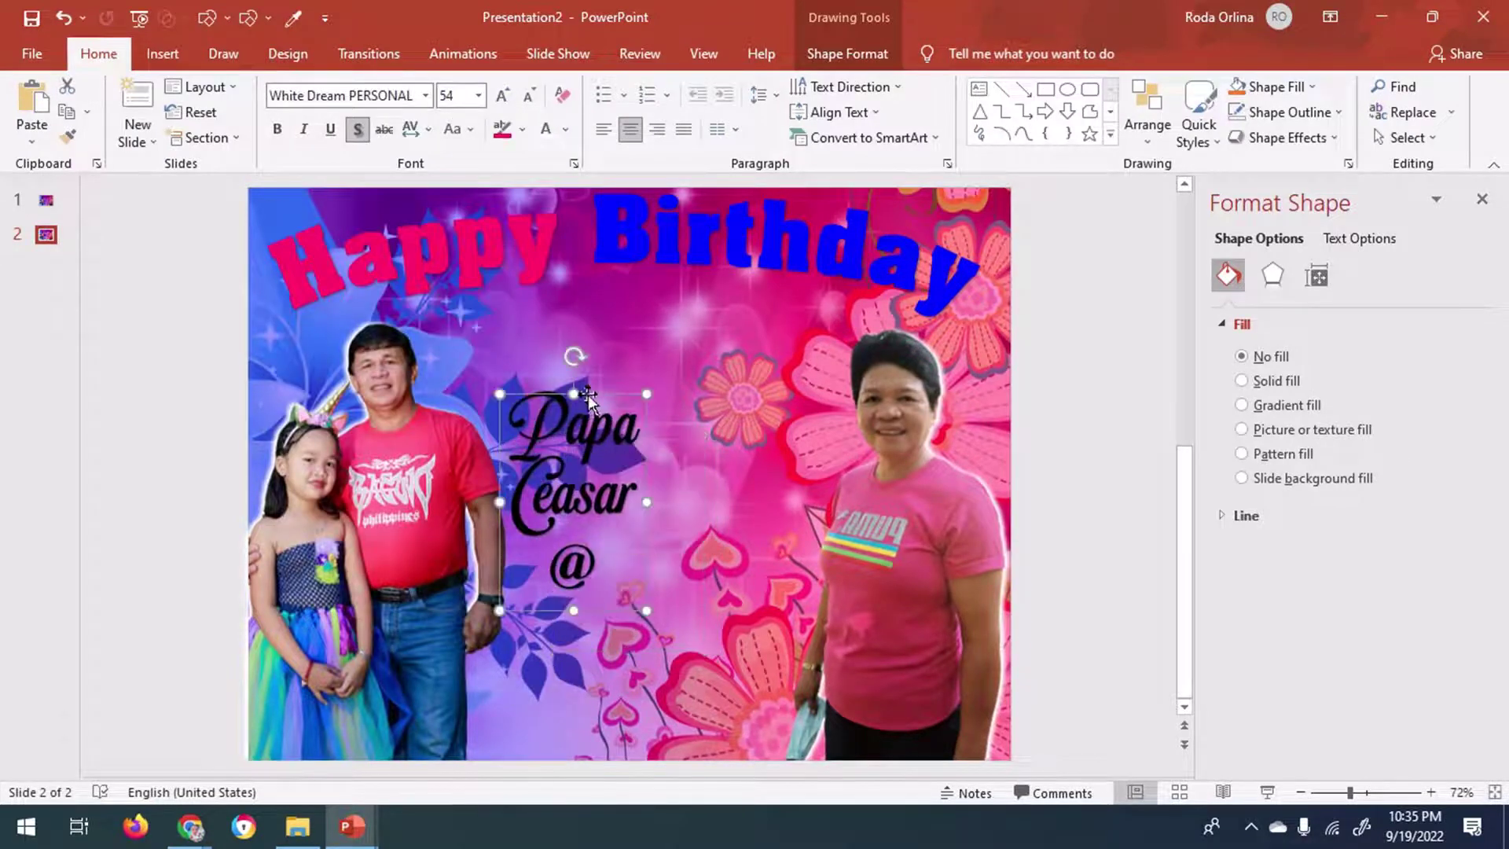
{"action": "left_click_drag", "start_coordinate": [511, 503], "coordinate": [656, 503]}
{"action": "left_click", "coordinate": [503, 95]}
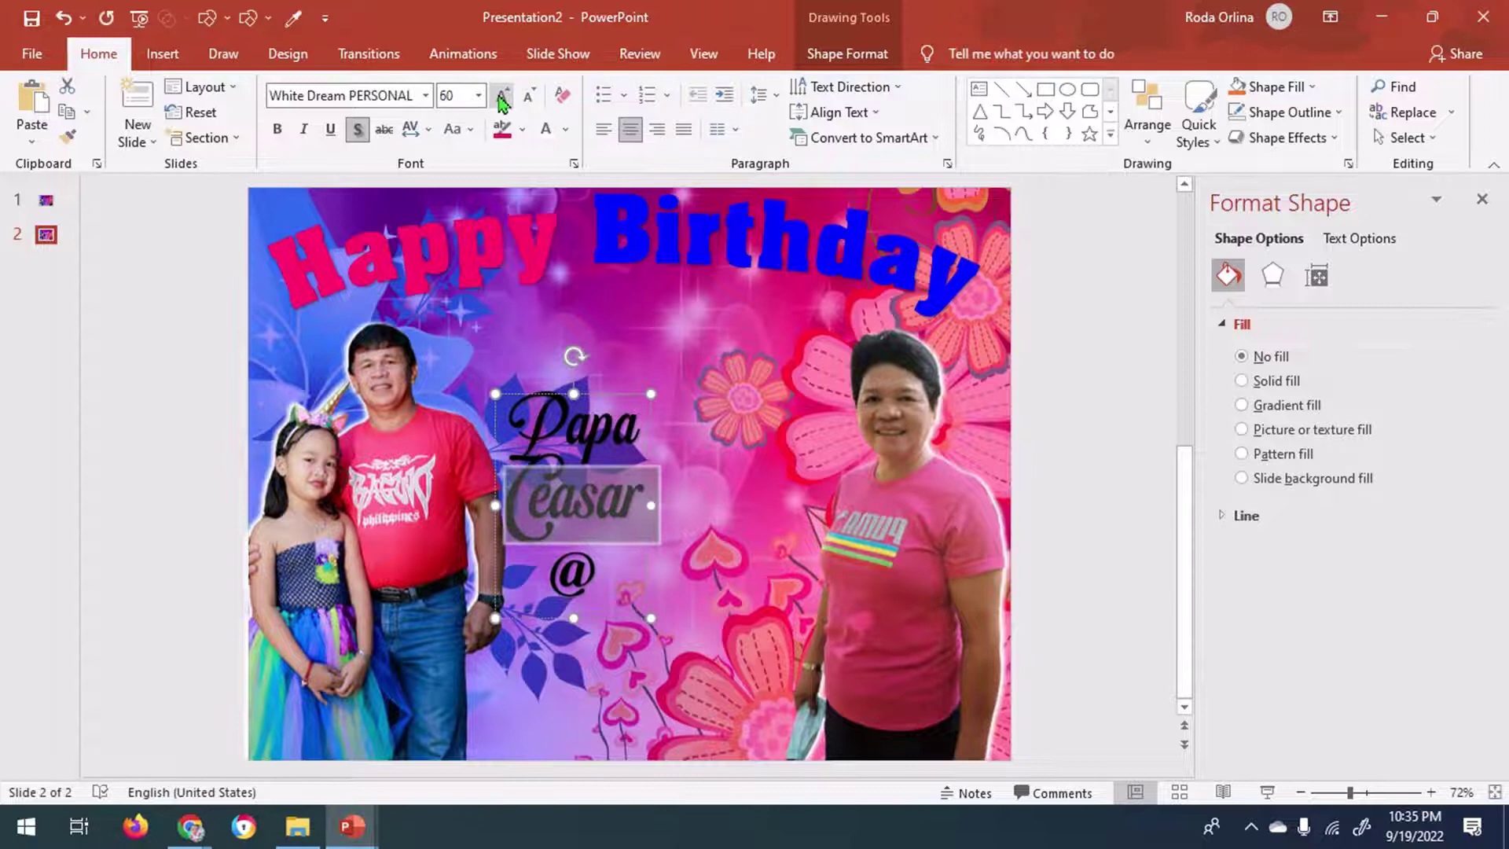
{"action": "left_click_drag", "start_coordinate": [509, 425], "coordinate": [646, 428]}
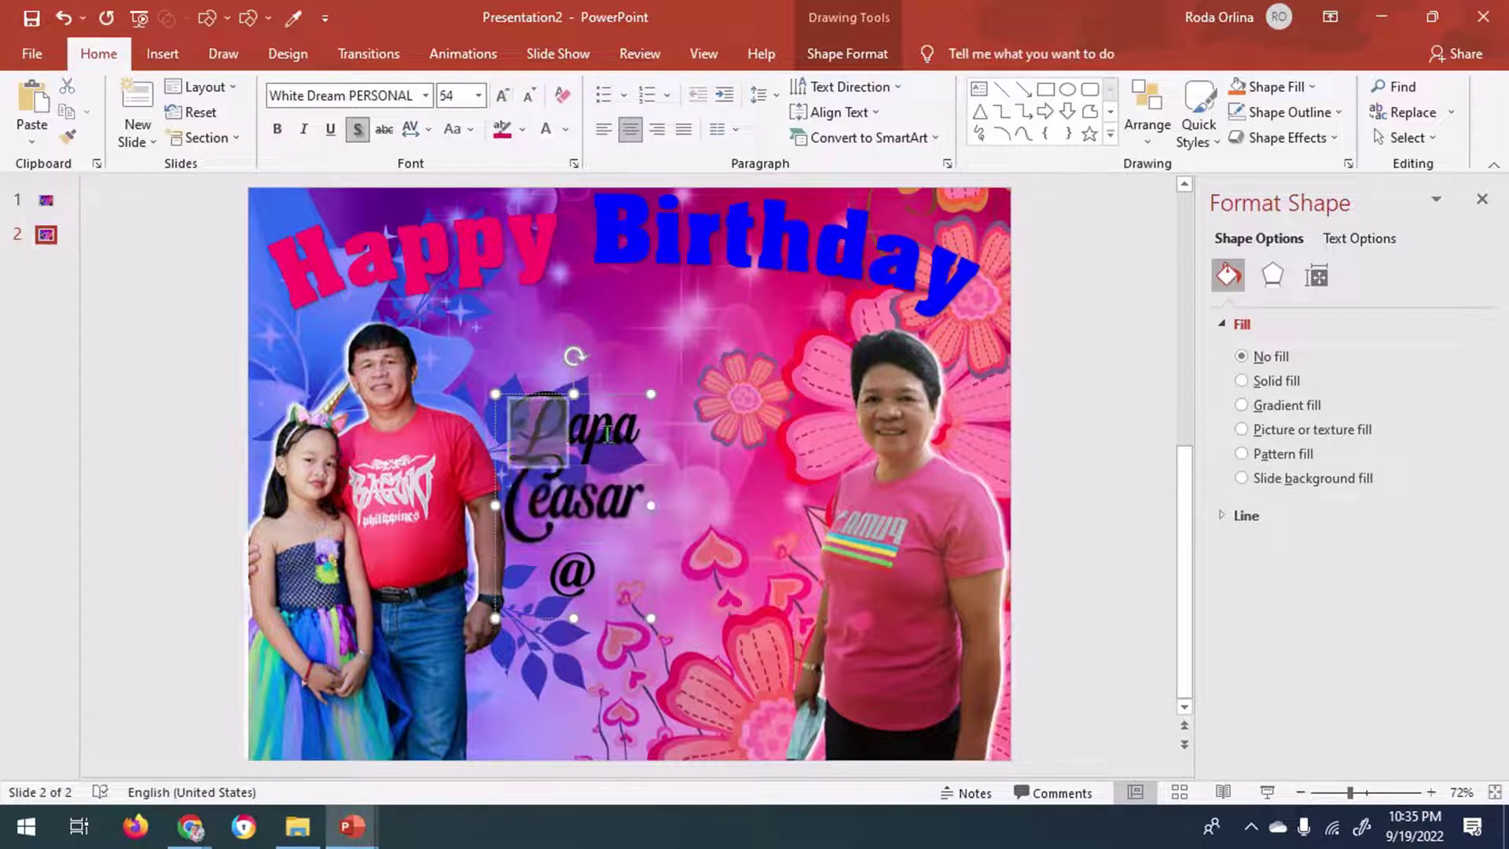
{"action": "left_click", "coordinate": [531, 95]}
{"action": "left_click", "coordinate": [572, 393]}
{"action": "mouse_move", "coordinate": [596, 398]}
{"action": "left_mouse_down"}
{"action": "mouse_move", "coordinate": [584, 398]}
{"action": "mouse_move", "coordinate": [603, 391]}
{"action": "left_mouse_up"}
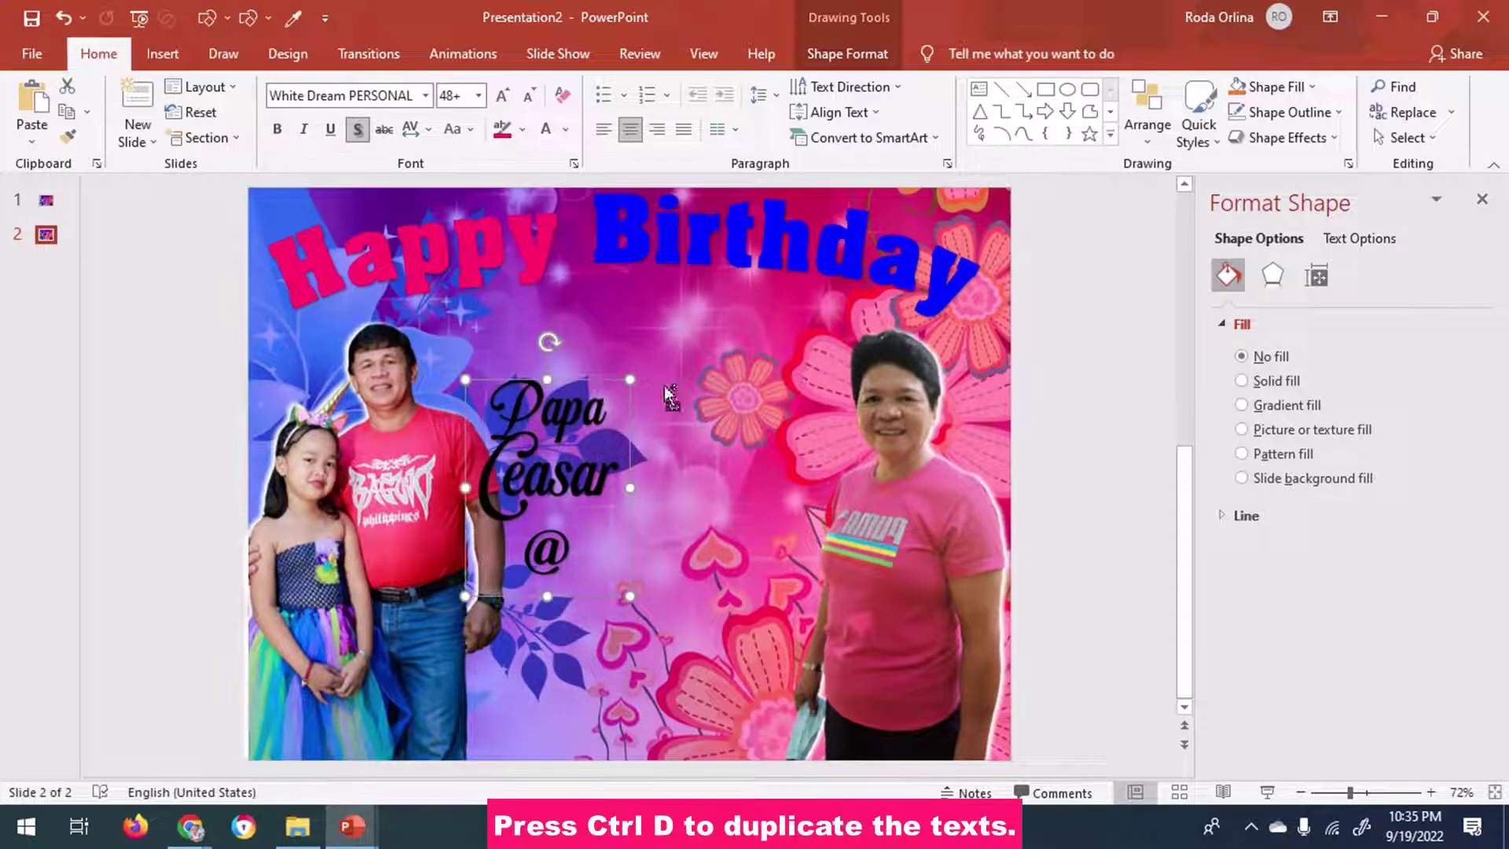
Duplicate the label, move the copy right between the people, and retype it starting 'Mama'.
{"action": "key", "text": "ctrl+d"}
{"action": "left_click_drag", "start_coordinate": [599, 393], "coordinate": [804, 381]}
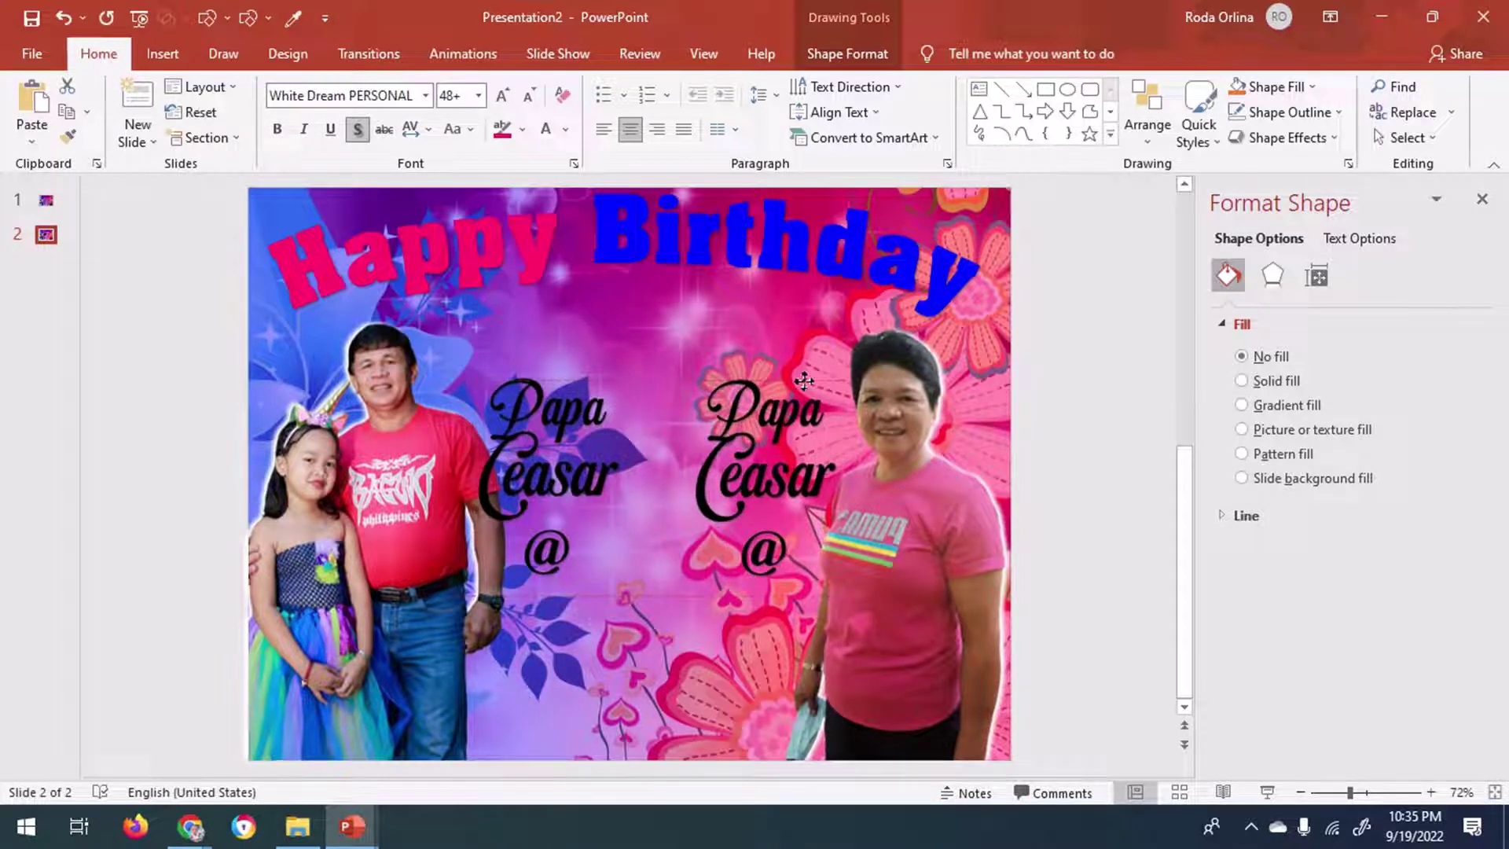
{"action": "left_click", "coordinate": [734, 411]}
{"action": "key", "text": "ctrl+a"}
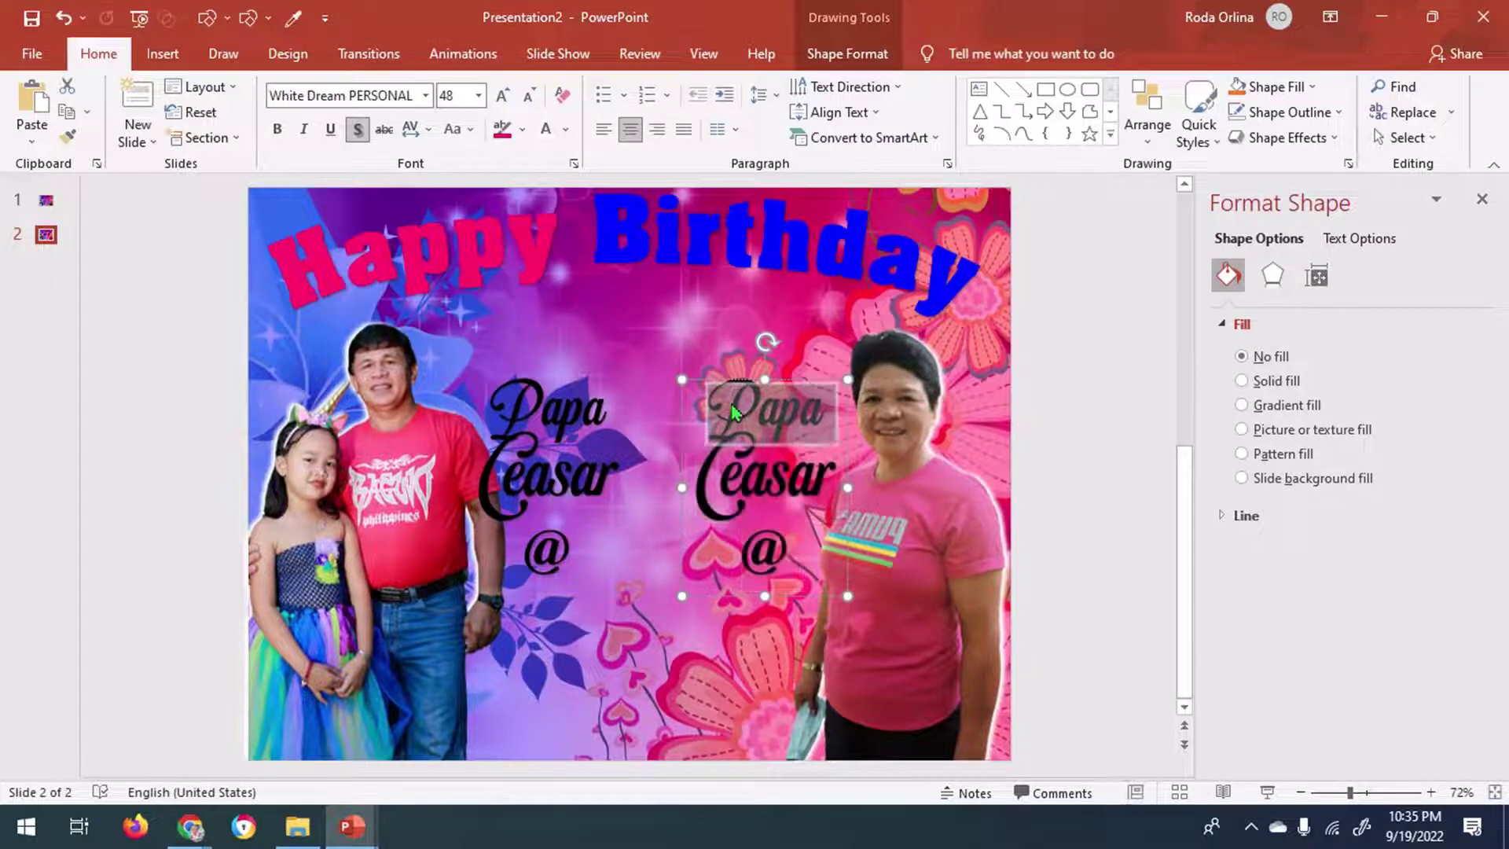
{"action": "type", "text": "Mama Ceasar @"}
Widen the copy so 'Mama' fits and replace its second line with the mother's name.
{"action": "left_click_drag", "start_coordinate": [682, 517], "coordinate": [667, 517]}
{"action": "double_click", "coordinate": [758, 475]}
{"action": "type", "text": "Vergie"}
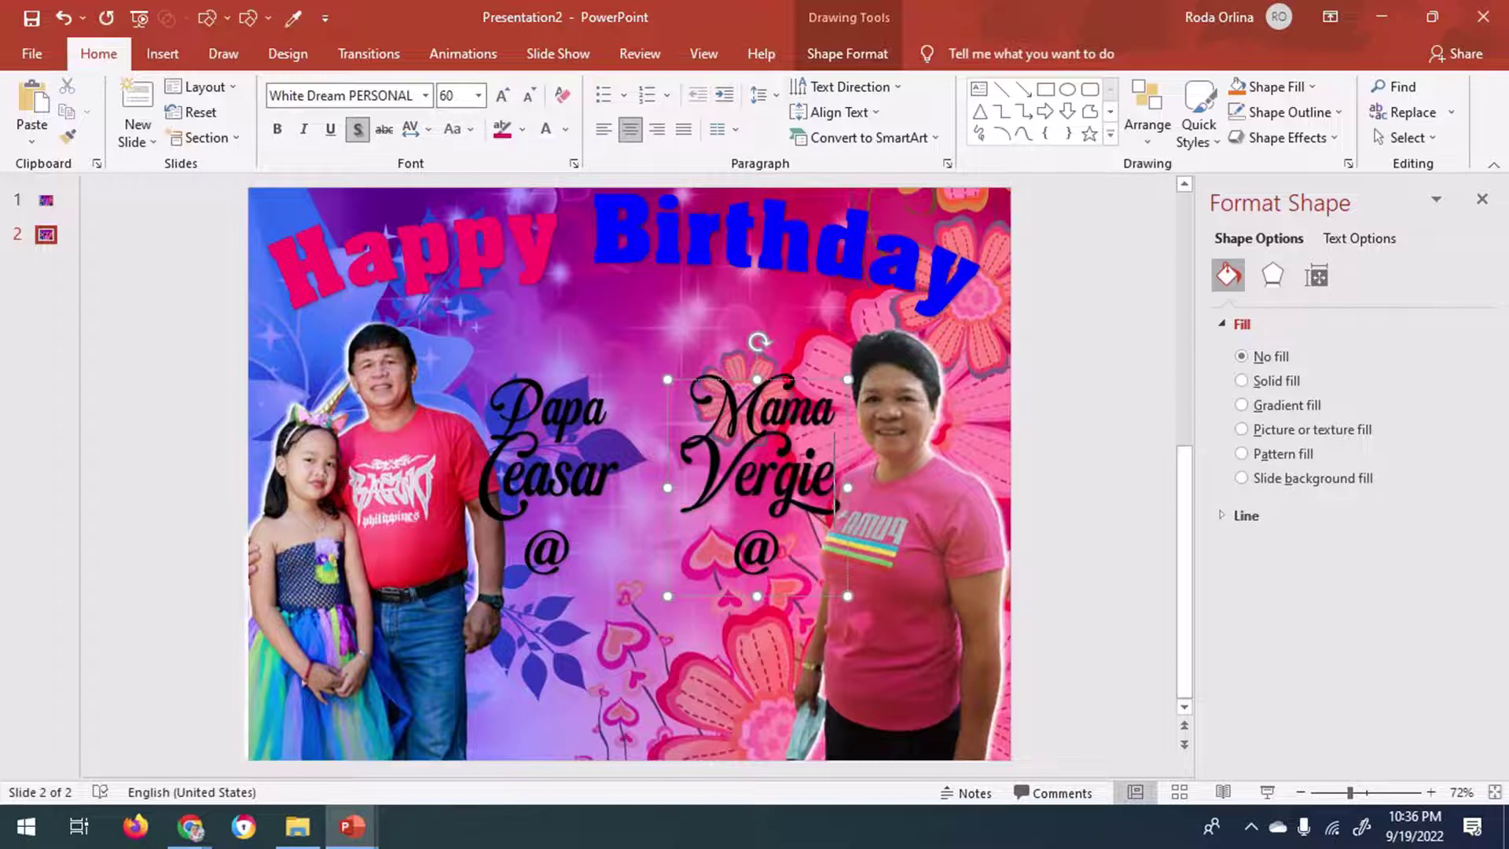
{"action": "left_click", "coordinate": [558, 409]}
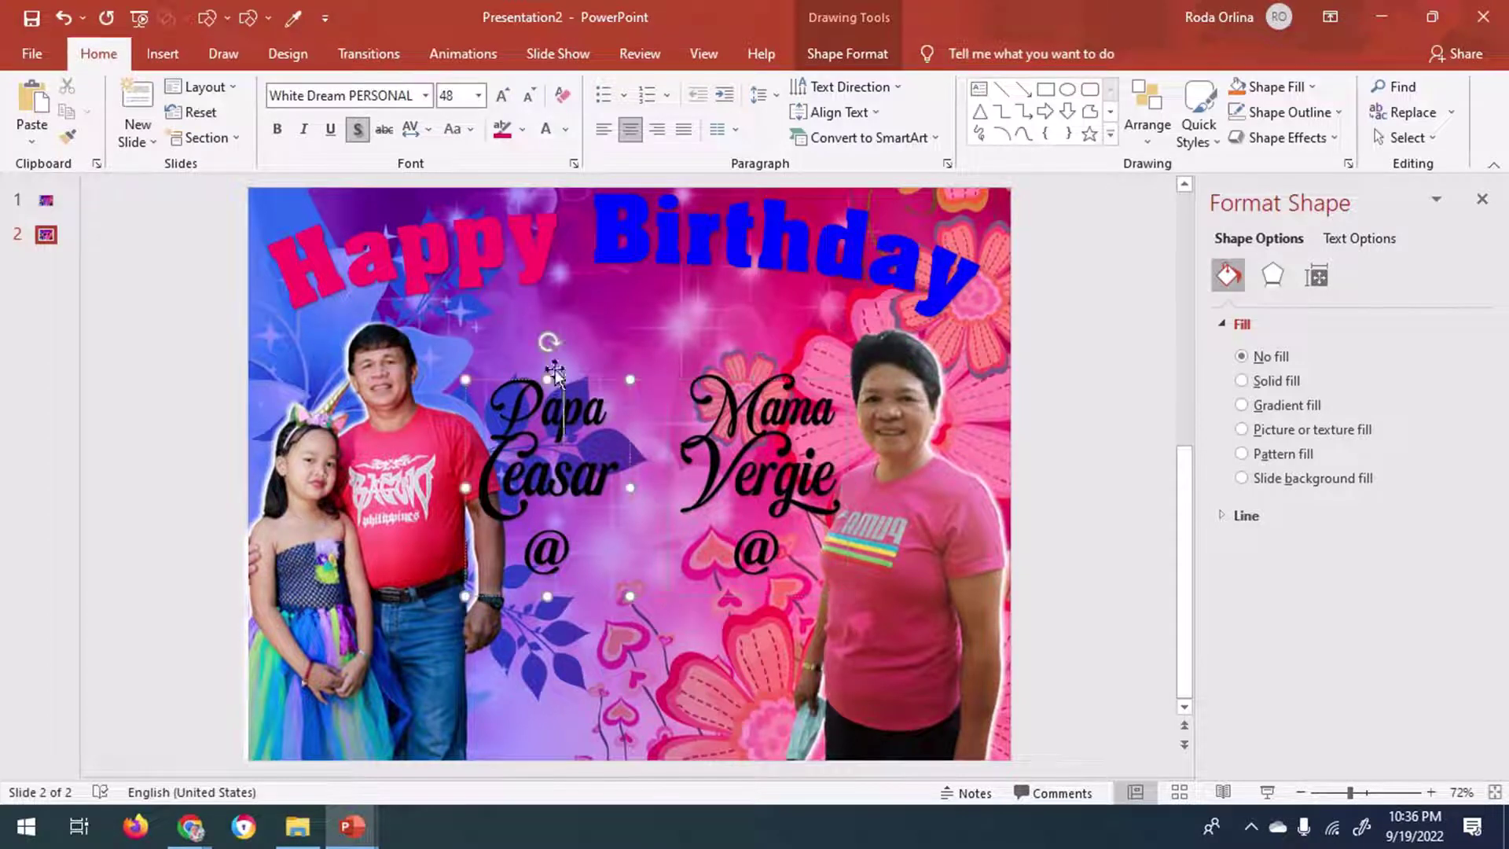
Insert a WordArt box at the bottom centre containing '59'.
{"action": "left_click", "coordinate": [162, 54]}
{"action": "left_click", "coordinate": [1114, 110]}
{"action": "left_click", "coordinate": [1108, 184]}
{"action": "left_click_drag", "start_coordinate": [629, 472], "coordinate": [656, 629]}
{"action": "left_click", "coordinate": [657, 646]}
{"action": "left_click", "coordinate": [657, 646]}
{"action": "type", "text": "59"}
Set '59' in Aachen BT and position it under the father's '@'.
{"action": "left_click", "coordinate": [921, 137]}
{"action": "left_click", "coordinate": [1057, 454]}
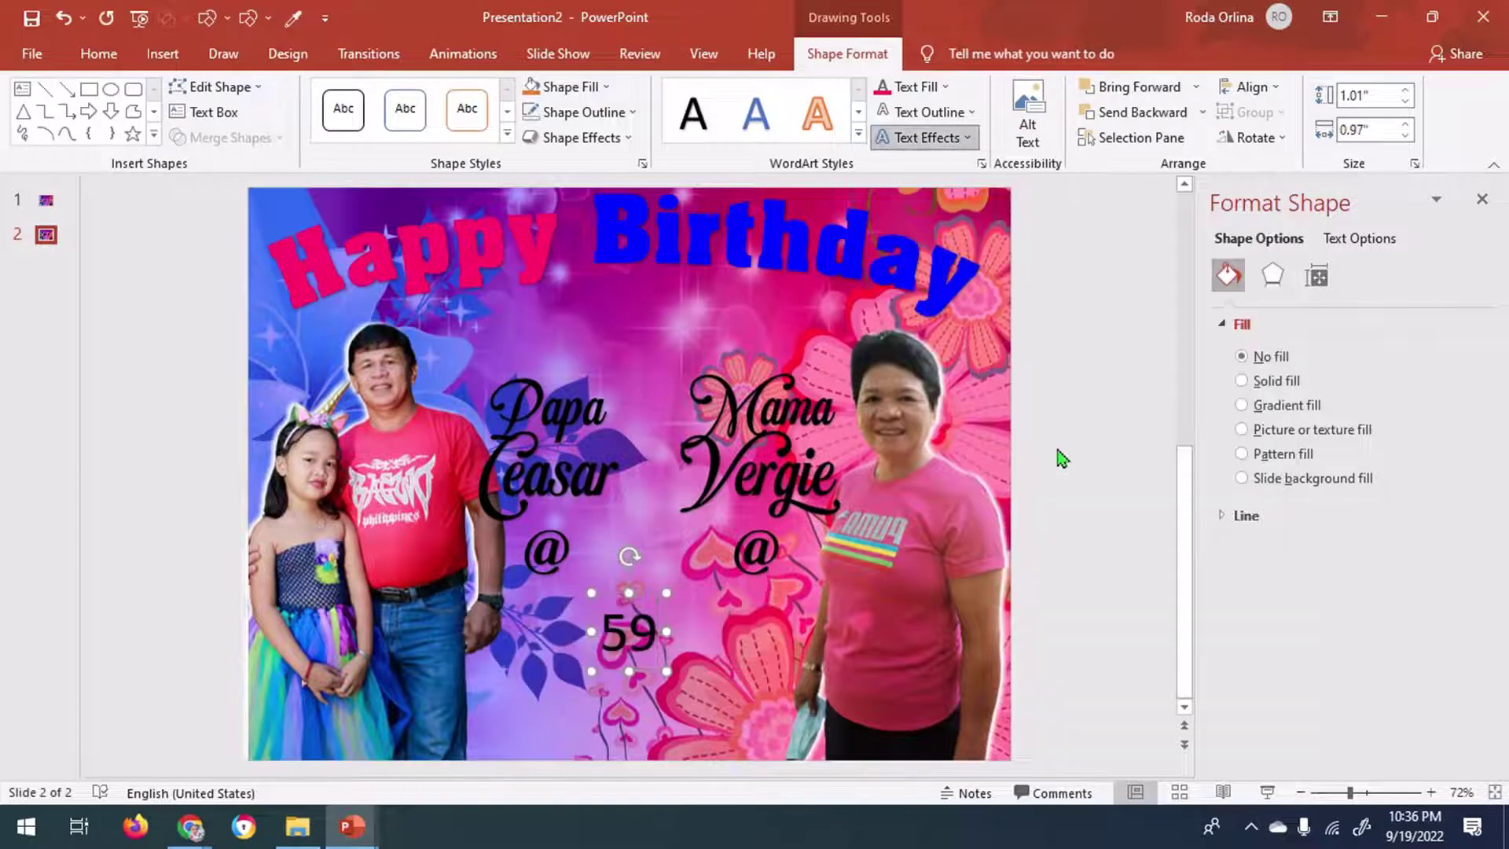
{"action": "left_click", "coordinate": [99, 53]}
{"action": "left_click", "coordinate": [424, 95]}
{"action": "left_click", "coordinate": [315, 250]}
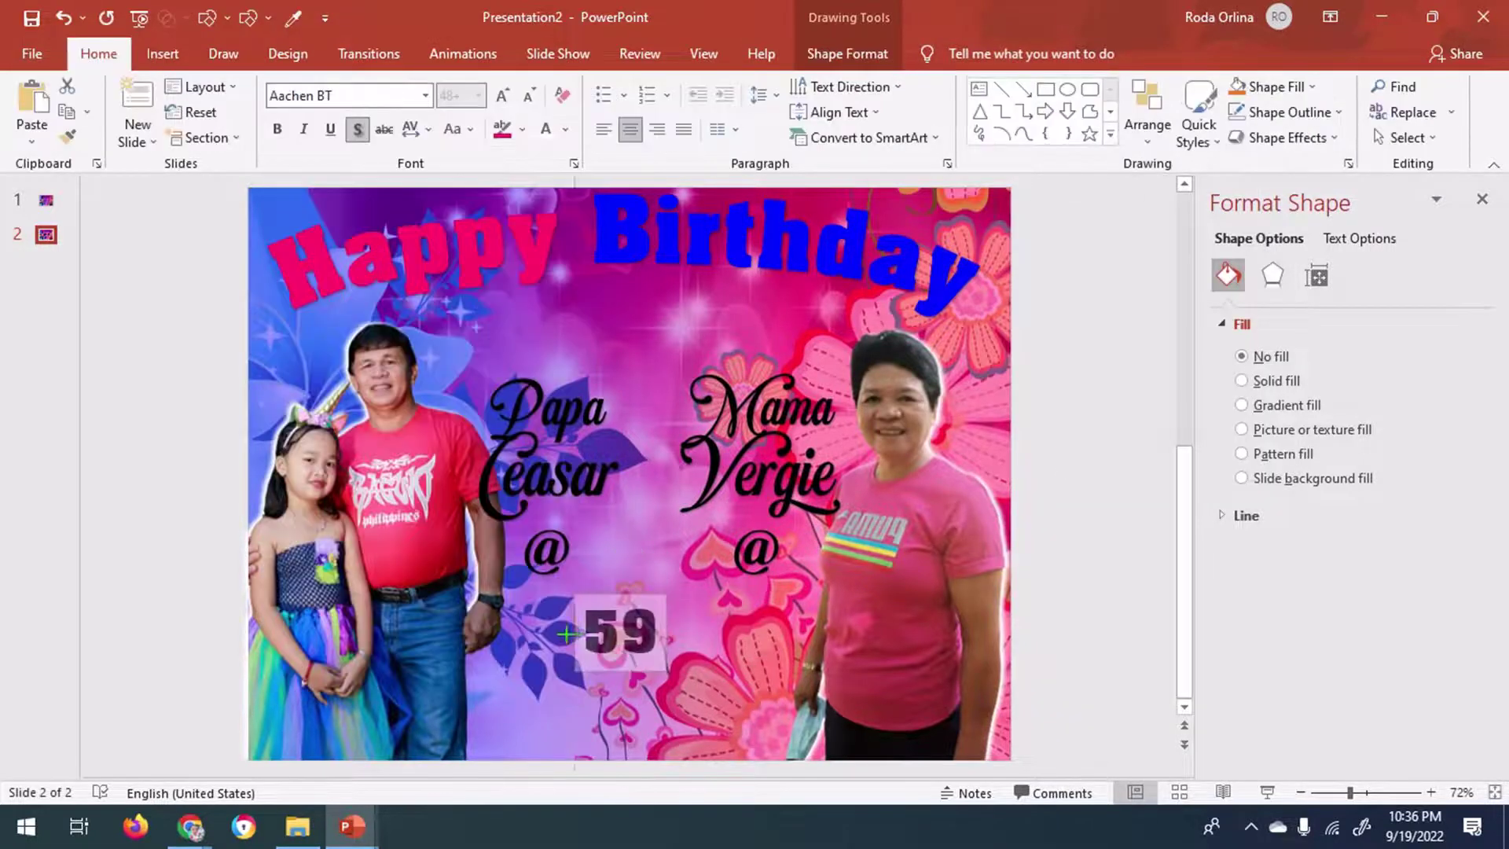
{"action": "left_click_drag", "start_coordinate": [614, 682], "coordinate": [533, 686]}
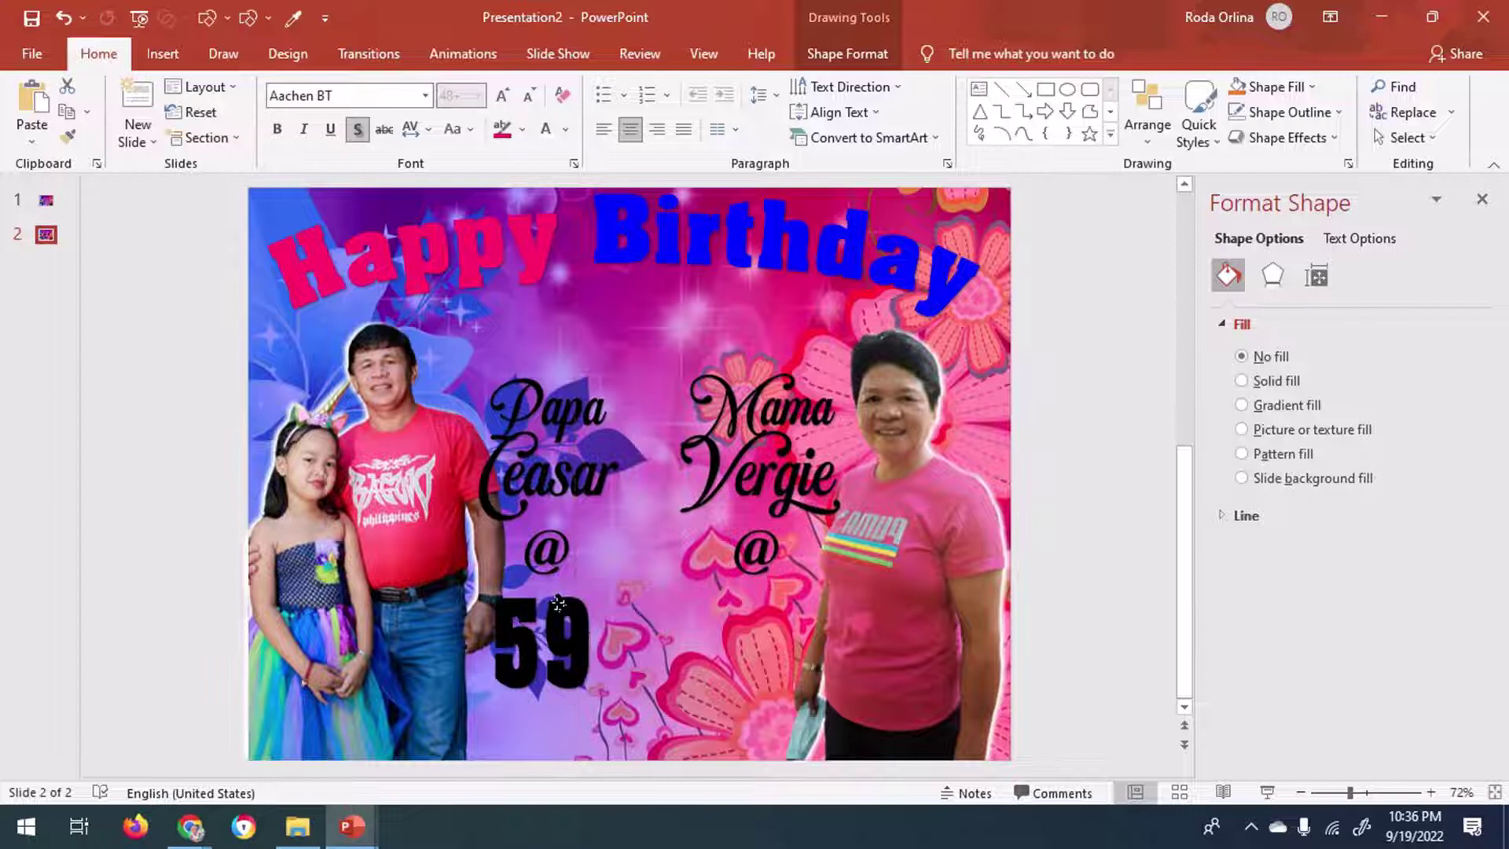
{"action": "double_click", "coordinate": [519, 547]}
{"action": "left_click", "coordinate": [567, 612]}
{"action": "left_click_drag", "start_coordinate": [567, 596], "coordinate": [571, 614]}
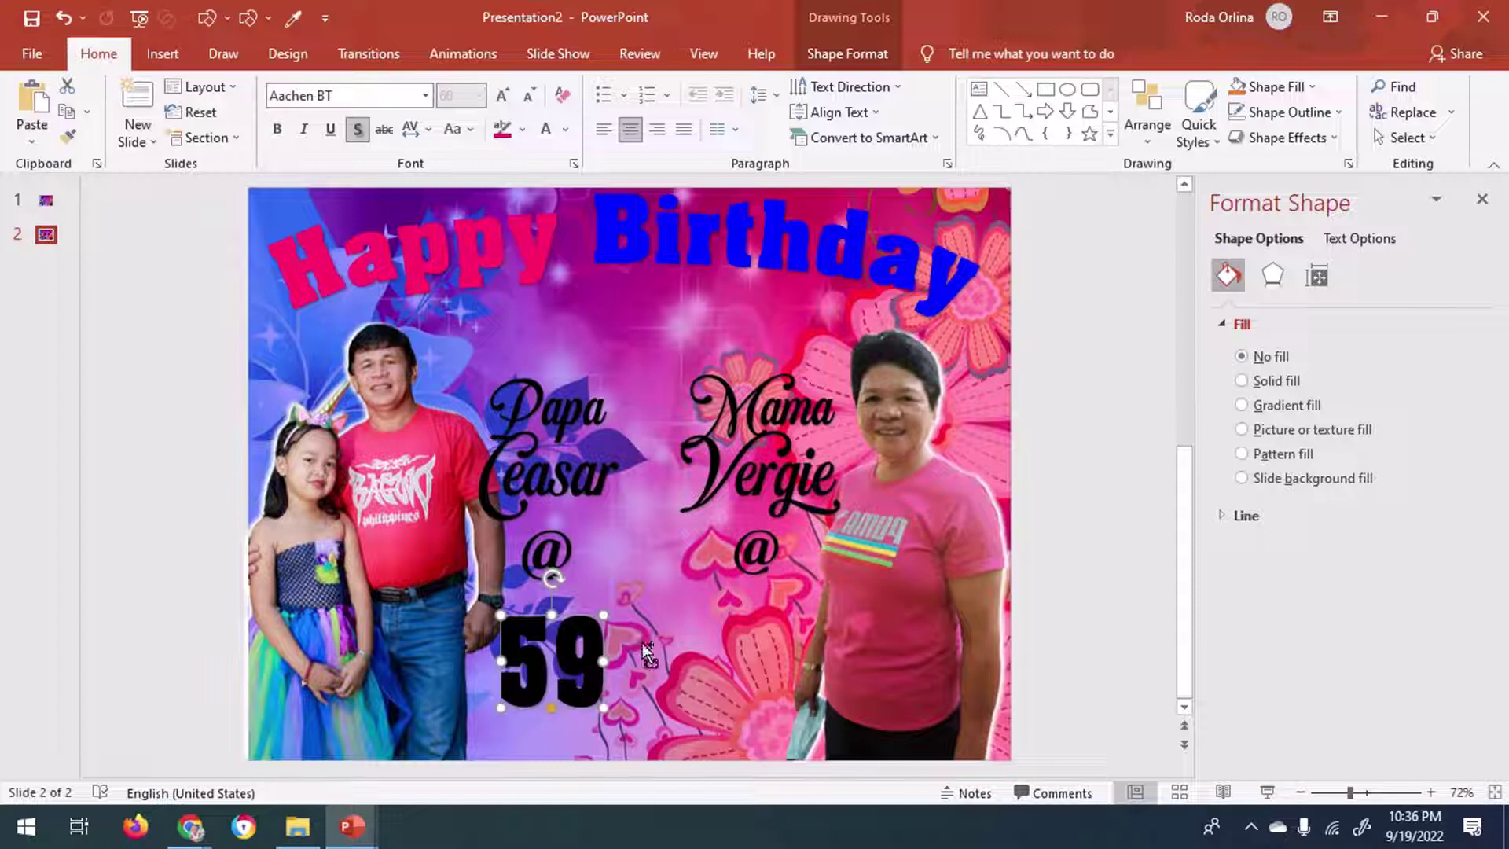
Place a copy under the mother's label and change it to '60'.
{"action": "left_click_drag", "start_coordinate": [554, 660], "coordinate": [748, 660]}
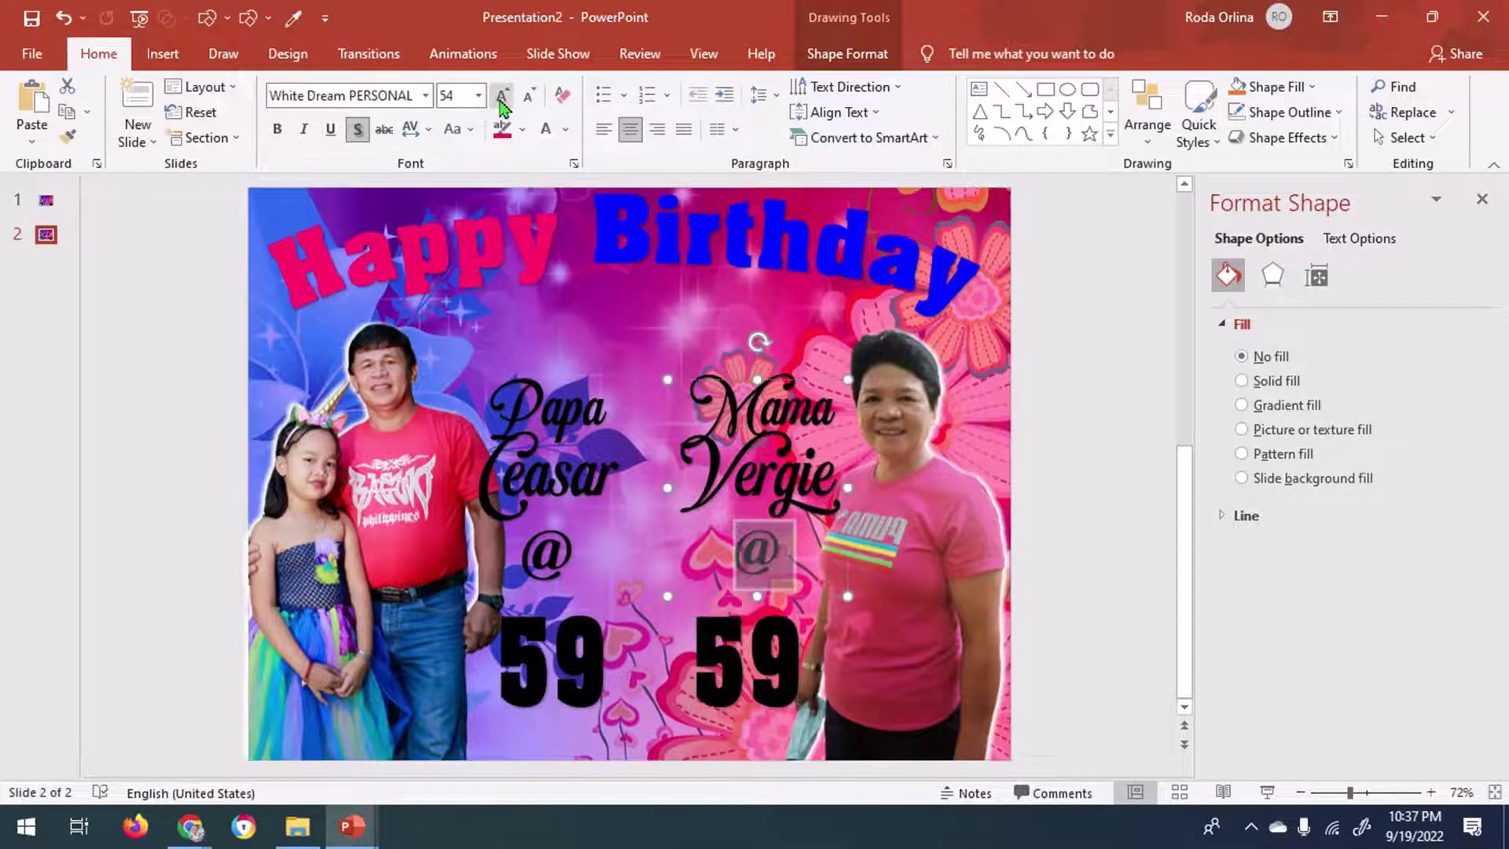
{"action": "double_click", "coordinate": [707, 640]}
{"action": "type", "text": "60"}
{"action": "left_click", "coordinate": [705, 750]}
{"action": "left_click", "coordinate": [707, 650]}
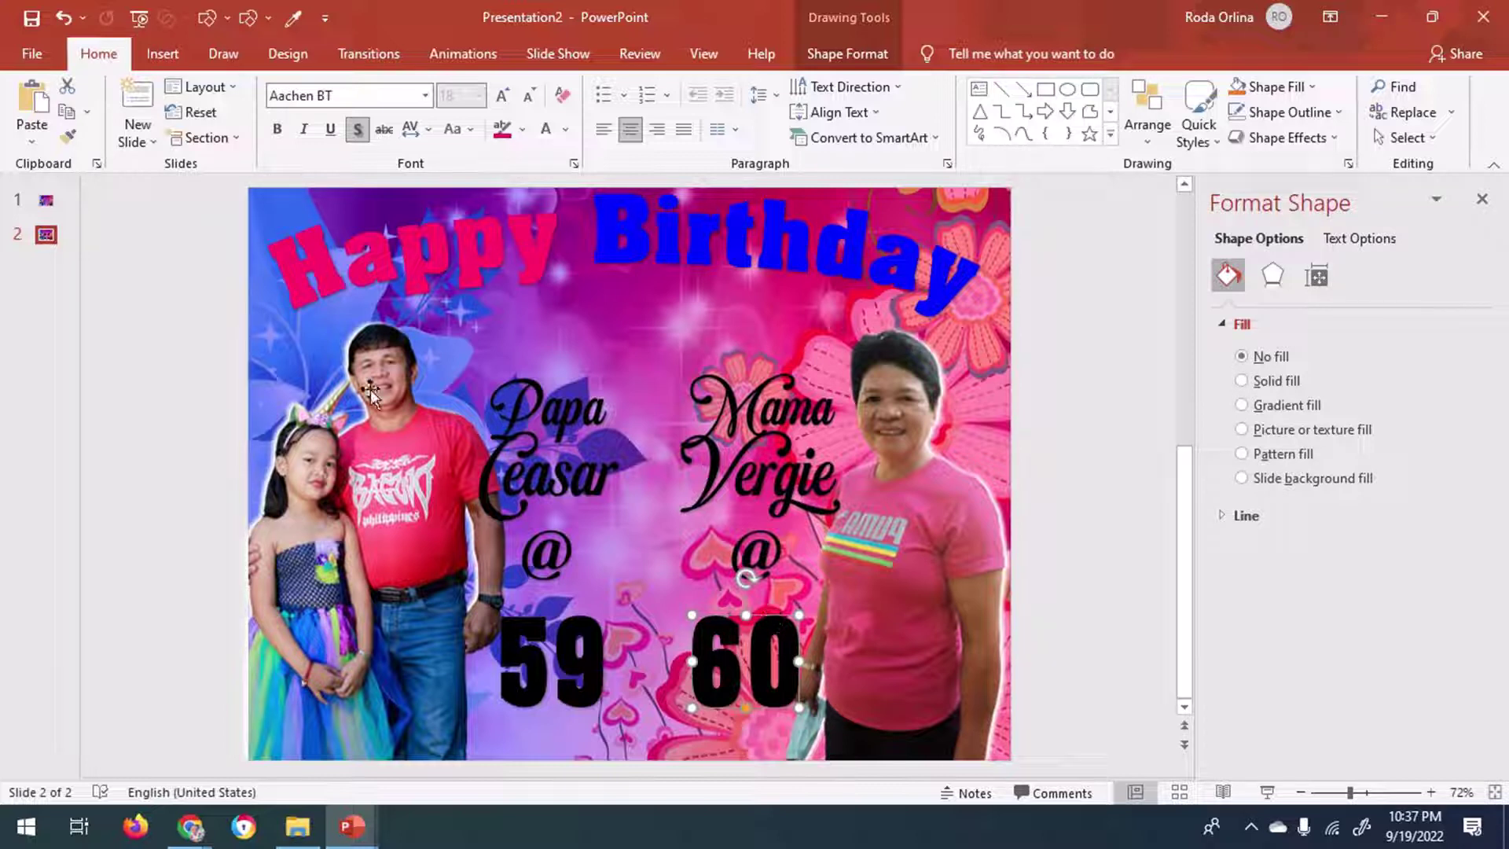
Open the Insert Pictures window to choose a picture from file.
{"action": "left_click", "coordinate": [162, 55]}
{"action": "left_click", "coordinate": [162, 126]}
{"action": "left_click", "coordinate": [201, 189]}
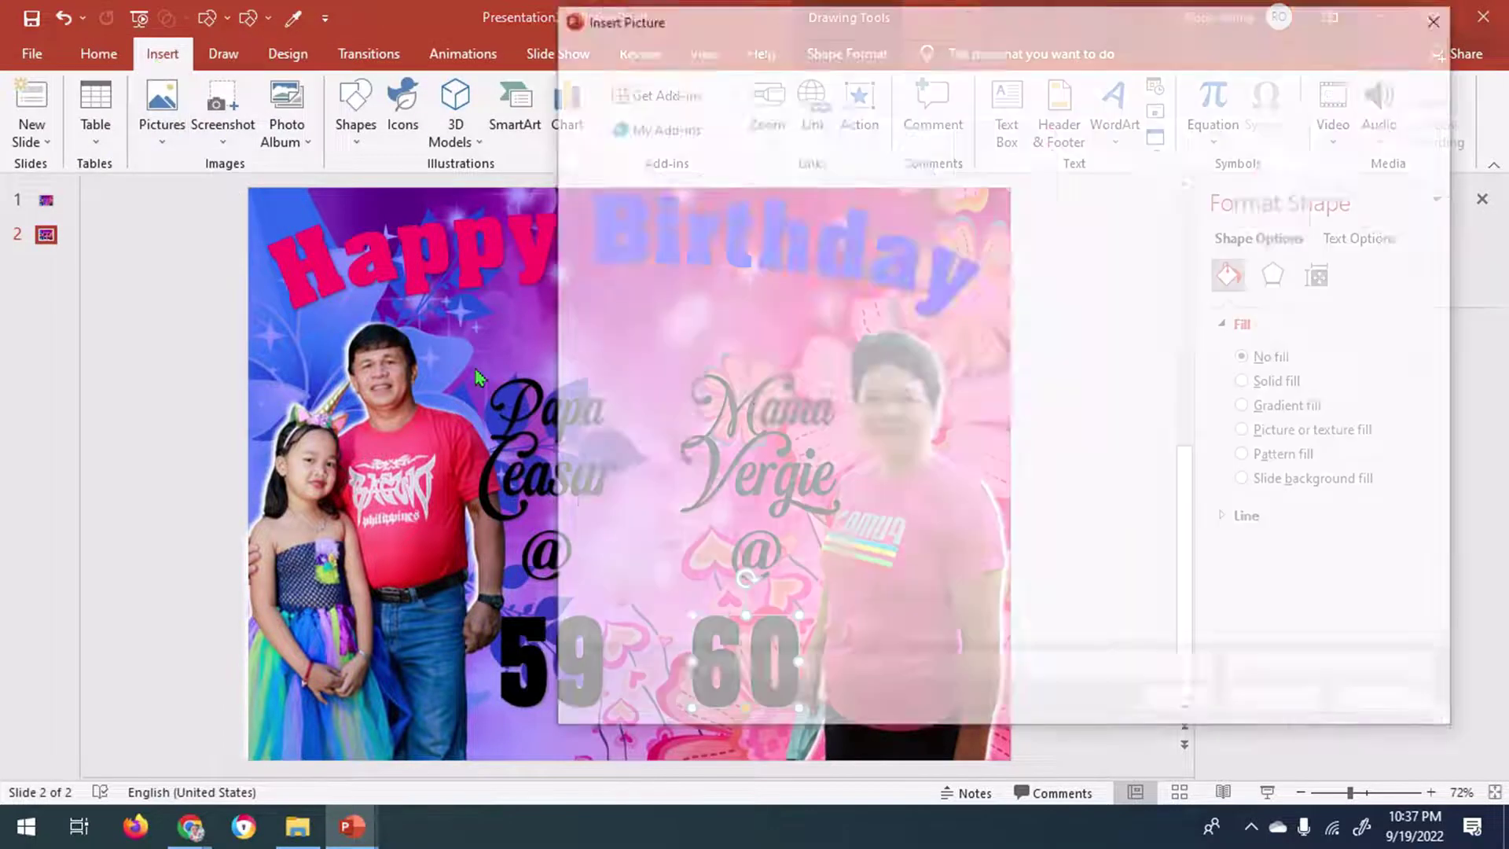
Insert the floral-frame picture, crop it to its bottom flower strip, and move it to the bottom-left.
{"action": "double_click", "coordinate": [1380, 189]}
{"action": "left_click", "coordinate": [1250, 102]}
{"action": "left_click_drag", "start_coordinate": [629, 227], "coordinate": [629, 626]}
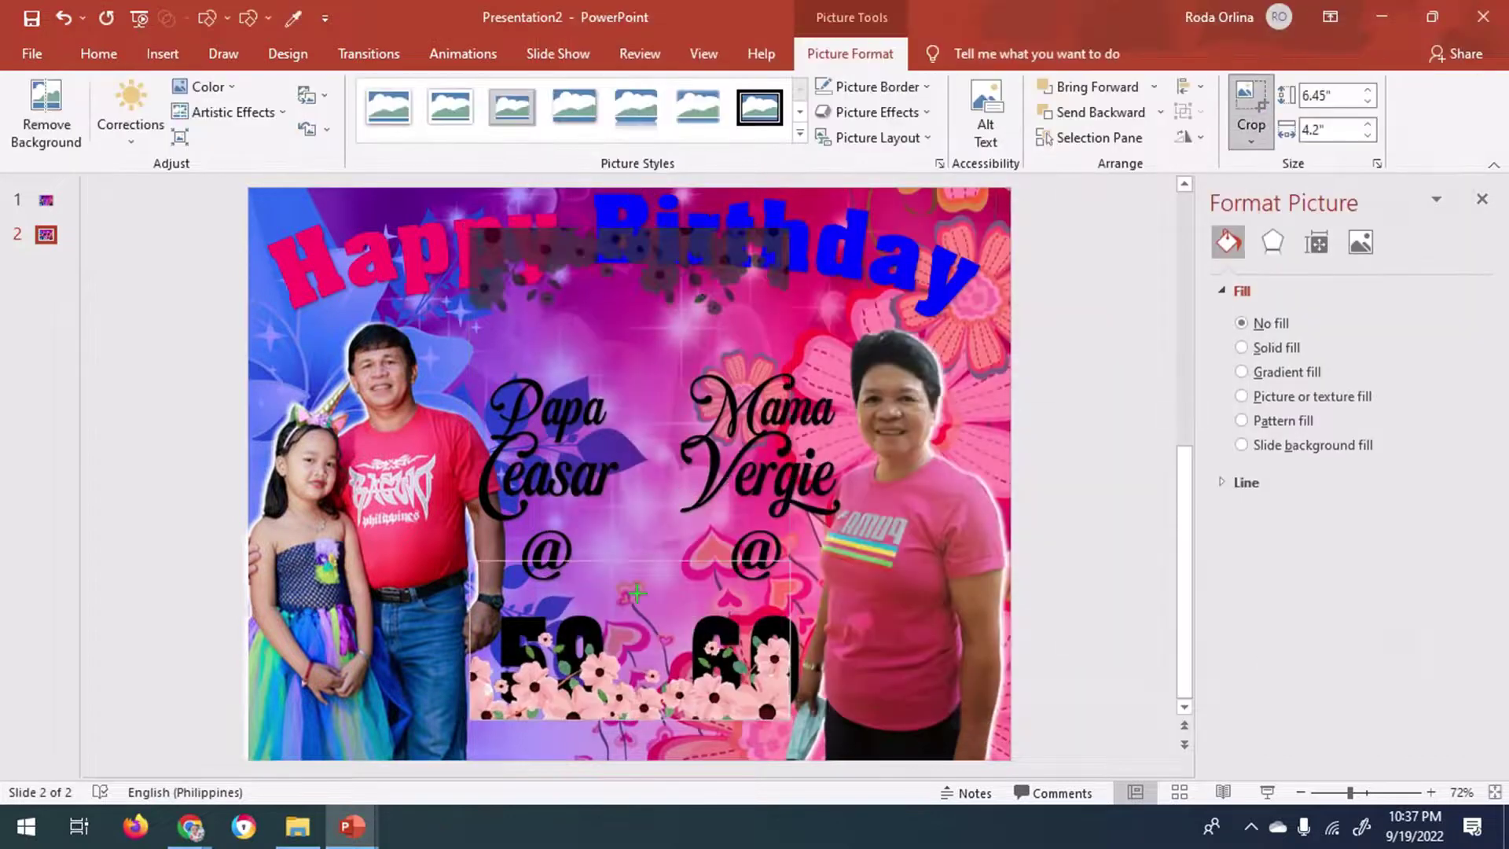
{"action": "key", "text": "Escape"}
{"action": "scroll", "coordinate": [642, 689], "scroll_direction": "down", "scroll_amount": 2, "text": "ctrl"}
{"action": "mouse_move", "coordinate": [738, 581]}
{"action": "left_mouse_down"}
{"action": "mouse_move", "coordinate": [586, 610]}
{"action": "mouse_move", "coordinate": [903, 514]}
{"action": "left_mouse_up"}
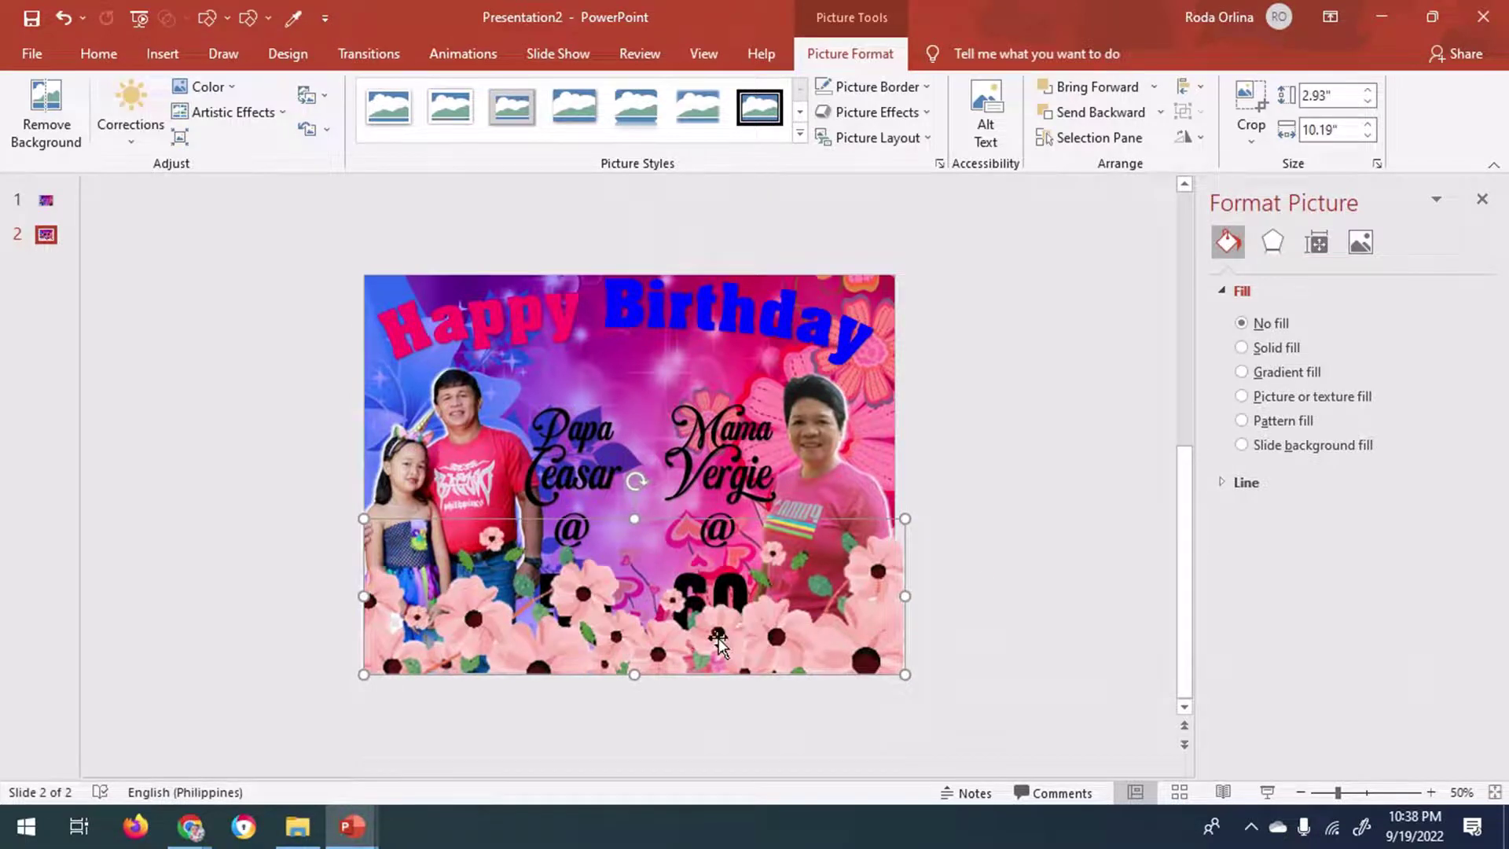
Crop the strip's edges so it spans the 10-inch slide width.
{"action": "left_click", "coordinate": [1251, 110]}
{"action": "left_click_drag", "start_coordinate": [903, 682], "coordinate": [893, 691]}
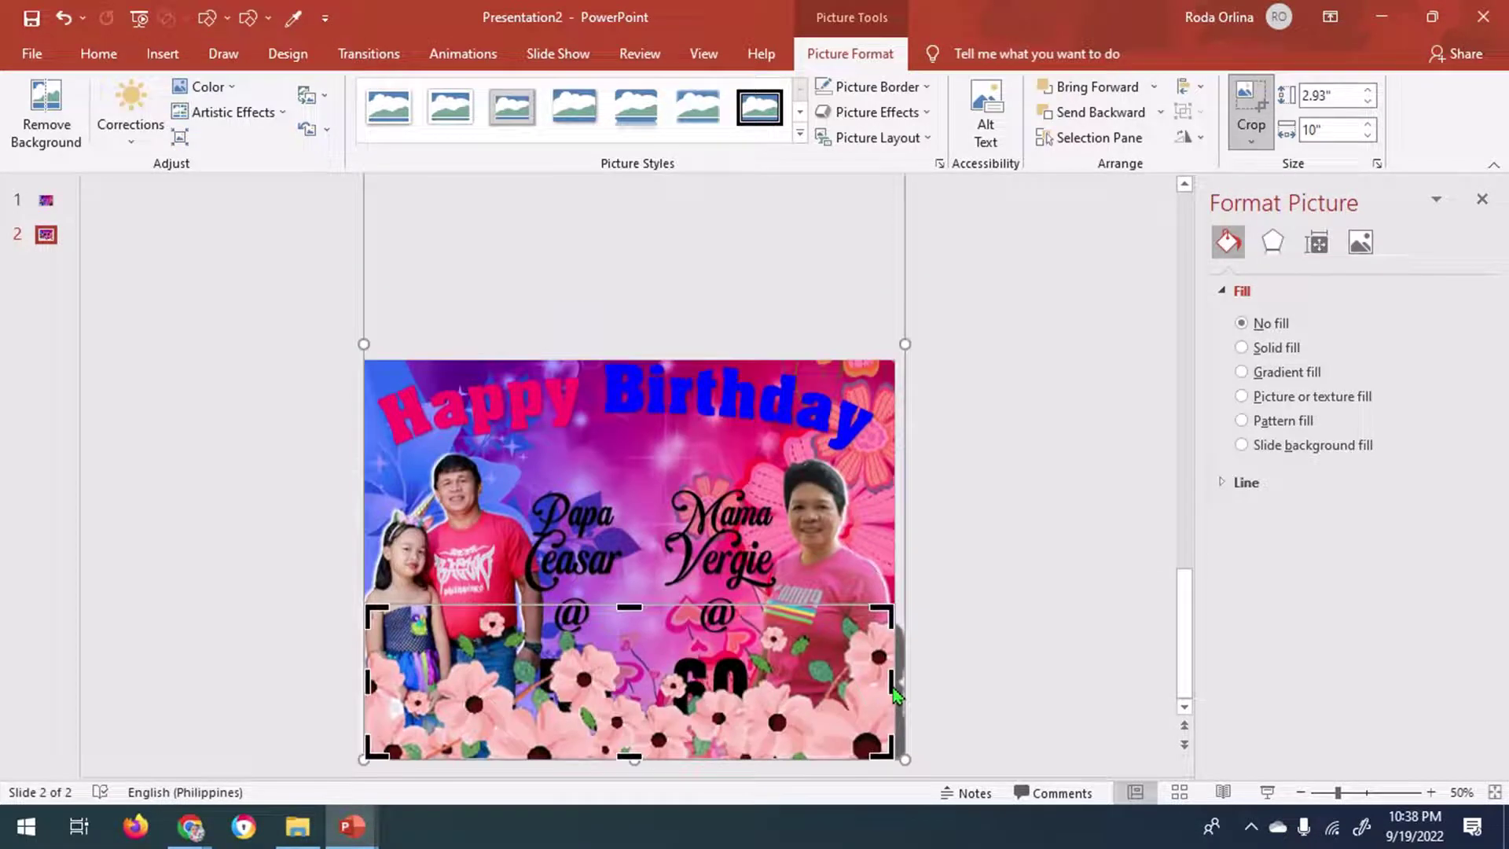
{"action": "left_click_drag", "start_coordinate": [906, 761], "coordinate": [878, 683]}
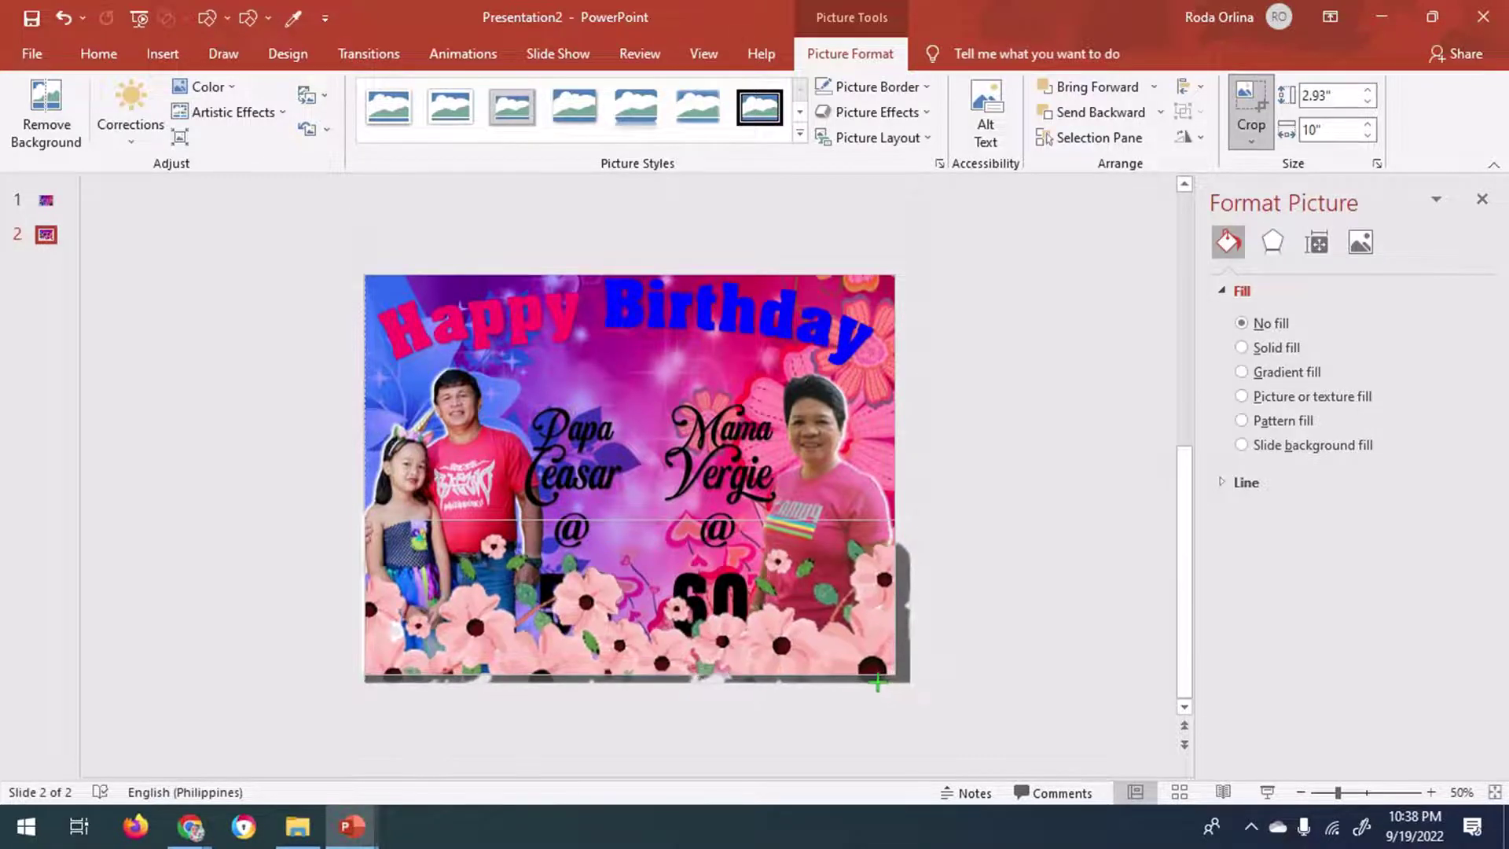
{"action": "left_click", "coordinate": [1007, 674]}
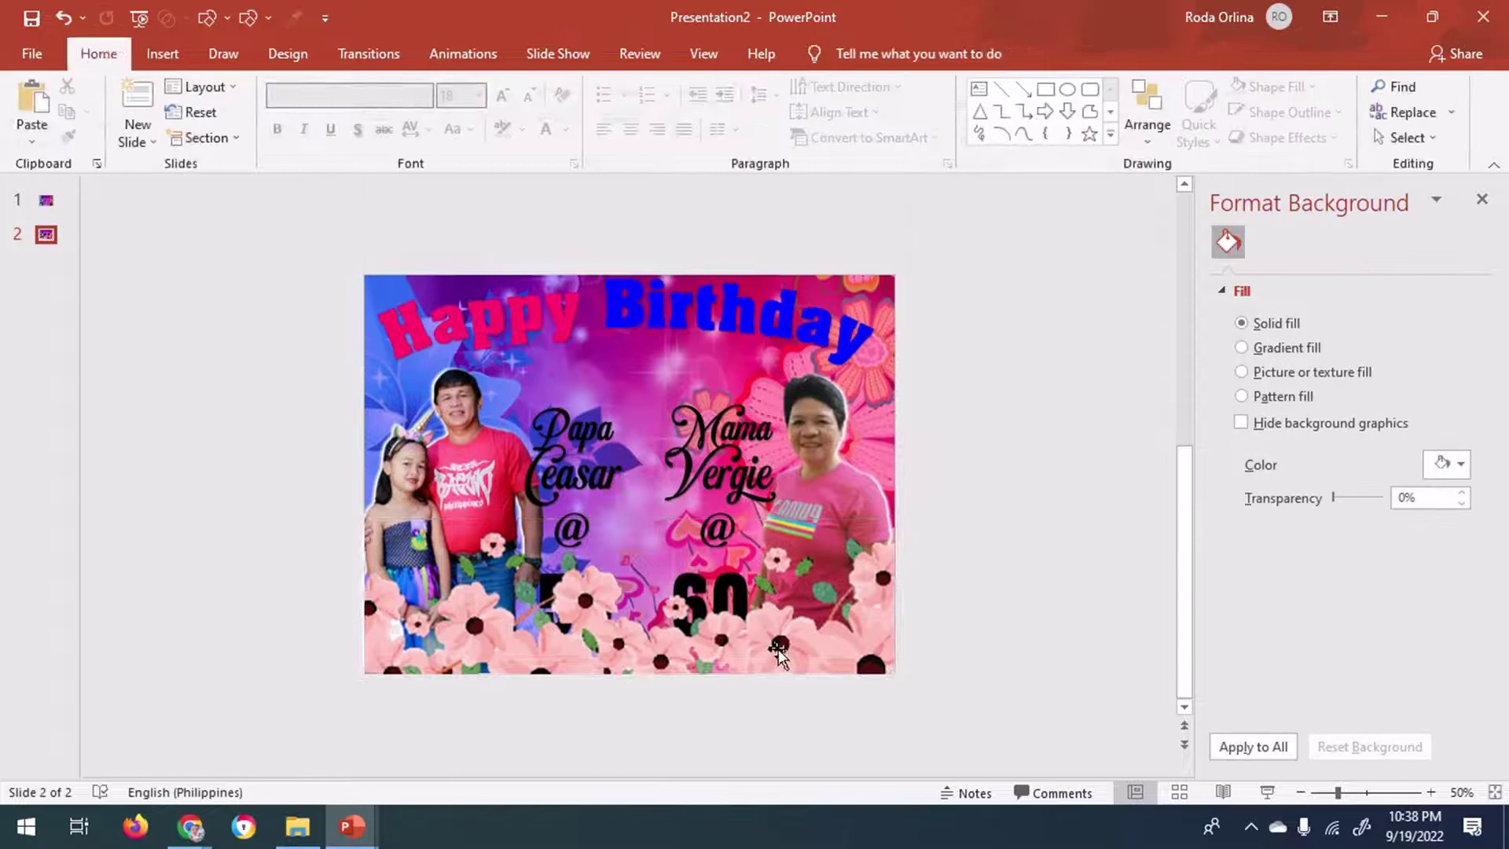
Send the flower strip behind the ages, and colour the father's label blue with his name white.
{"action": "left_click", "coordinate": [864, 629]}
{"action": "left_click", "coordinate": [1095, 113]}
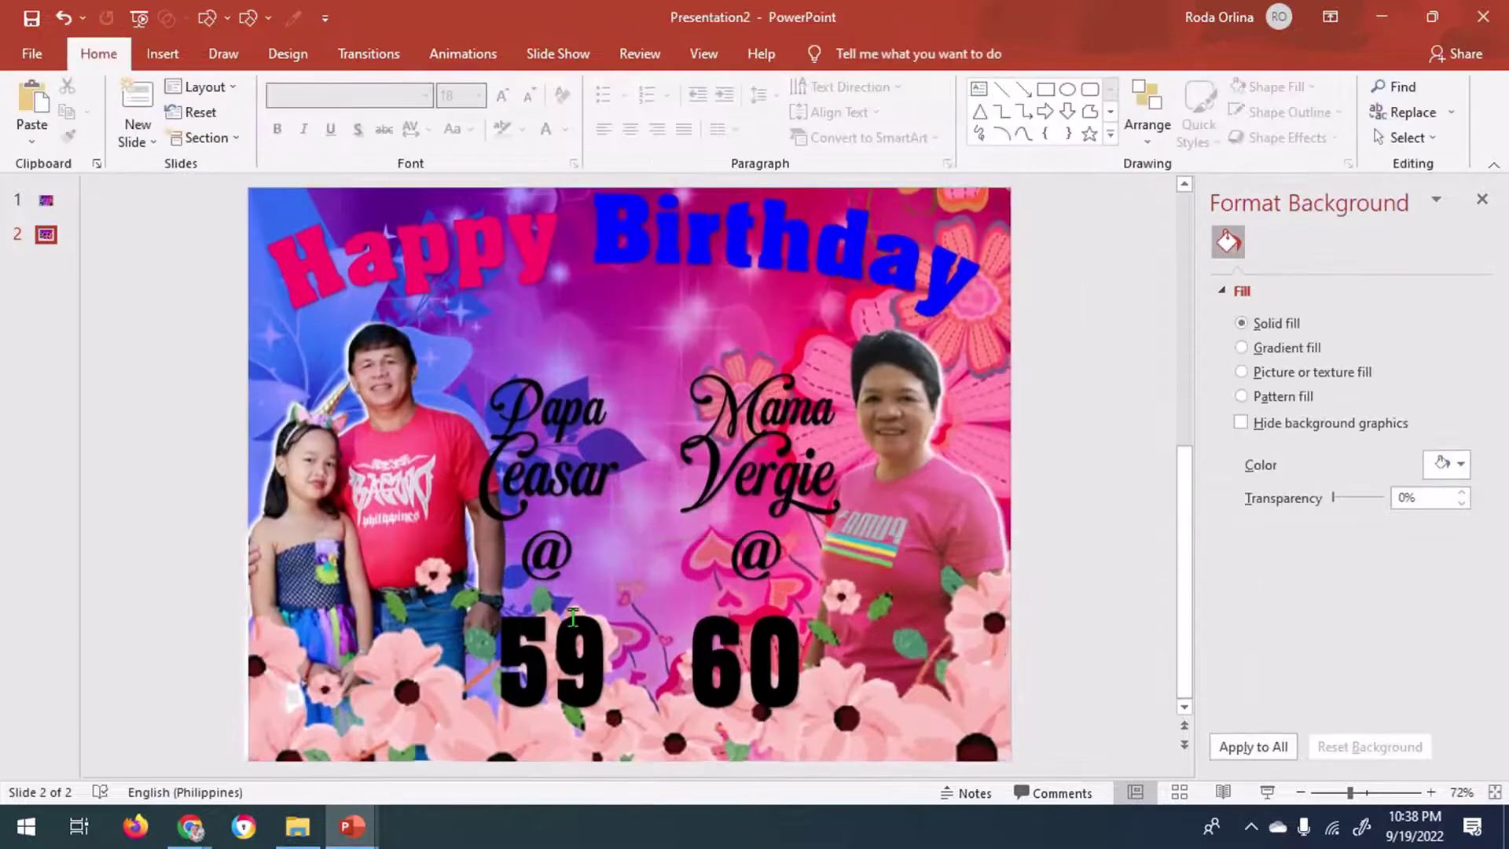
{"action": "left_click", "coordinate": [550, 440]}
{"action": "left_click", "coordinate": [847, 53]}
{"action": "left_click", "coordinate": [945, 87]}
{"action": "left_click", "coordinate": [1010, 242]}
{"action": "double_click", "coordinate": [574, 466]}
{"action": "left_click", "coordinate": [946, 87]}
{"action": "left_click", "coordinate": [885, 134]}
Colour the mother's label pink with her name in white.
{"action": "left_click", "coordinate": [771, 399]}
{"action": "left_click", "coordinate": [945, 87]}
{"action": "left_click", "coordinate": [904, 299]}
{"action": "double_click", "coordinate": [708, 476]}
{"action": "left_click", "coordinate": [946, 87]}
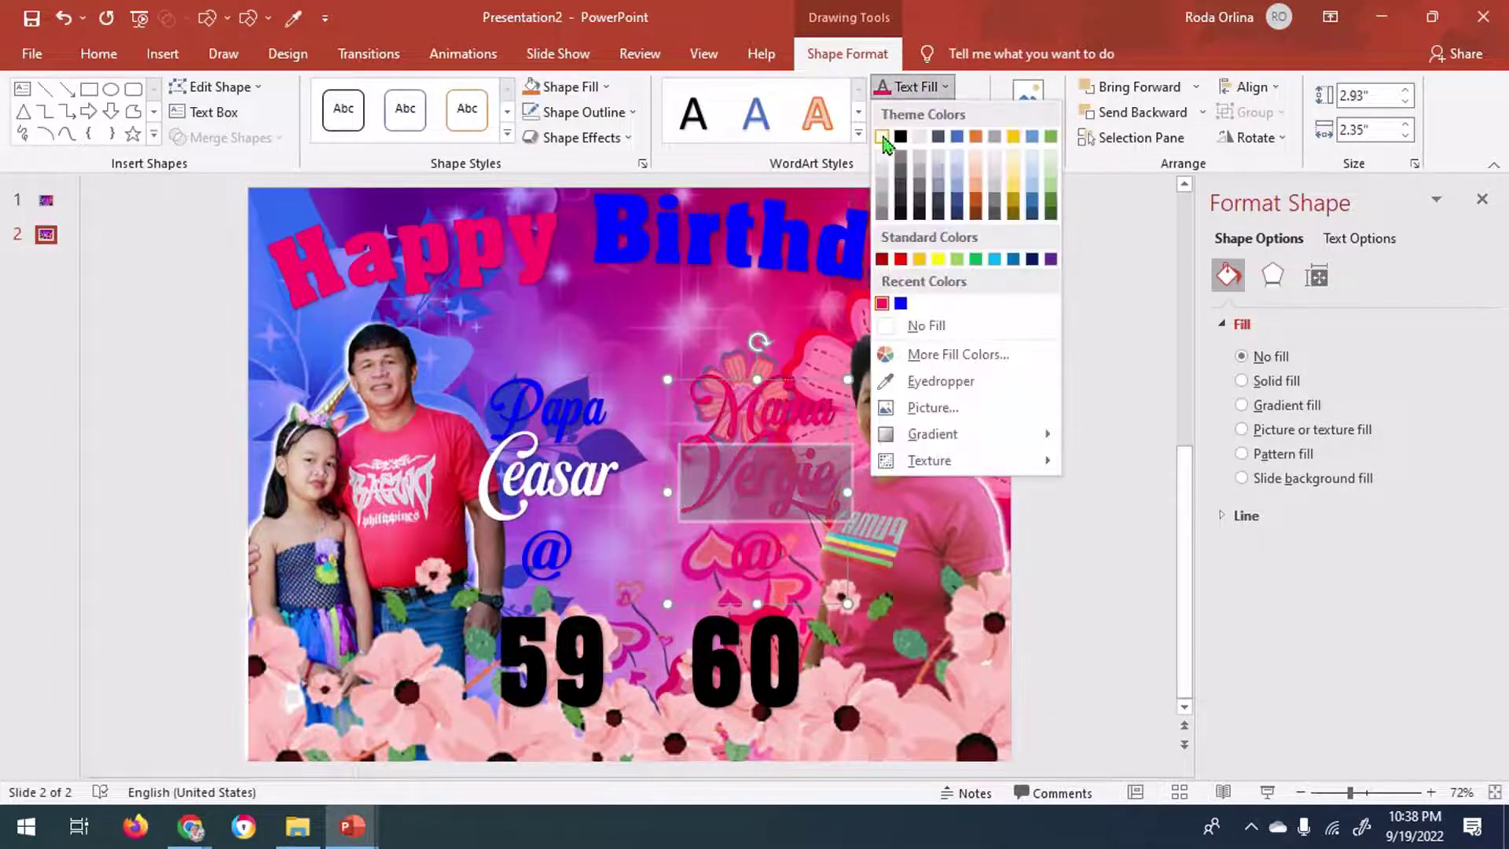
{"action": "left_click", "coordinate": [885, 134]}
Select both name labels and bring up the Text Effects glow settings.
{"action": "double_click", "coordinate": [550, 408]}
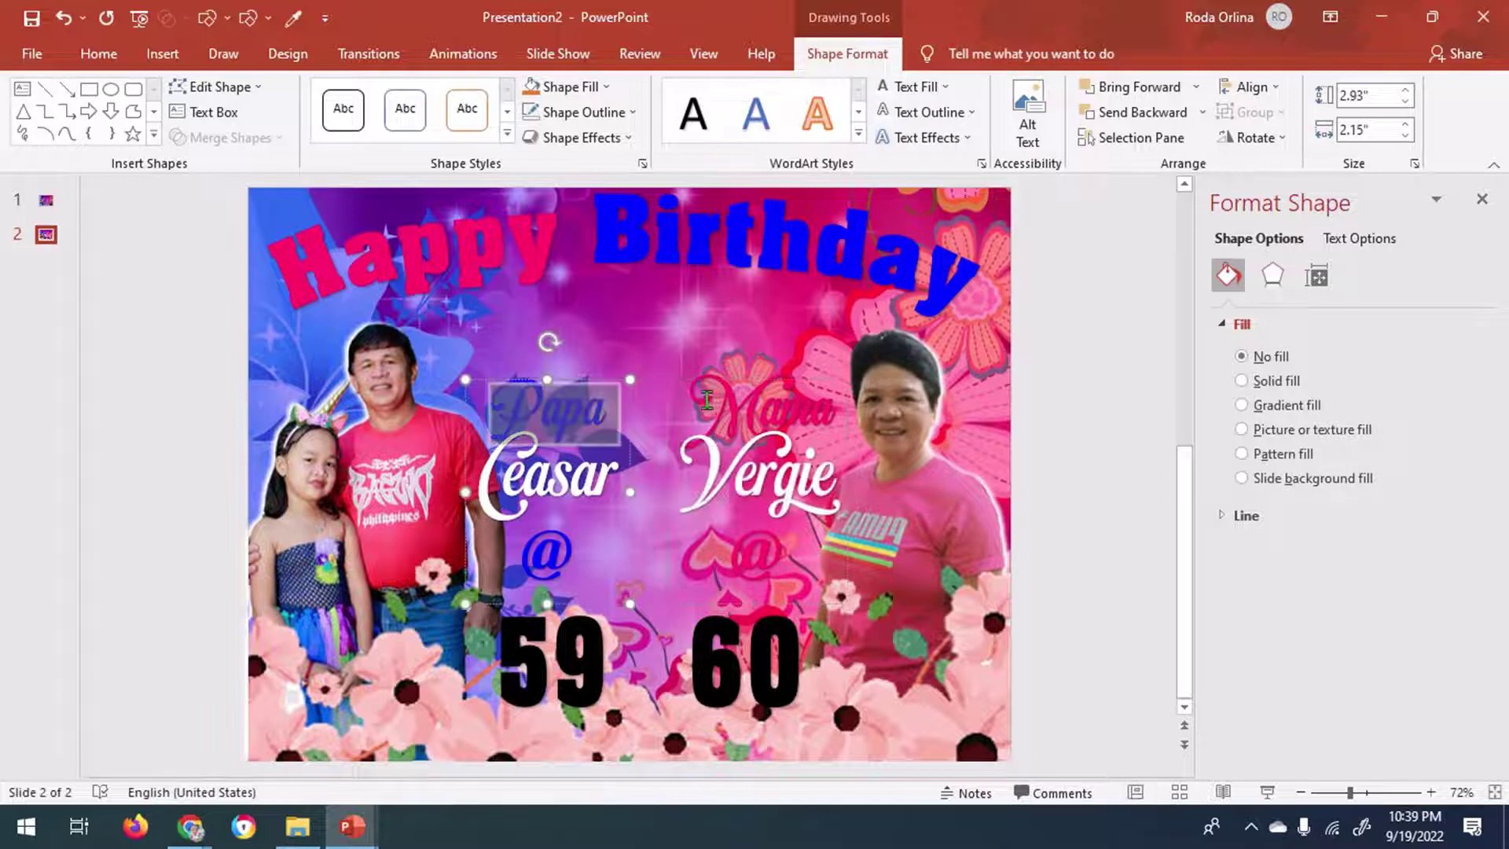
{"action": "left_click", "coordinate": [543, 382]}
{"action": "left_click", "coordinate": [760, 430], "text": "shift"}
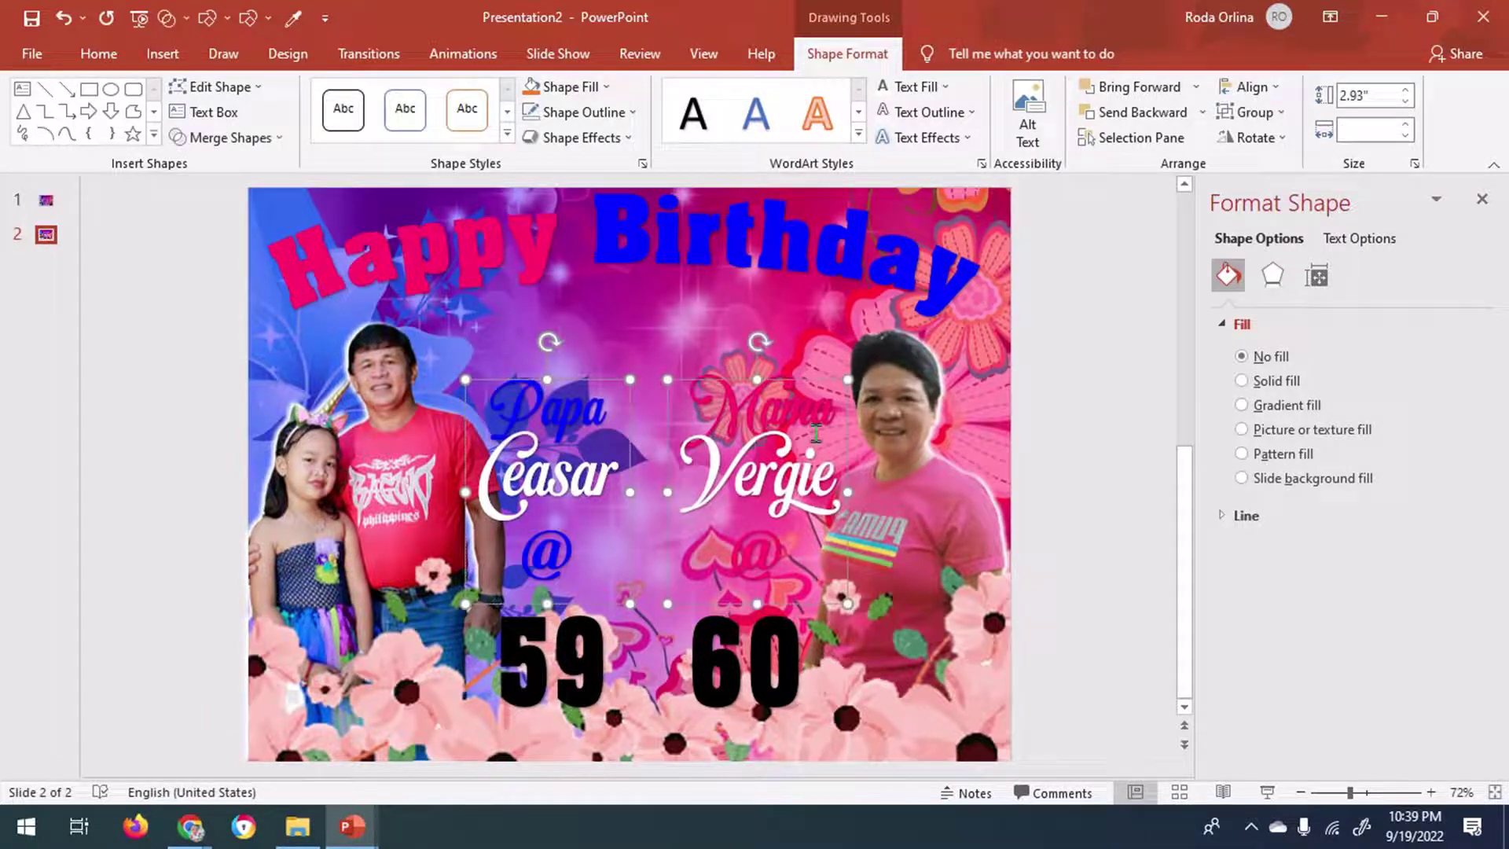
{"action": "left_click", "coordinate": [981, 163]}
{"action": "left_click", "coordinate": [1249, 611]}
{"action": "left_click", "coordinate": [1448, 640]}
{"action": "left_click", "coordinate": [1440, 678]}
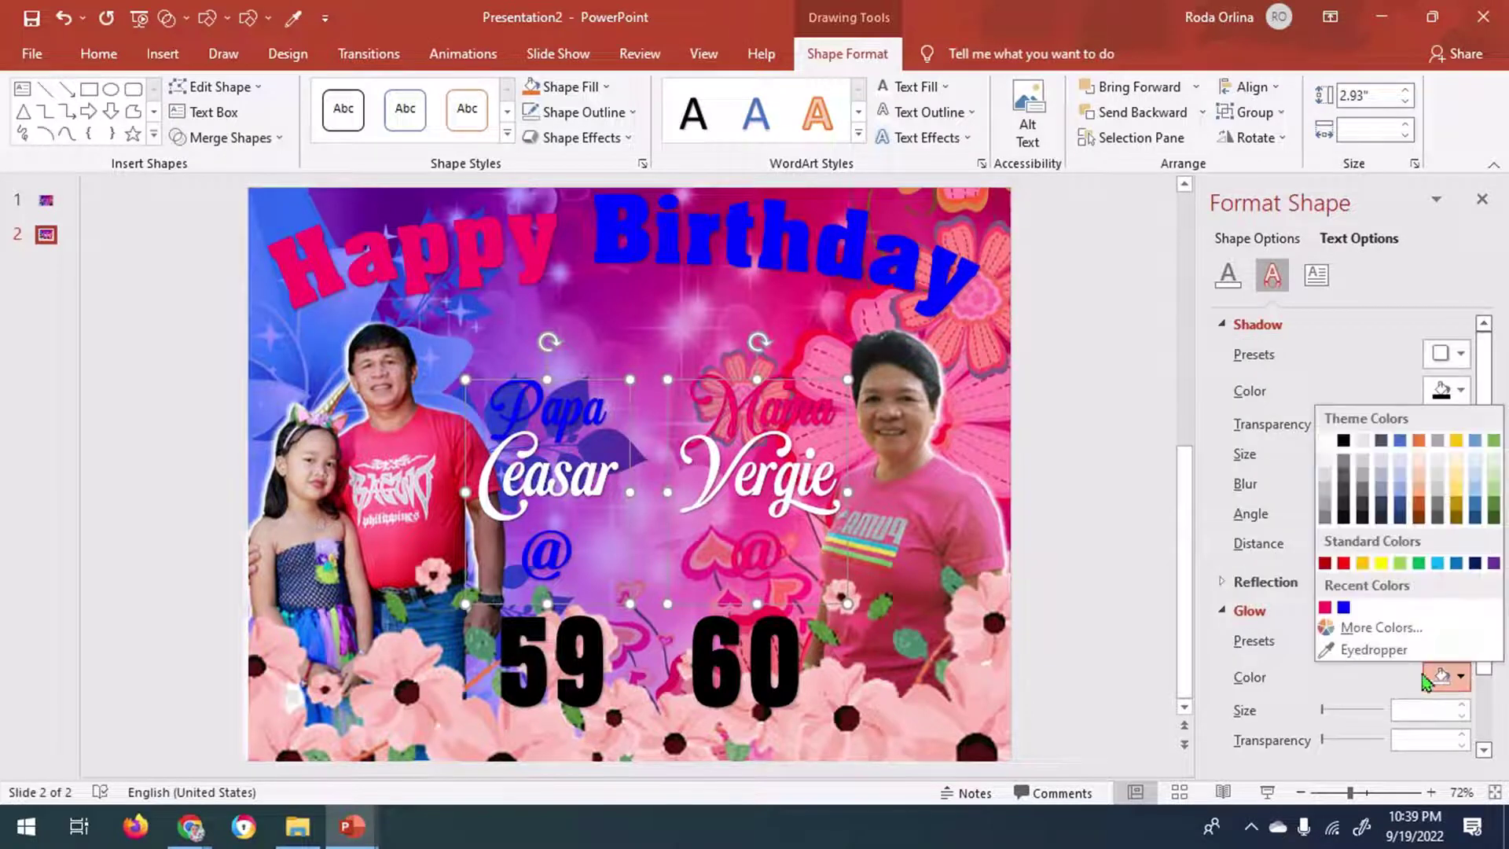
Add a glow to both labels, then make the mother's label glow pink and adjust its size.
{"action": "left_click", "coordinate": [1323, 442]}
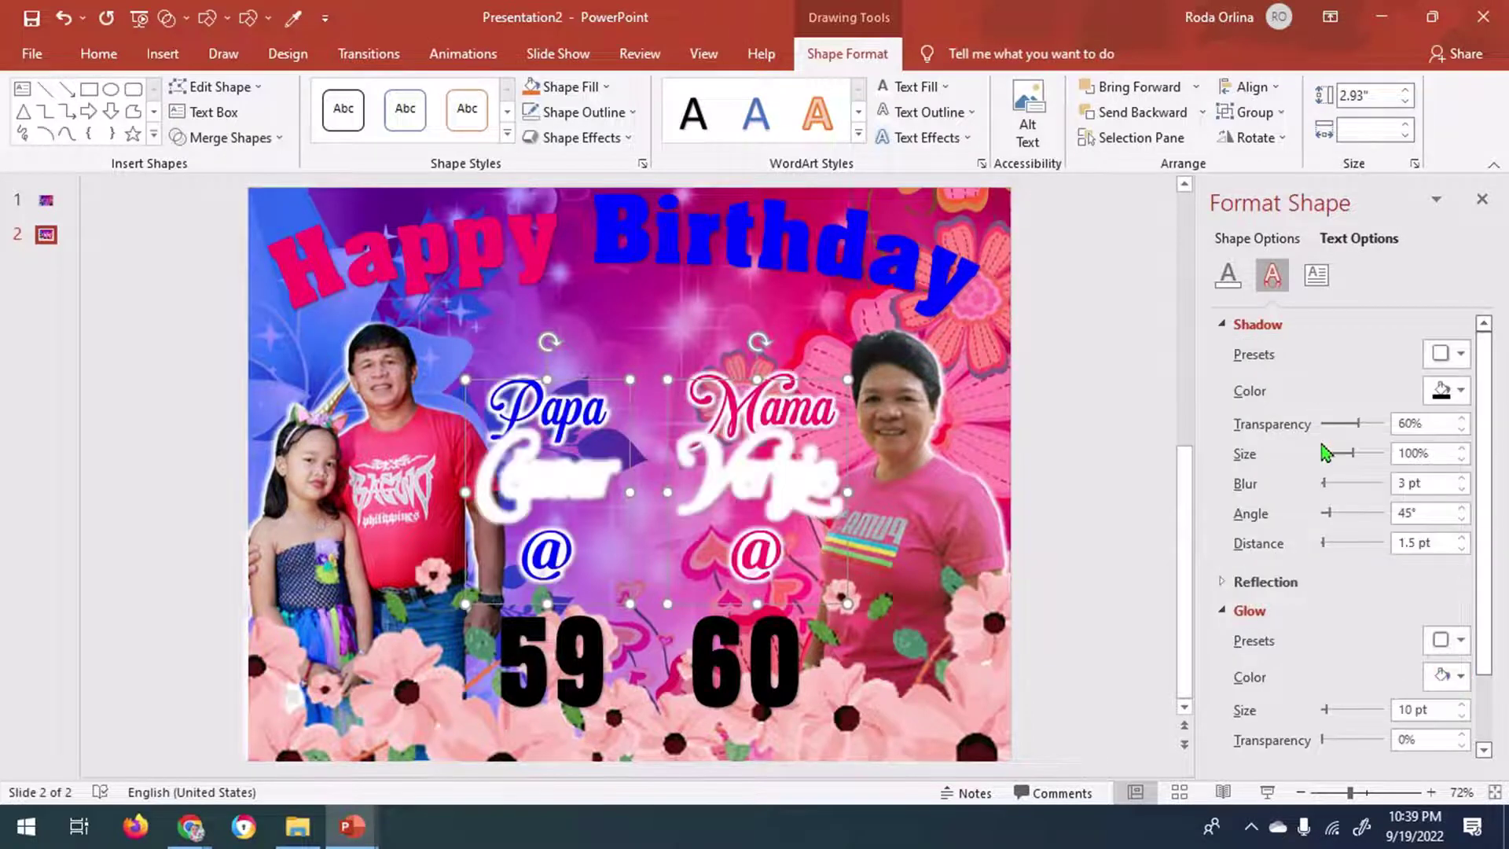
{"action": "left_click", "coordinate": [1462, 717]}
{"action": "left_click", "coordinate": [1462, 717]}
{"action": "left_click", "coordinate": [1462, 717]}
{"action": "left_click", "coordinate": [1461, 716]}
{"action": "left_click", "coordinate": [1450, 678]}
{"action": "left_click", "coordinate": [1325, 605]}
{"action": "left_click", "coordinate": [1461, 705]}
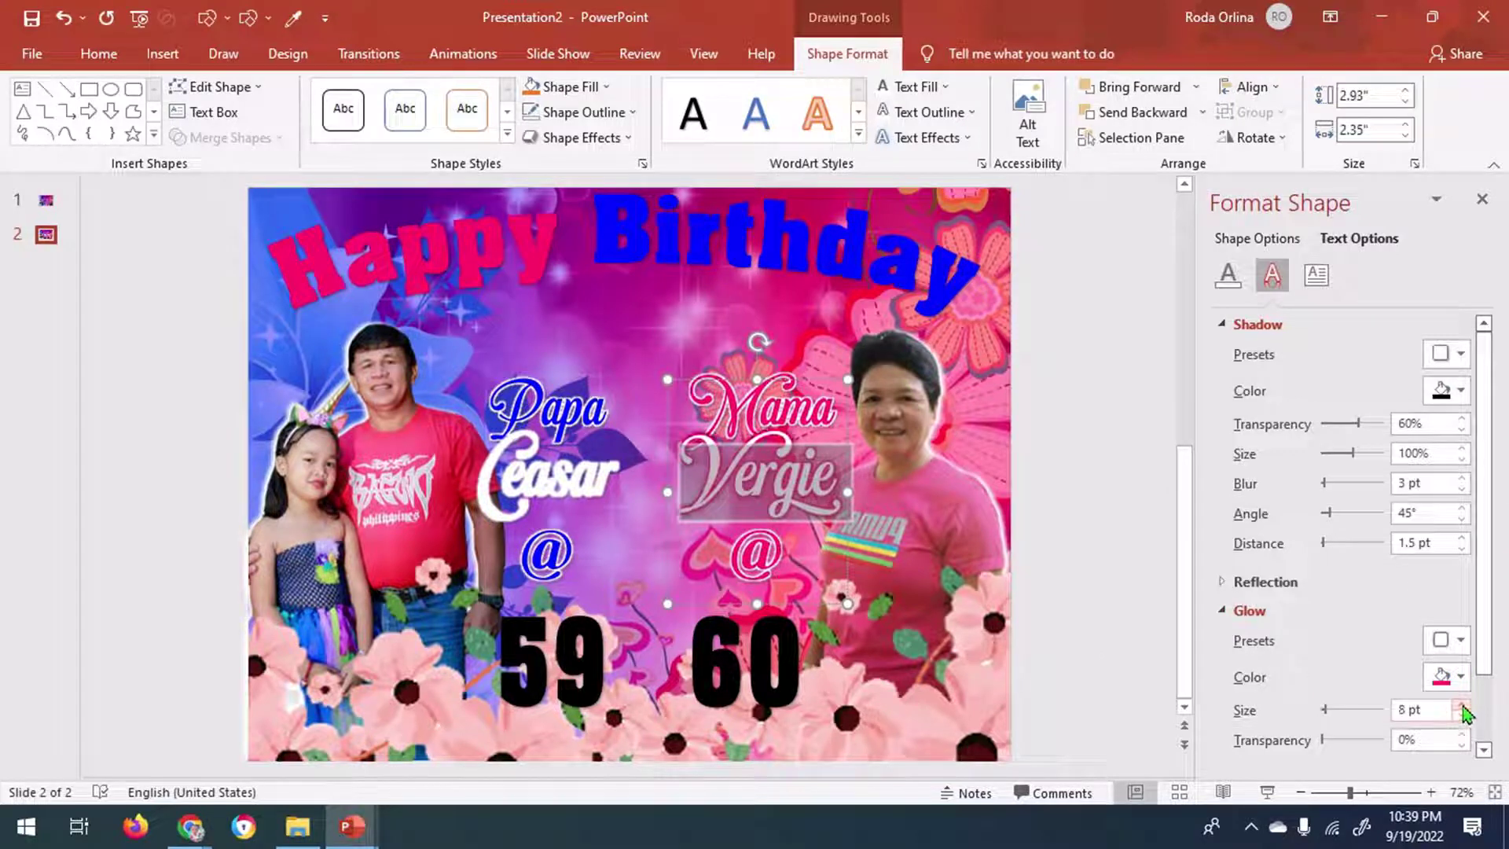
Give the father's label a 9 pt blue glow, then select the age 59.
{"action": "left_click", "coordinate": [572, 489]}
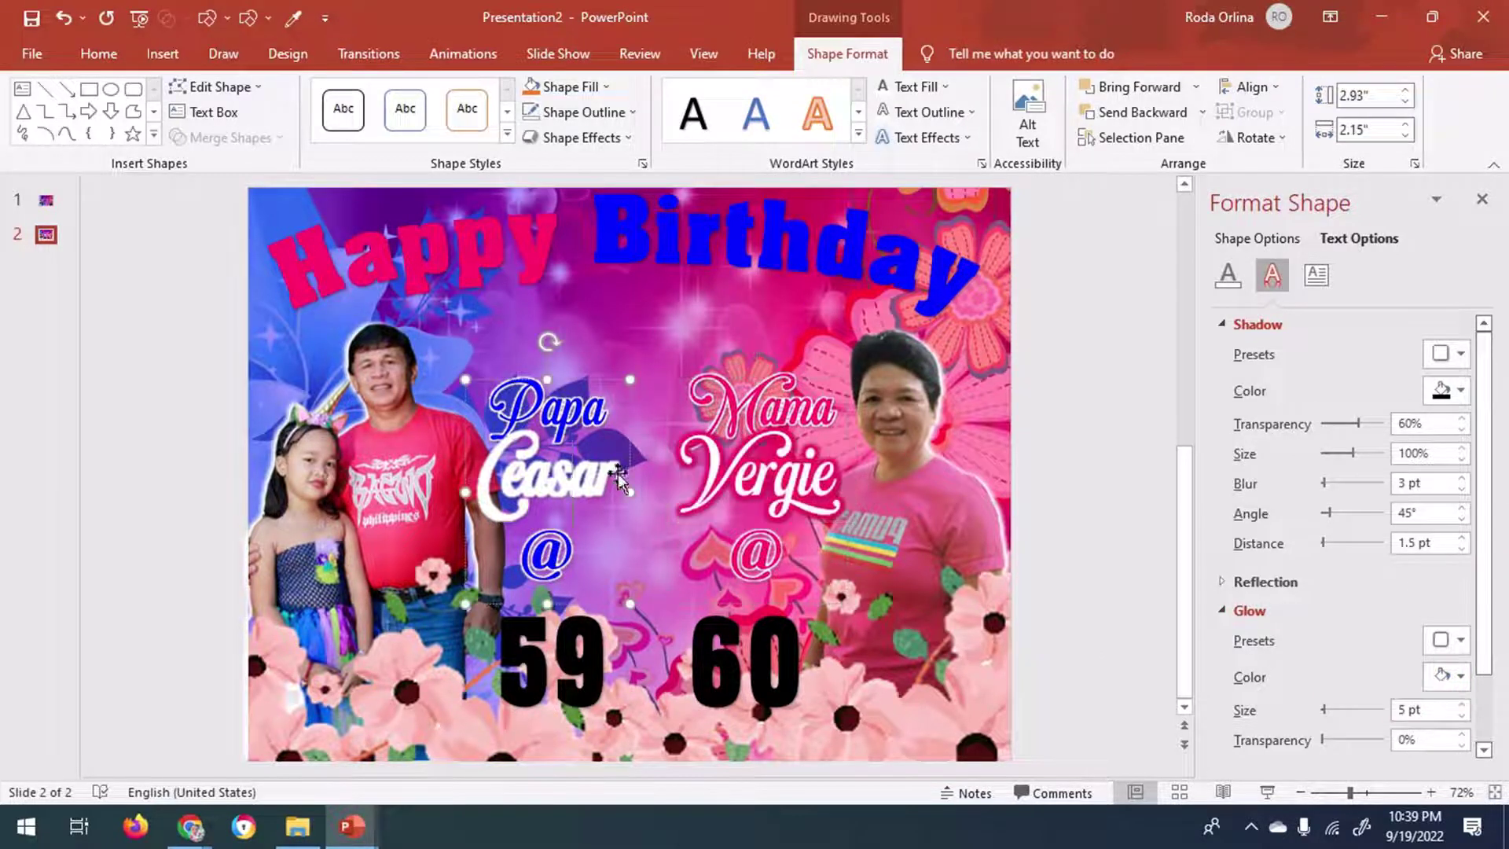
{"action": "left_click", "coordinate": [1450, 678]}
{"action": "left_click", "coordinate": [1341, 609]}
{"action": "left_click", "coordinate": [1461, 705]}
{"action": "left_click", "coordinate": [1462, 705]}
{"action": "left_click", "coordinate": [1462, 705]}
{"action": "left_click", "coordinate": [1462, 705]}
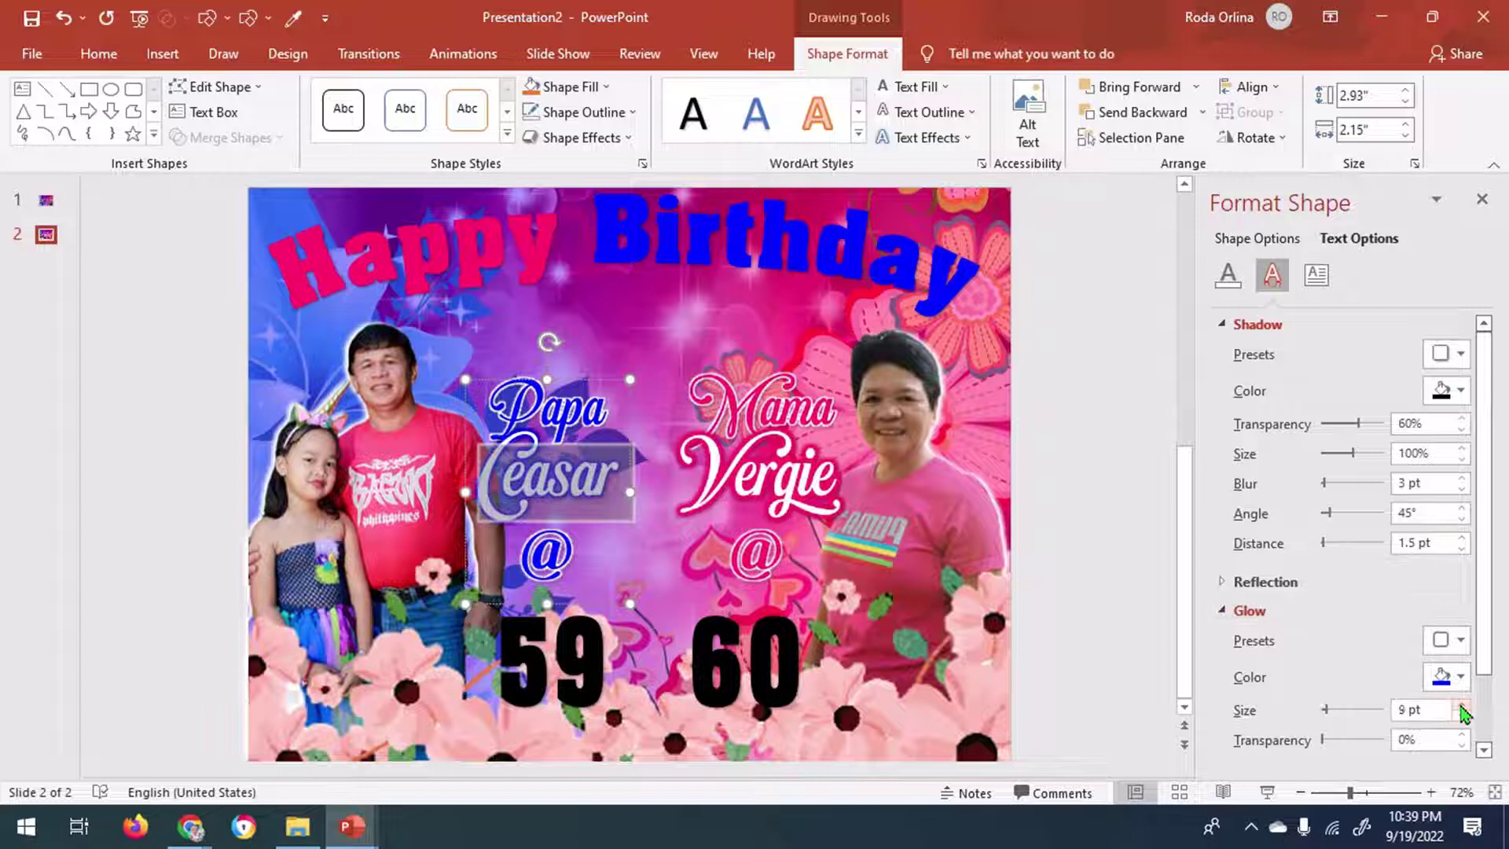
{"action": "left_click", "coordinate": [650, 552]}
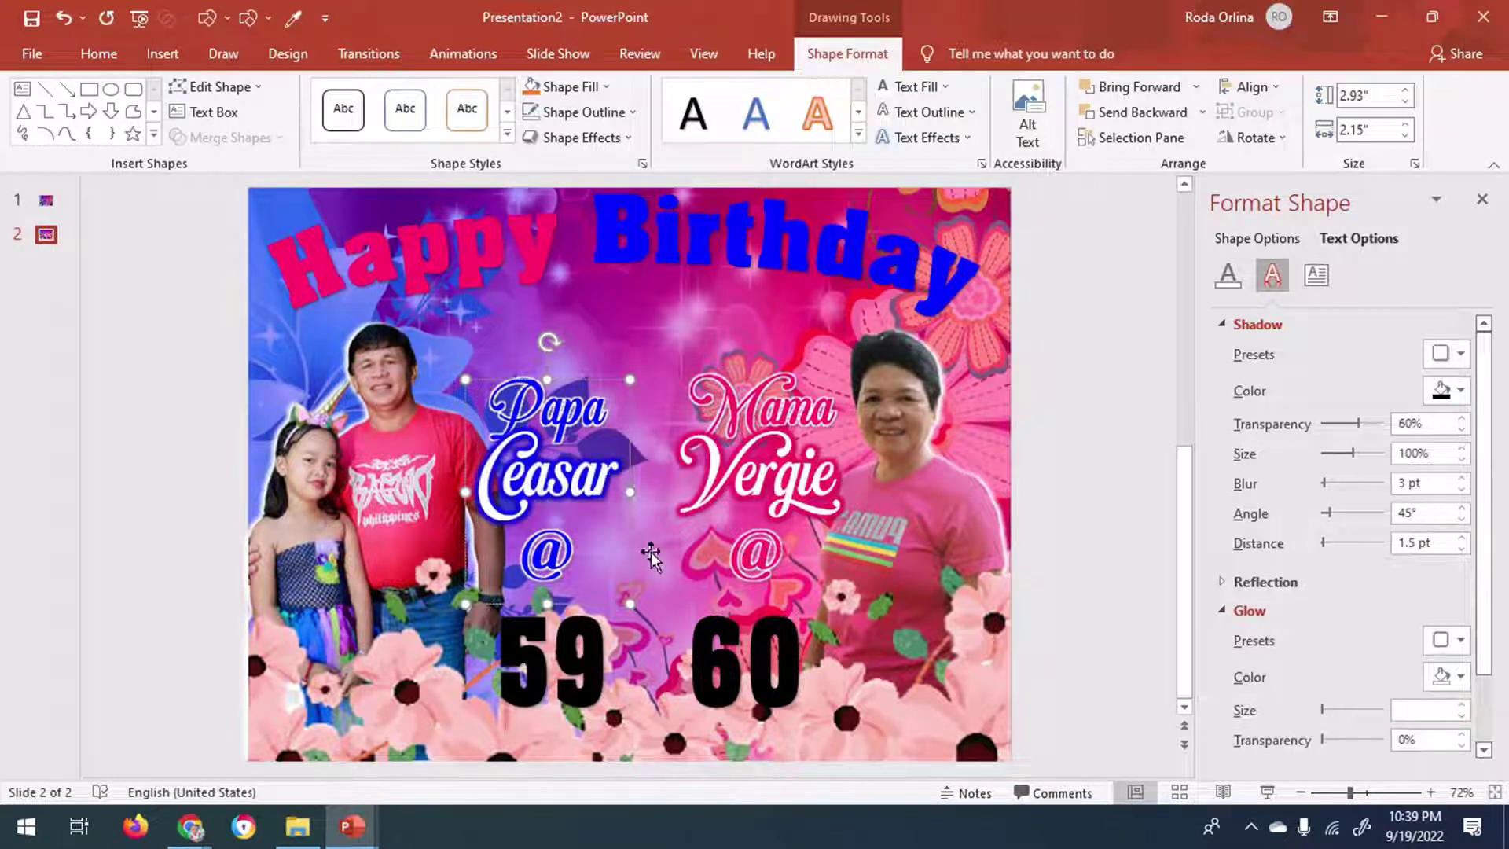
{"action": "left_click", "coordinate": [550, 644]}
{"action": "left_click", "coordinate": [944, 86]}
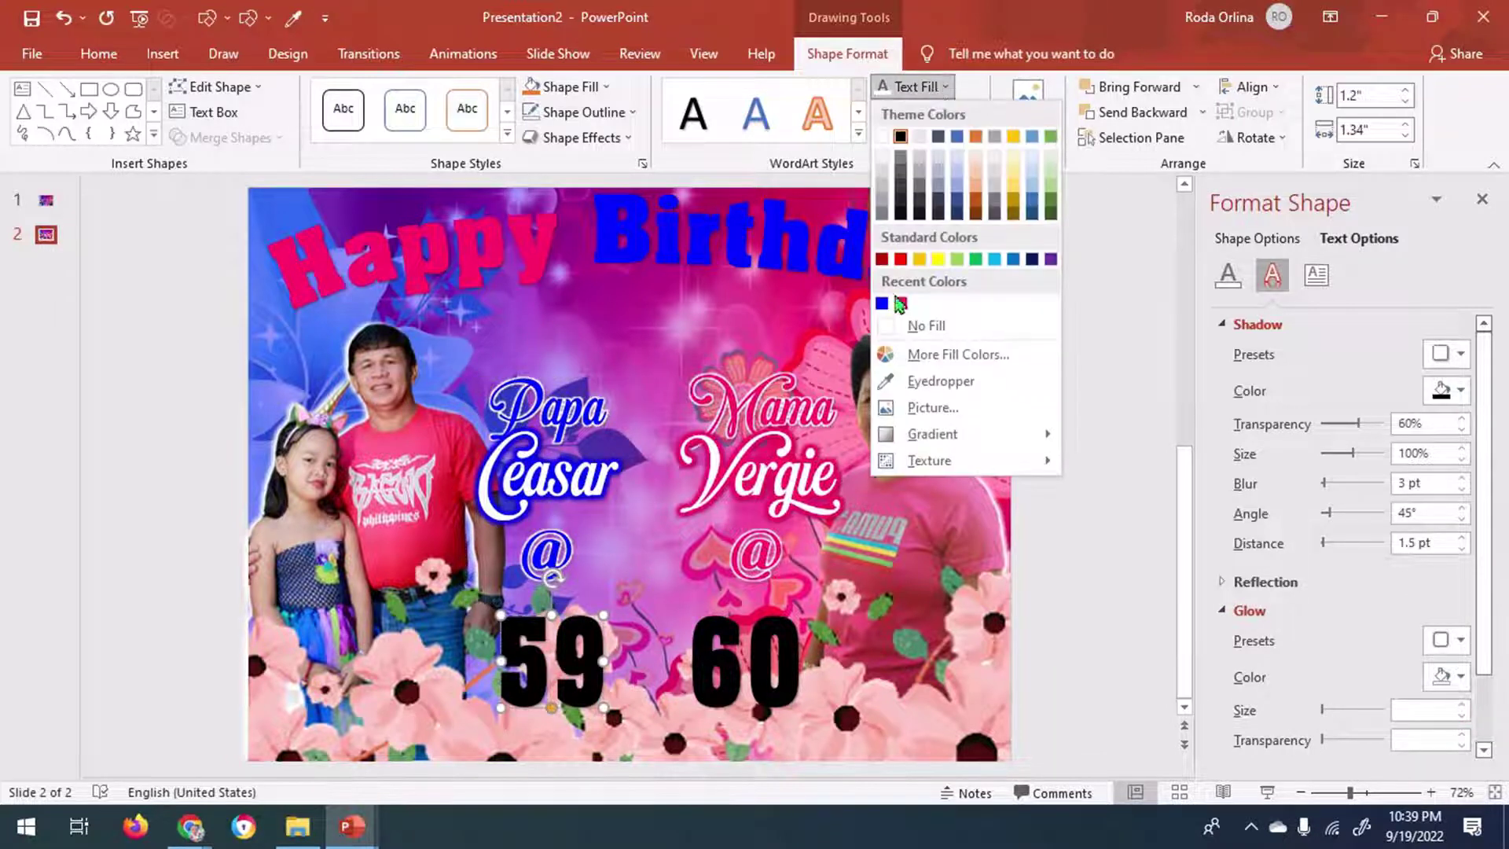
Colour '59' blue with a white outline and set its outline weight.
{"action": "left_click", "coordinate": [881, 303]}
{"action": "left_click", "coordinate": [972, 111]}
{"action": "left_click", "coordinate": [882, 161]}
{"action": "left_click", "coordinate": [972, 111]}
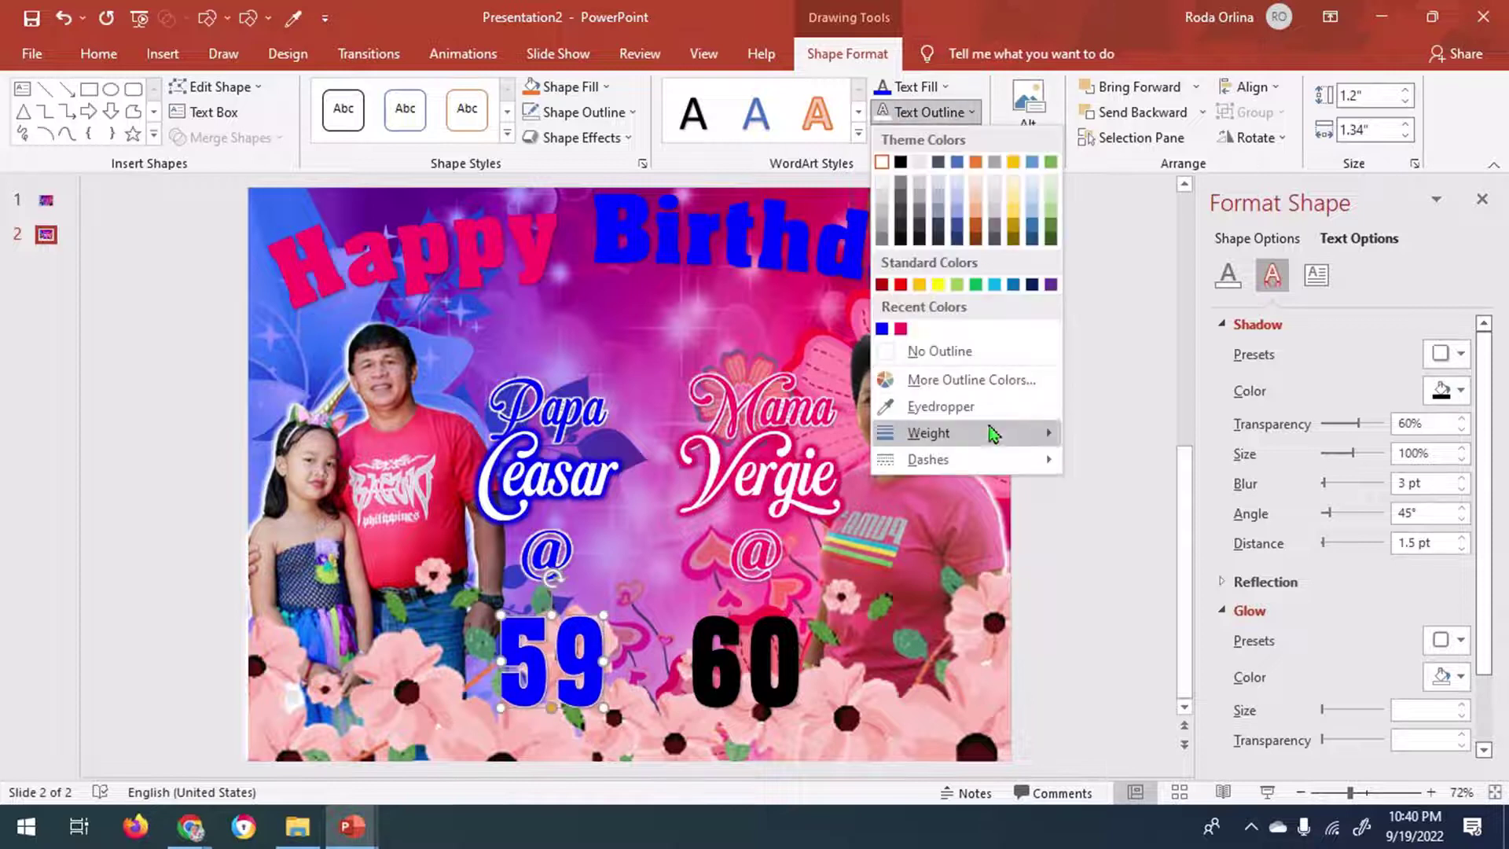
{"action": "left_click", "coordinate": [1171, 562]}
Colour '60' pink and set its outline weight.
{"action": "left_click", "coordinate": [735, 649]}
{"action": "left_click", "coordinate": [944, 86]}
{"action": "left_click", "coordinate": [900, 304]}
{"action": "left_click", "coordinate": [972, 111]}
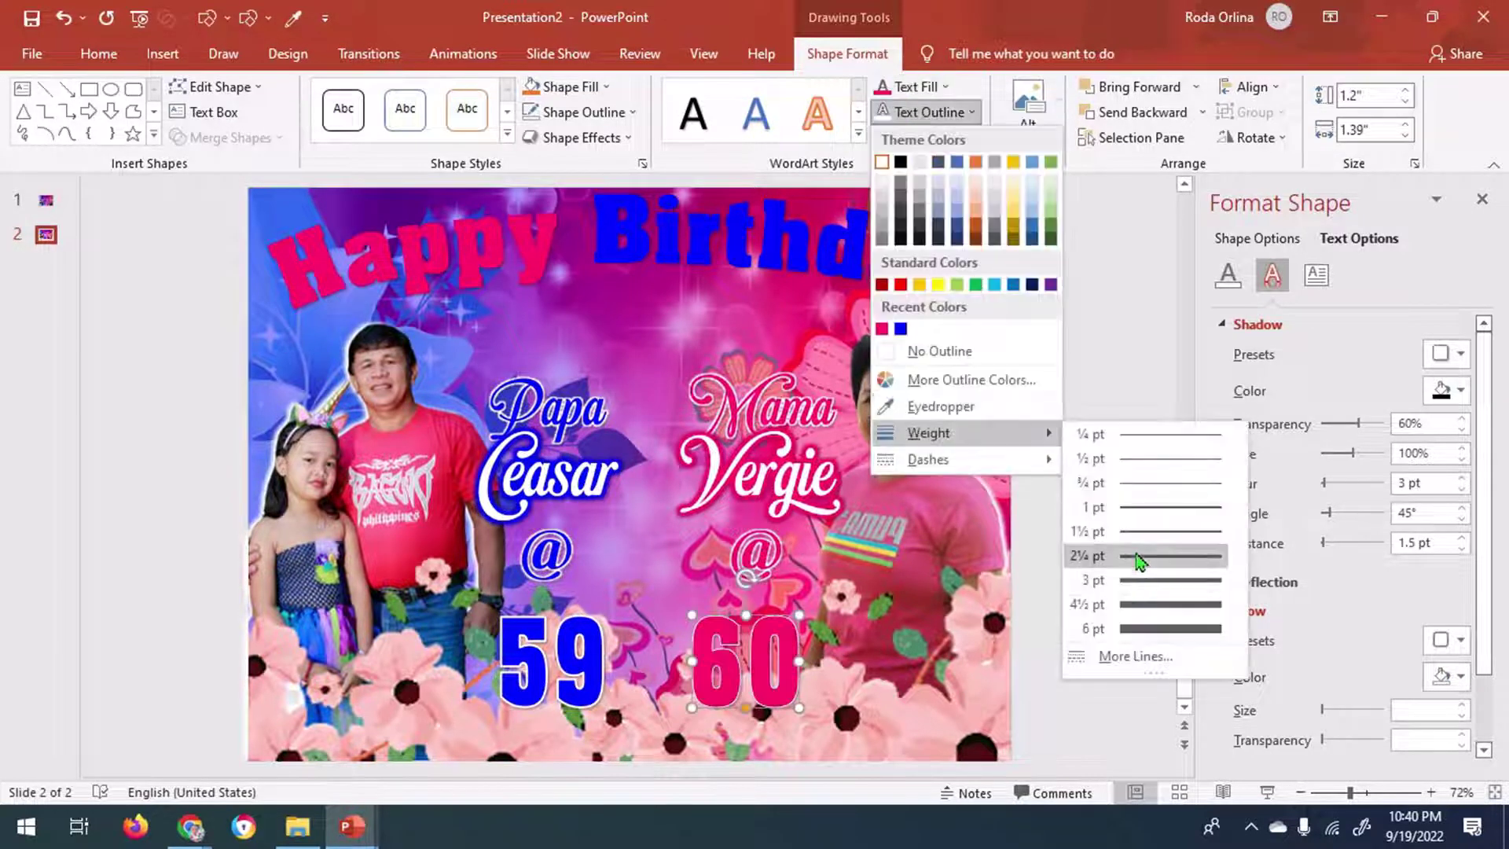
{"action": "left_click", "coordinate": [1155, 561]}
Add a drop shadow at a 0° angle to both ages.
{"action": "left_click", "coordinate": [552, 649]}
{"action": "left_click", "coordinate": [642, 164]}
{"action": "left_click", "coordinate": [1273, 275]}
{"action": "left_click", "coordinate": [1446, 390]}
{"action": "left_click", "coordinate": [1328, 449]}
{"action": "left_click_drag", "start_coordinate": [1330, 513], "coordinate": [1298, 529]}
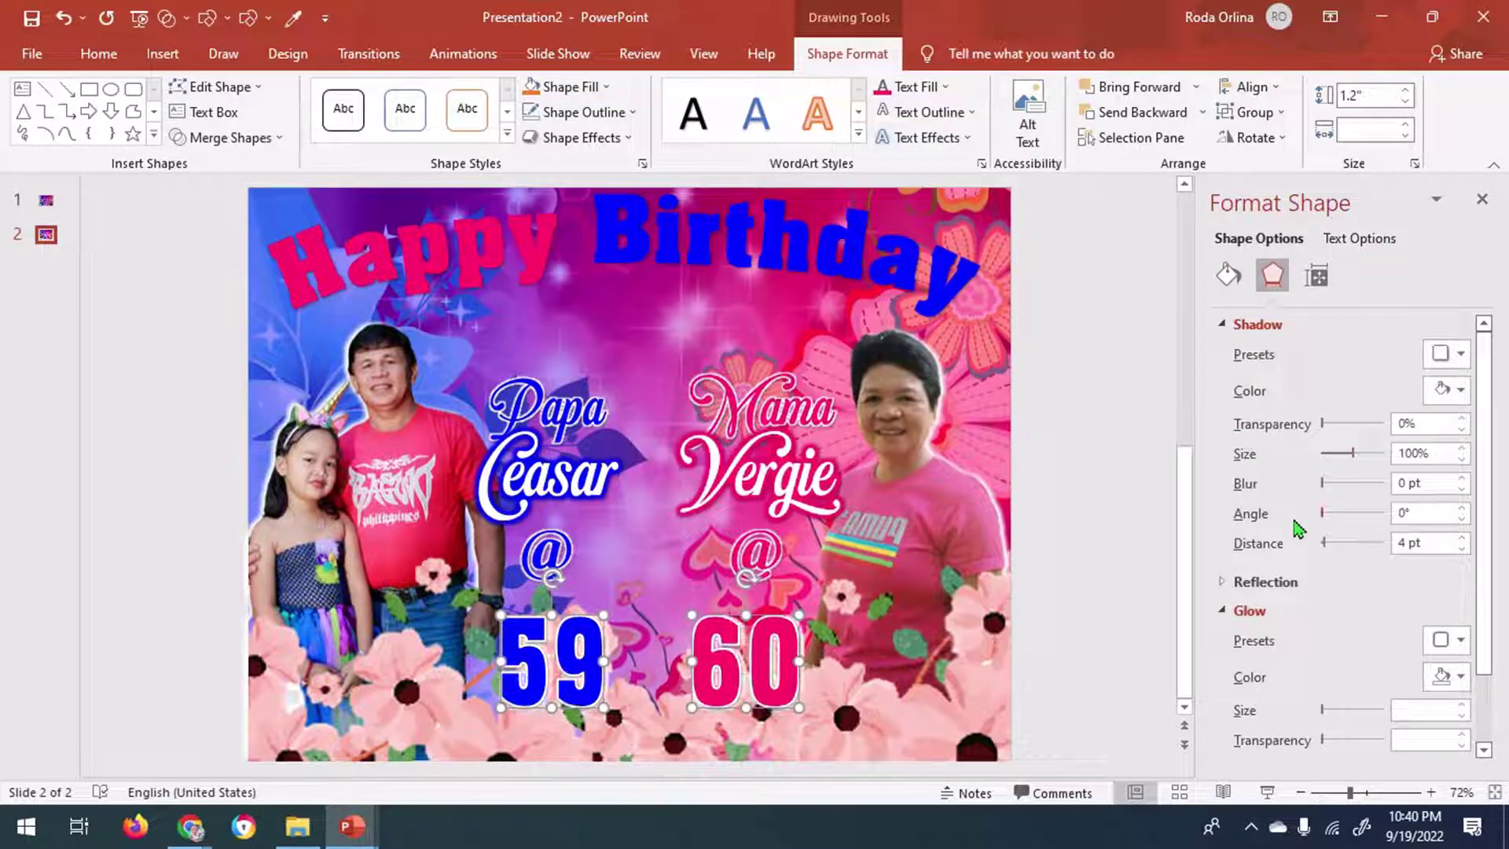
{"action": "left_click", "coordinate": [707, 702]}
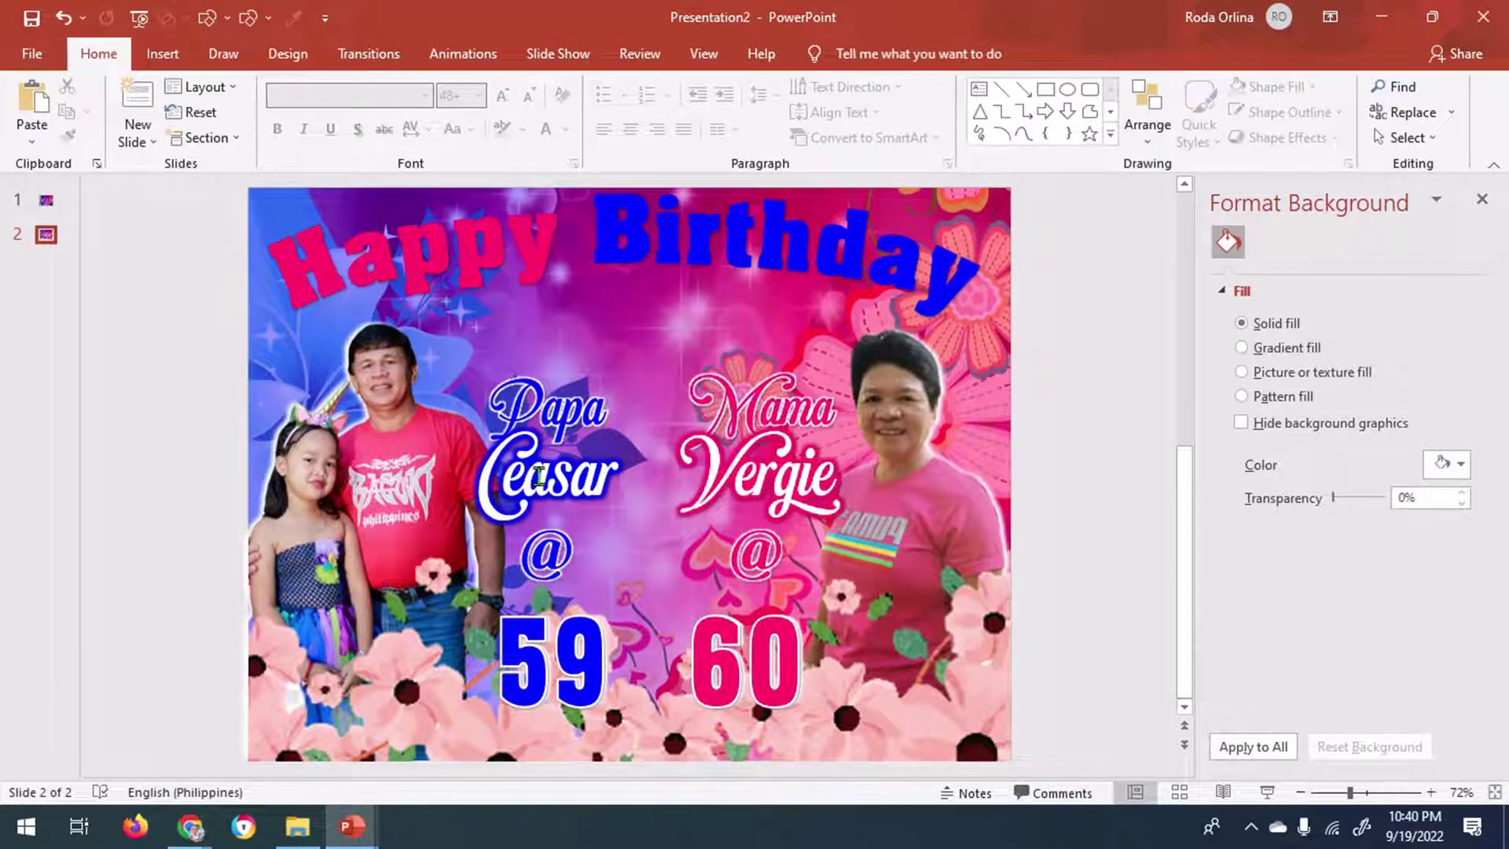
Insert a WordArt '&' and apply a Transform warp to it.
{"action": "left_click", "coordinate": [162, 53]}
{"action": "left_click", "coordinate": [1116, 117]}
{"action": "left_click", "coordinate": [1128, 195]}
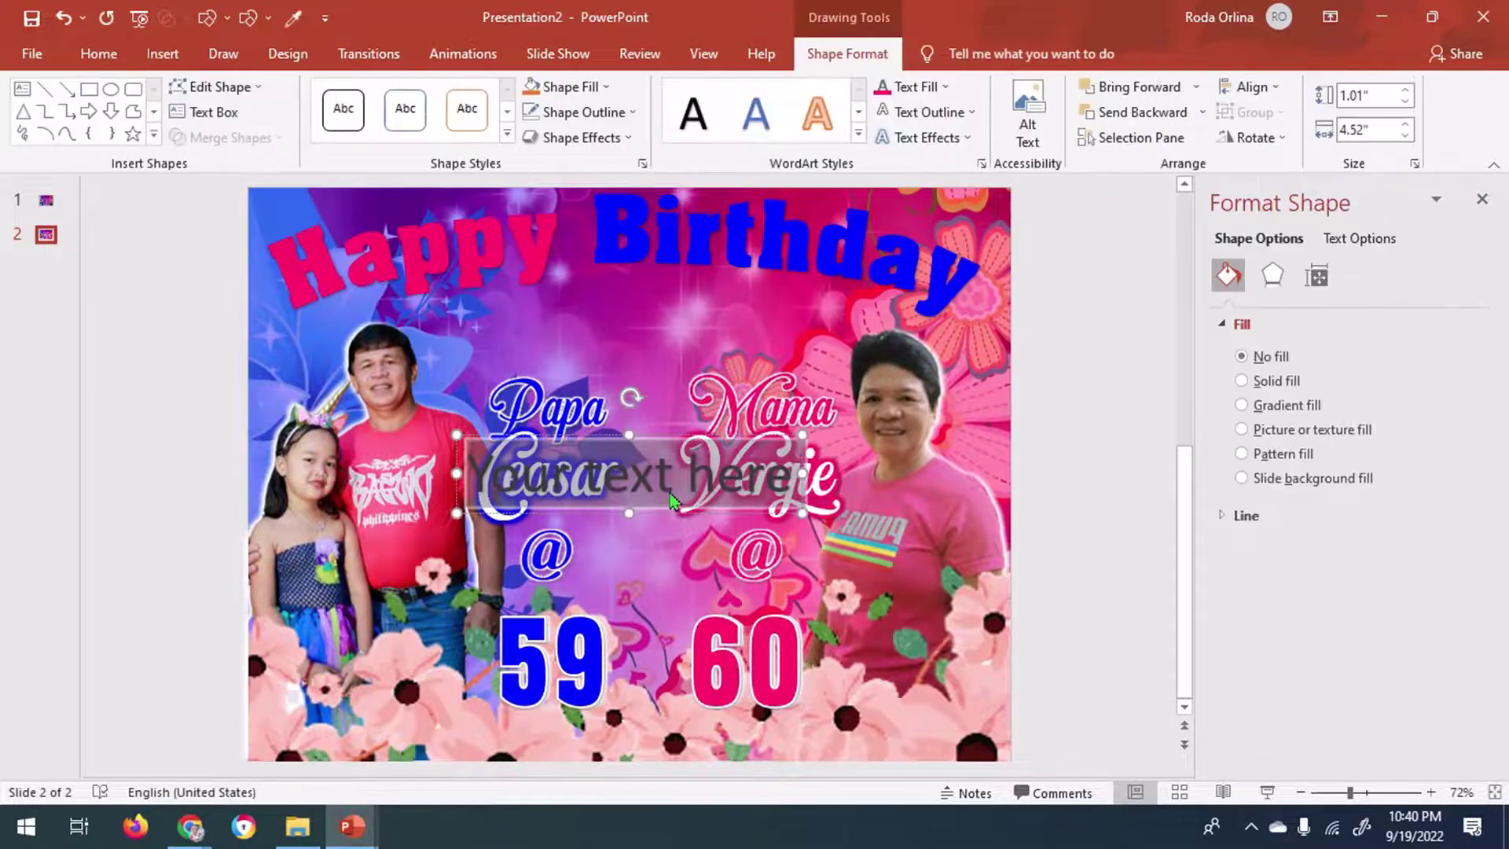
{"action": "type", "text": "&"}
{"action": "left_click", "coordinate": [920, 137]}
{"action": "left_click", "coordinate": [1088, 449]}
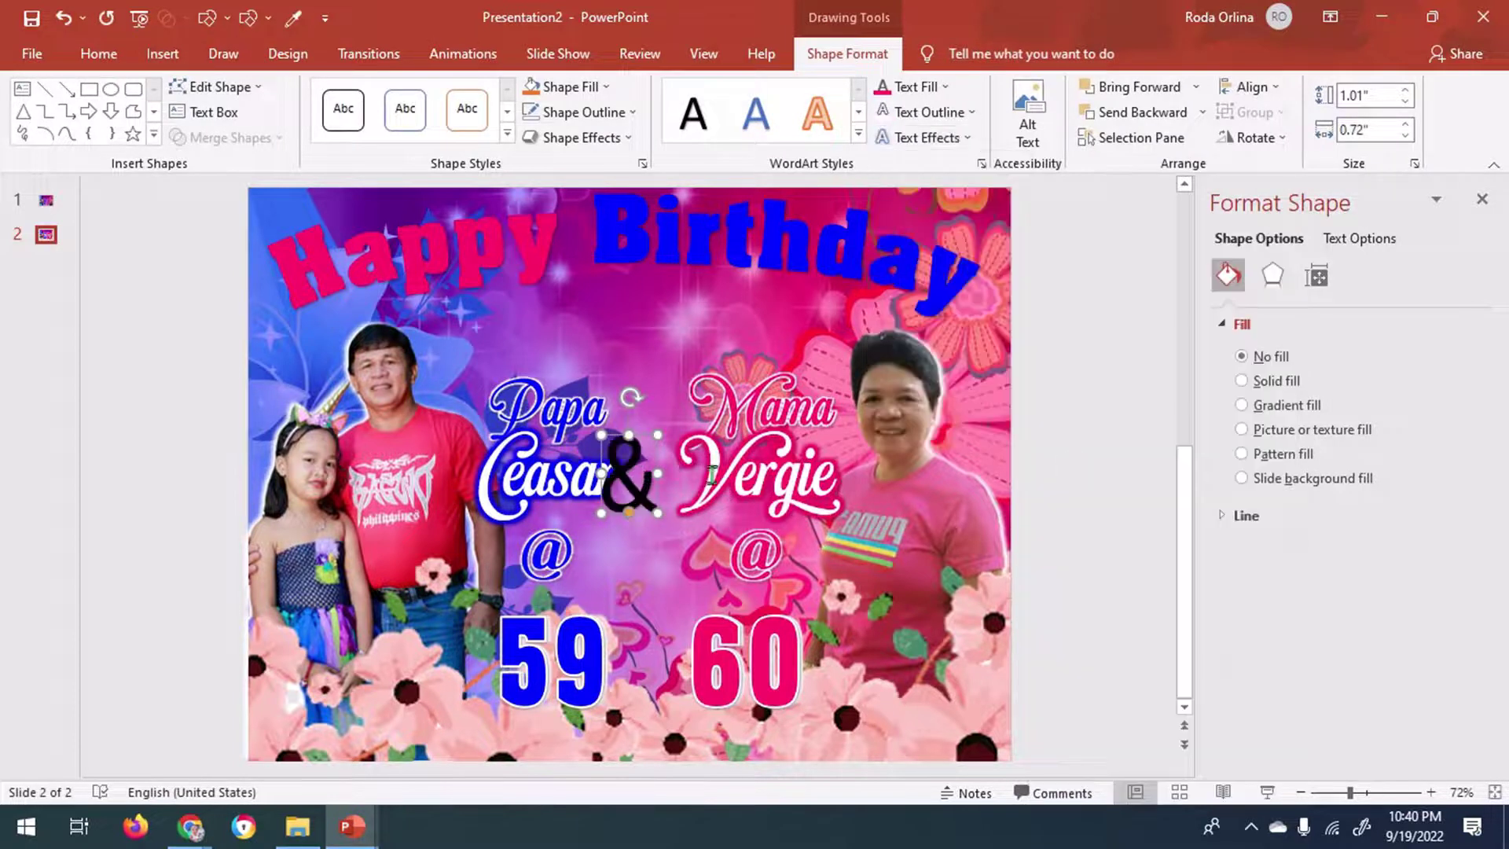
{"action": "left_click", "coordinate": [99, 54]}
{"action": "left_click", "coordinate": [425, 95]}
{"action": "key", "text": "Escape"}
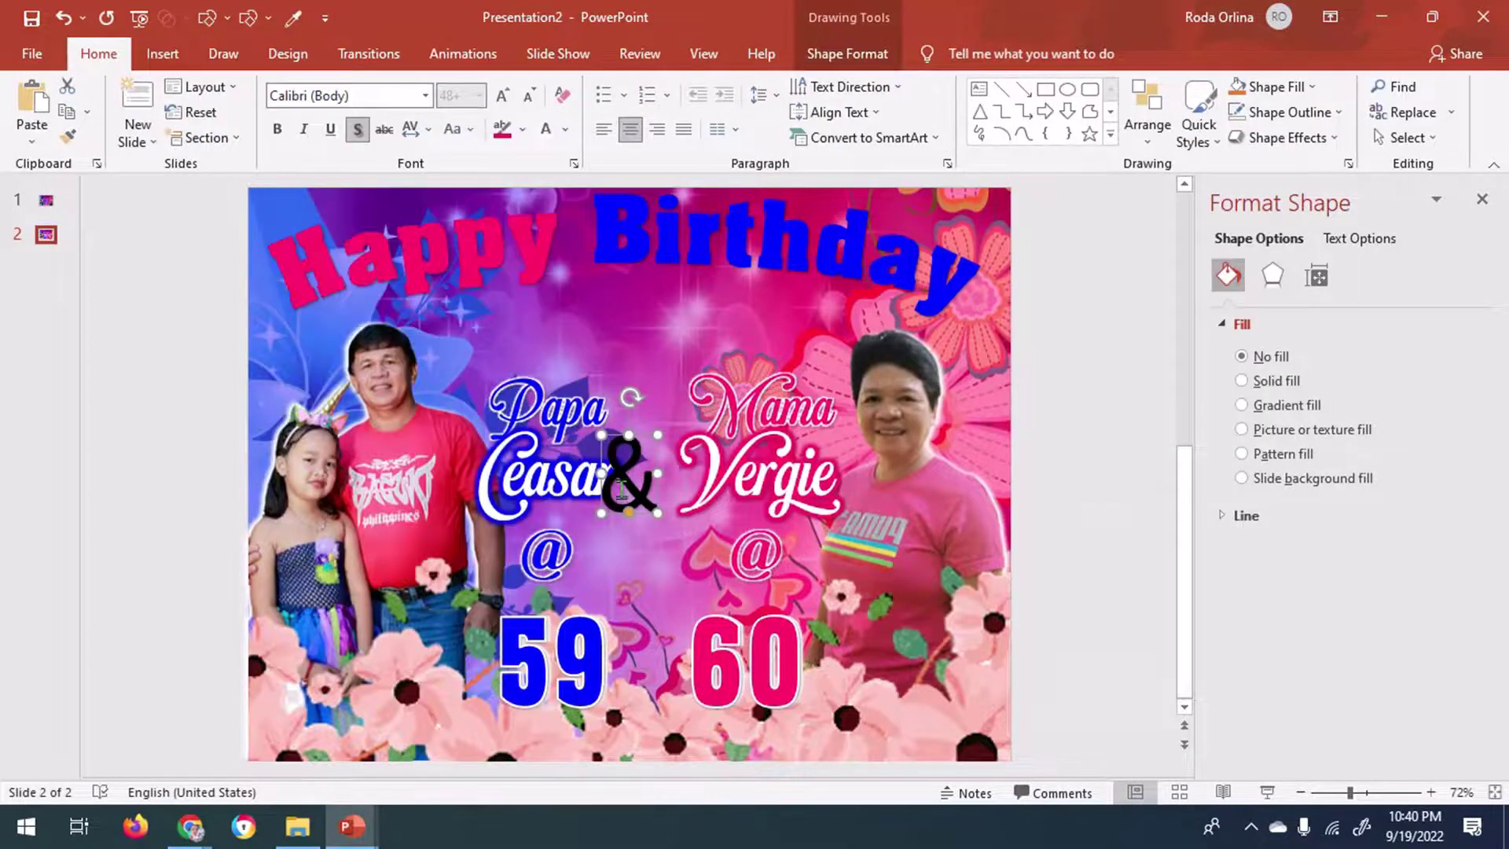
Move the ampersand between the two @ signs and fill it with an opaque blue-pink gradient.
{"action": "left_click_drag", "start_coordinate": [665, 513], "coordinate": [683, 596]}
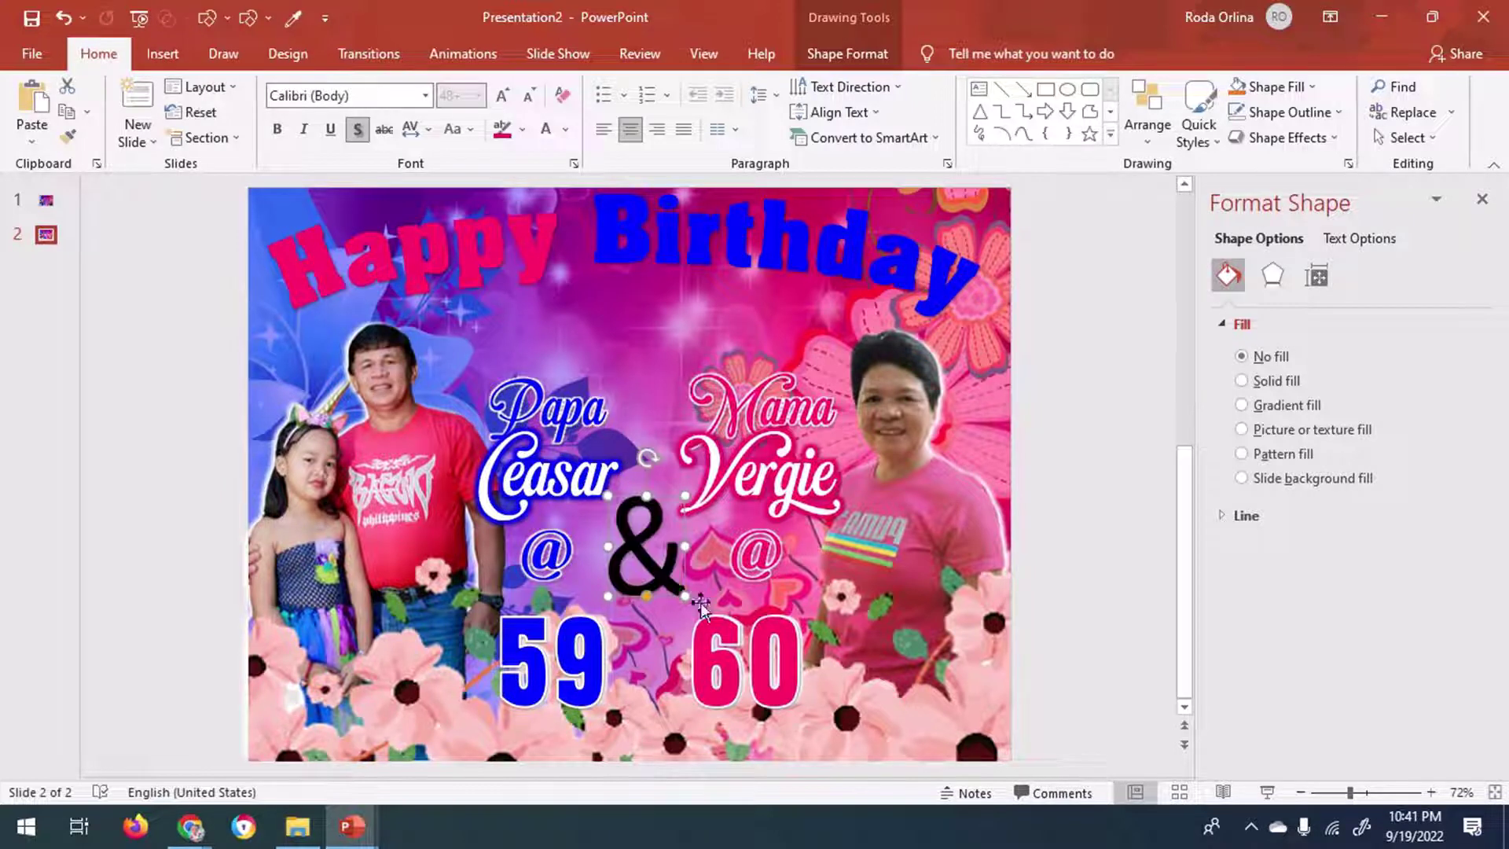
{"action": "left_click", "coordinate": [847, 53]}
{"action": "left_click", "coordinate": [1358, 238]}
{"action": "left_click", "coordinate": [1254, 404]}
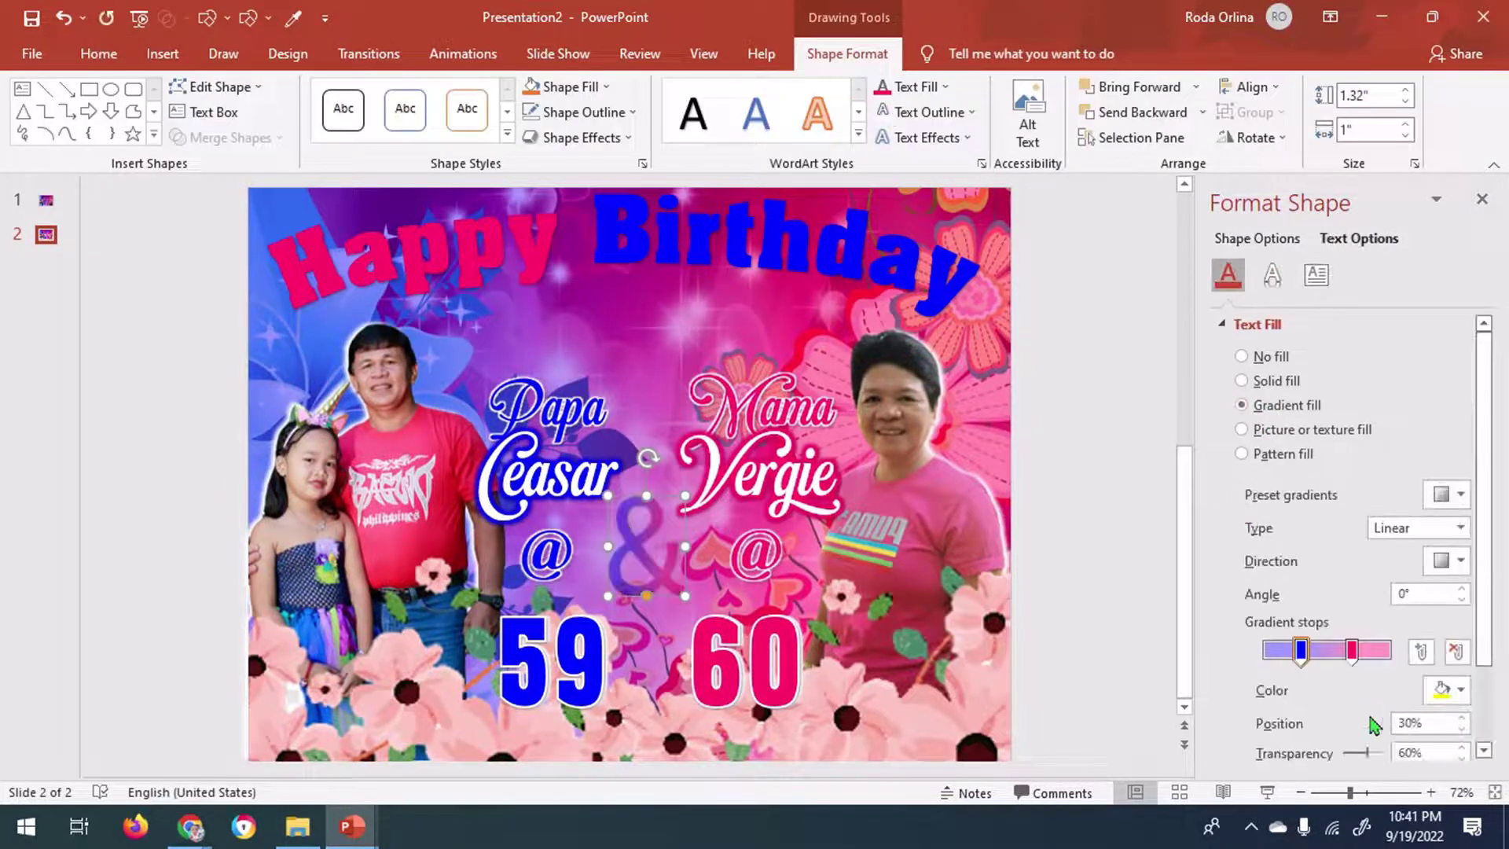
{"action": "left_click", "coordinate": [1351, 649]}
{"action": "left_click_drag", "start_coordinate": [1322, 774], "coordinate": [1307, 773]}
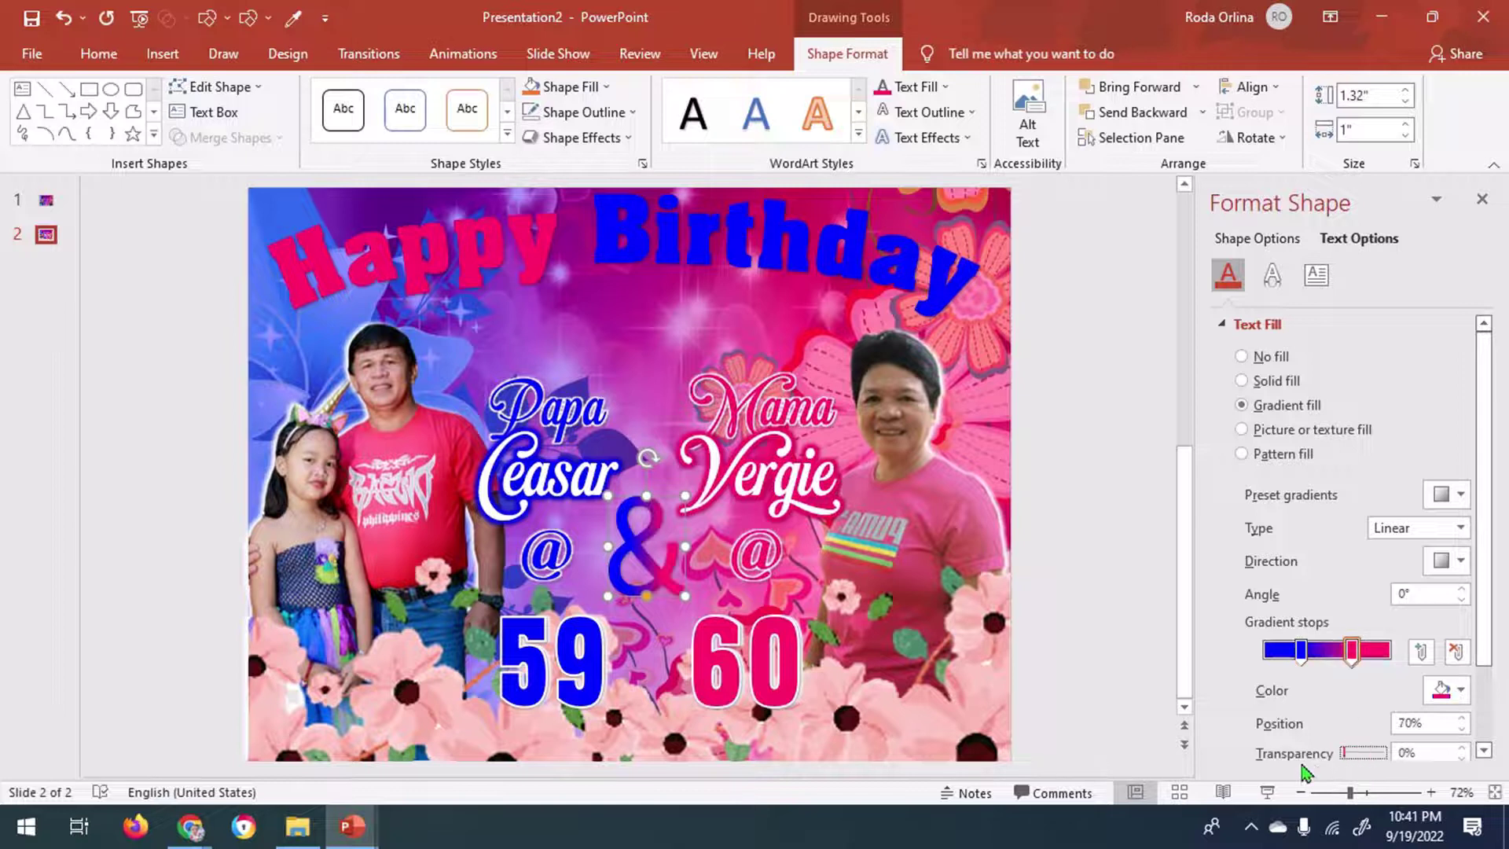
{"action": "left_click_drag", "start_coordinate": [1351, 650], "coordinate": [1334, 650]}
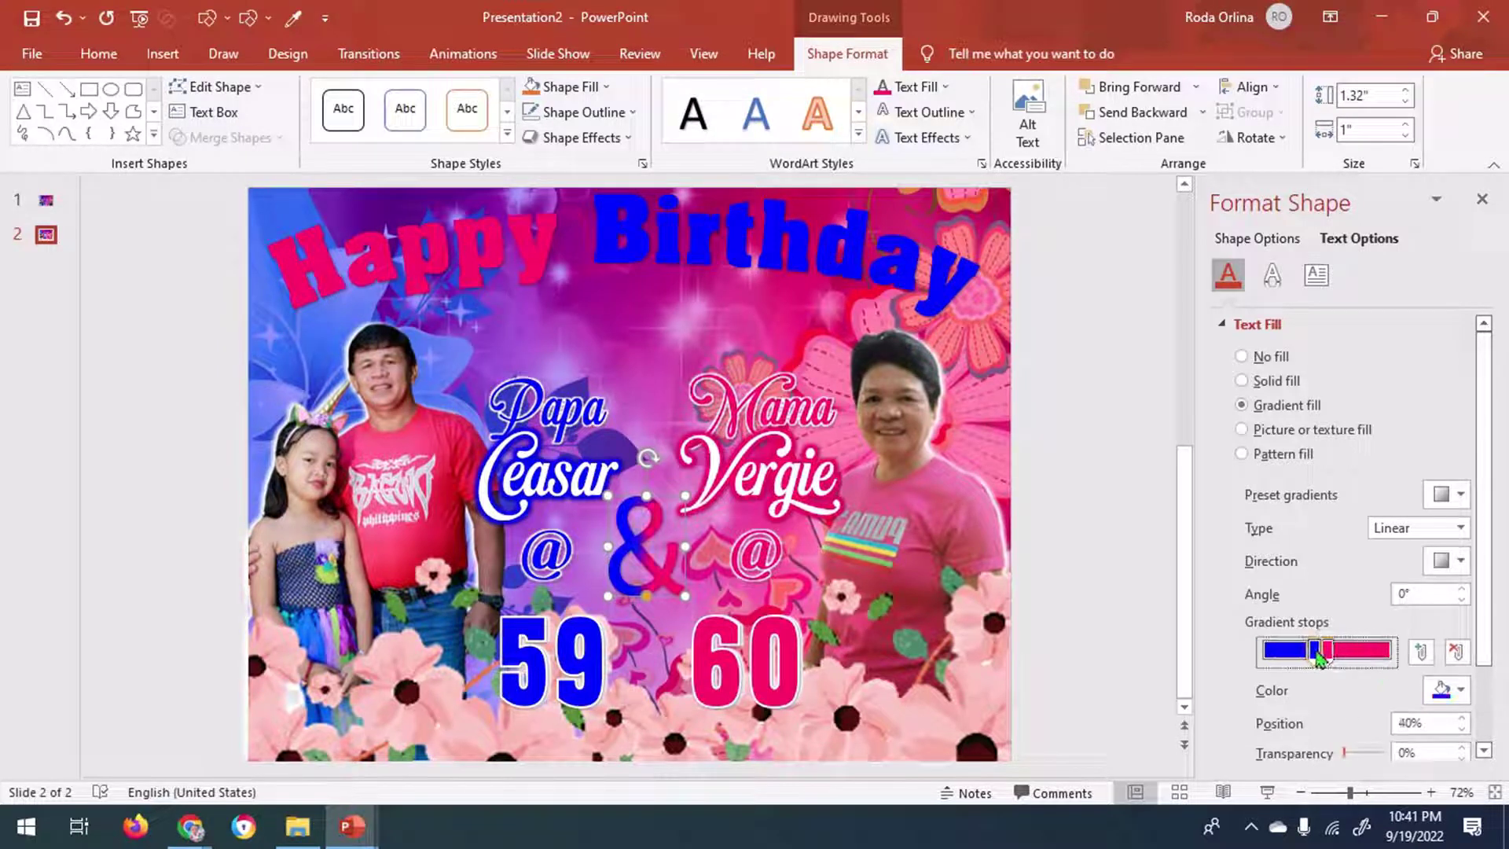
Give the ampersand a shadow with its angle set to 90°.
{"action": "left_click", "coordinate": [642, 164]}
{"action": "left_click", "coordinate": [1273, 275]}
{"action": "left_click", "coordinate": [1460, 391]}
{"action": "left_click", "coordinate": [1309, 511]}
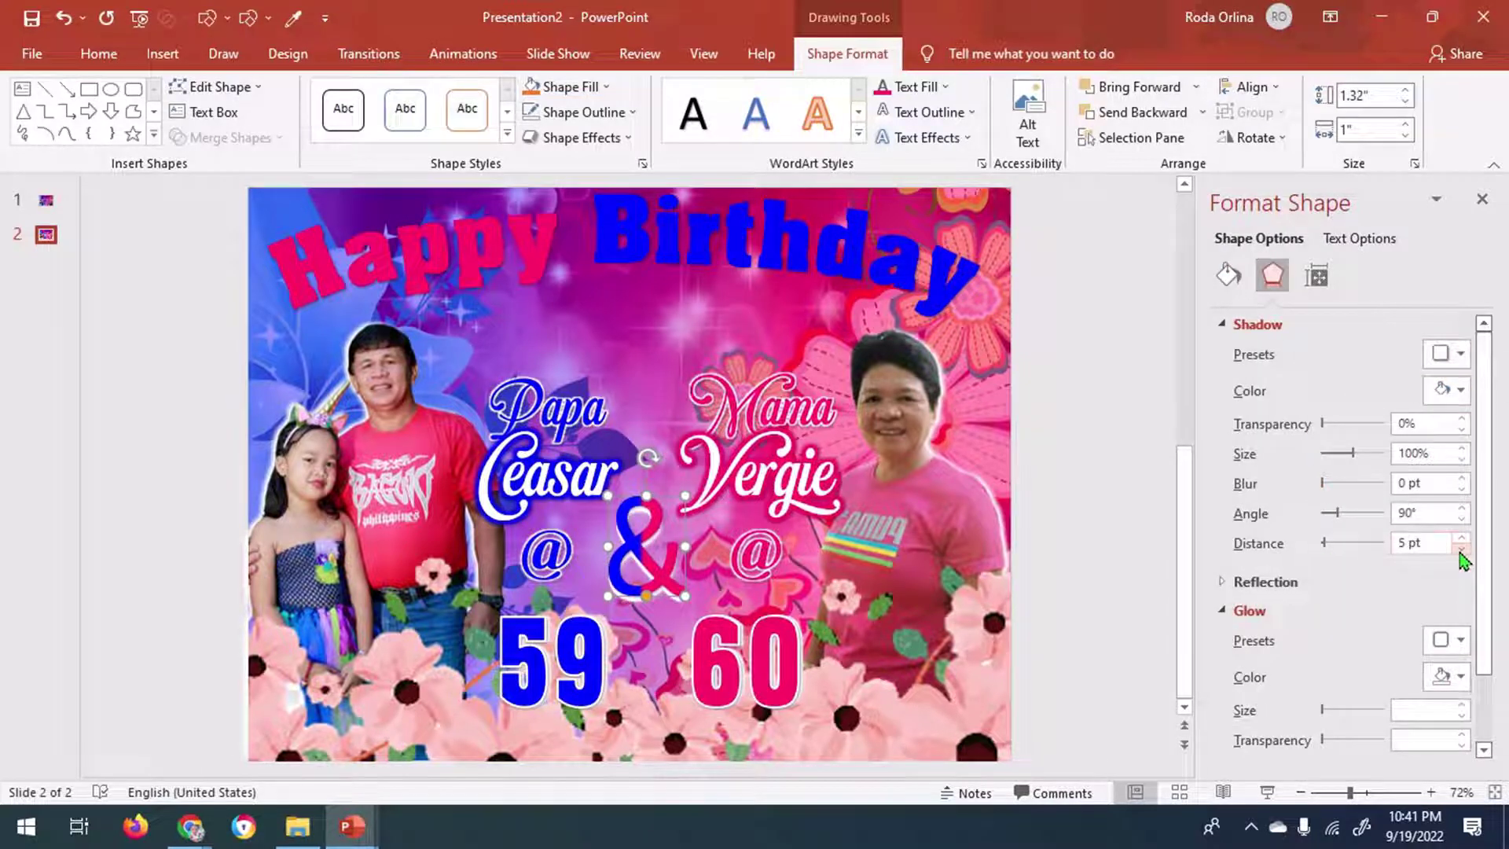
{"action": "left_click_drag", "start_coordinate": [1336, 513], "coordinate": [1310, 523]}
{"action": "triple_click", "coordinate": [1423, 513]}
{"action": "type", "text": "90"}
Add a shadow with 0 pt blur to the Happy Birthday title.
{"action": "left_click", "coordinate": [633, 257]}
{"action": "left_click", "coordinate": [1453, 390]}
{"action": "left_click", "coordinate": [1330, 447]}
{"action": "left_click_drag", "start_coordinate": [1328, 486], "coordinate": [1280, 495]}
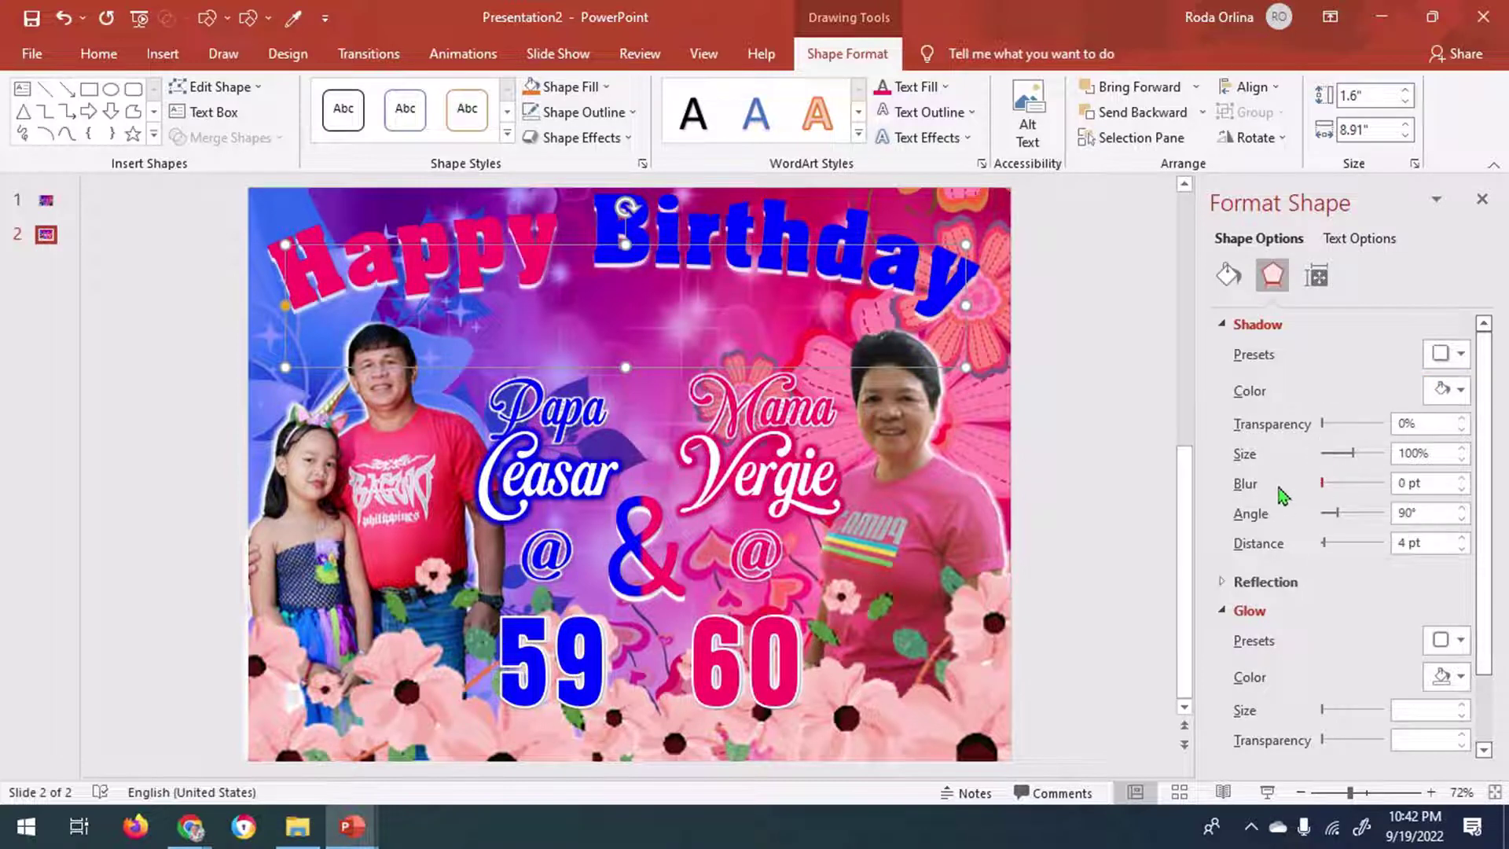
Change the Text Outline of the Happy Birthday title.
{"action": "left_click", "coordinate": [1463, 539]}
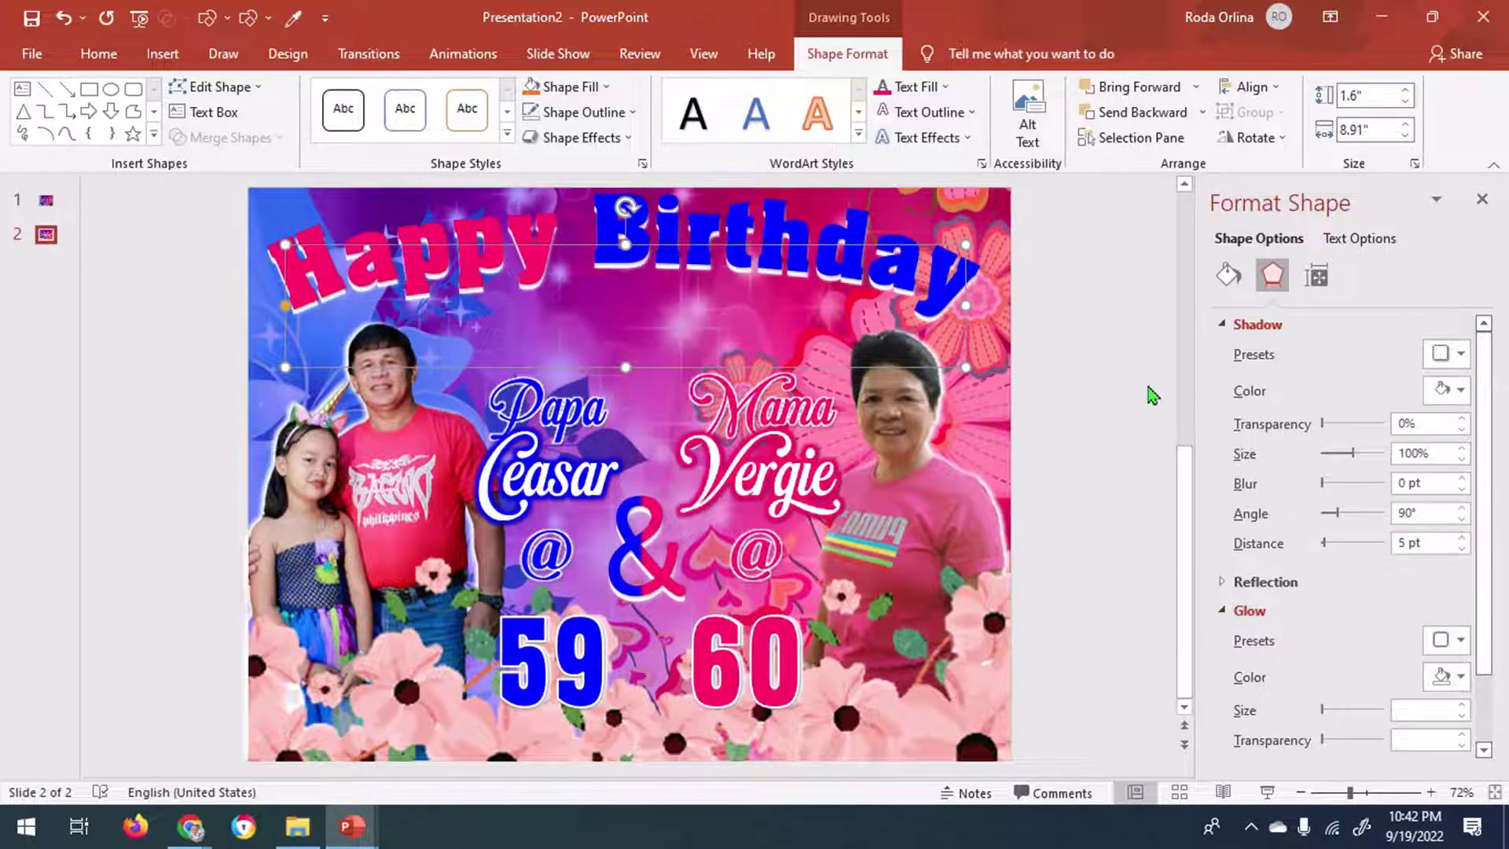
{"action": "left_click", "coordinate": [930, 111]}
{"action": "left_click", "coordinate": [1159, 566]}
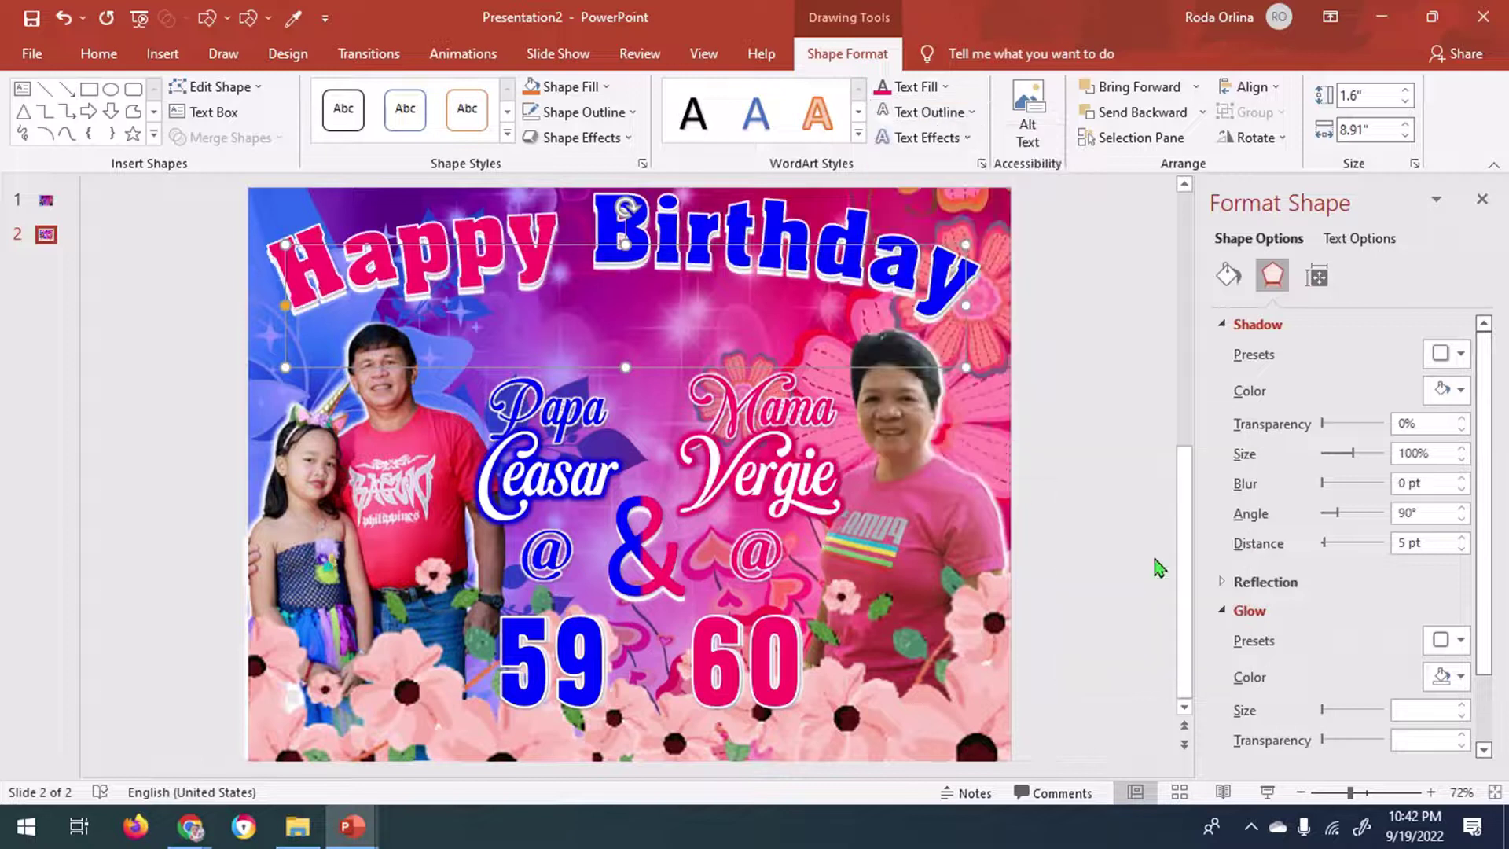
{"action": "left_click", "coordinate": [1108, 524]}
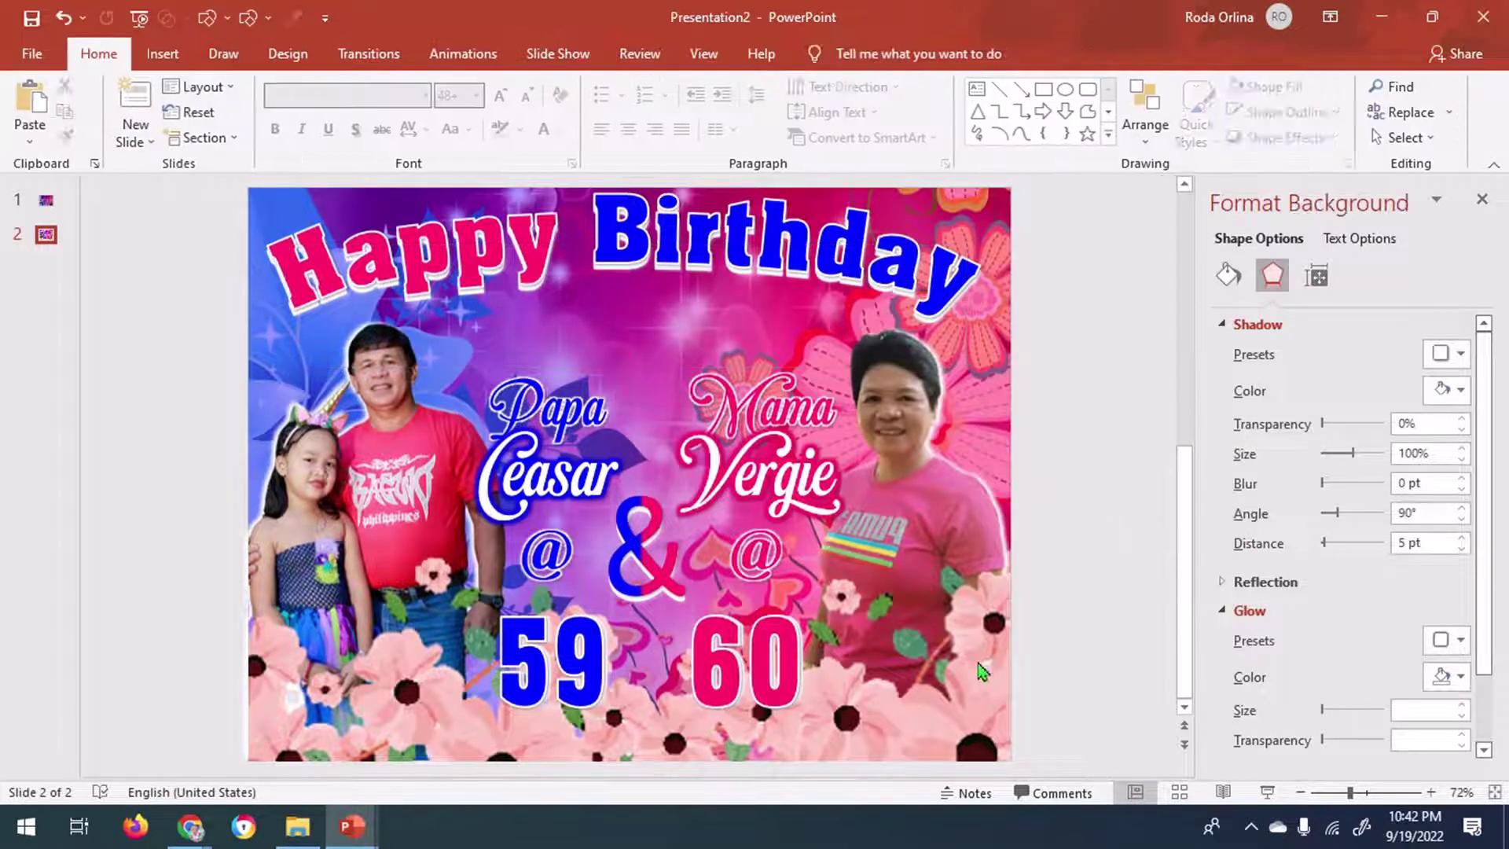
Give the bottom flower picture a 130°, 0 pt blur shadow and a new colour tone.
{"action": "left_click", "coordinate": [904, 668]}
{"action": "left_click", "coordinate": [1460, 356]}
{"action": "left_click", "coordinate": [1328, 421]}
{"action": "double_click", "coordinate": [1419, 479]}
{"action": "type", "text": "130"}
{"action": "left_click_drag", "start_coordinate": [1324, 449], "coordinate": [1314, 450]}
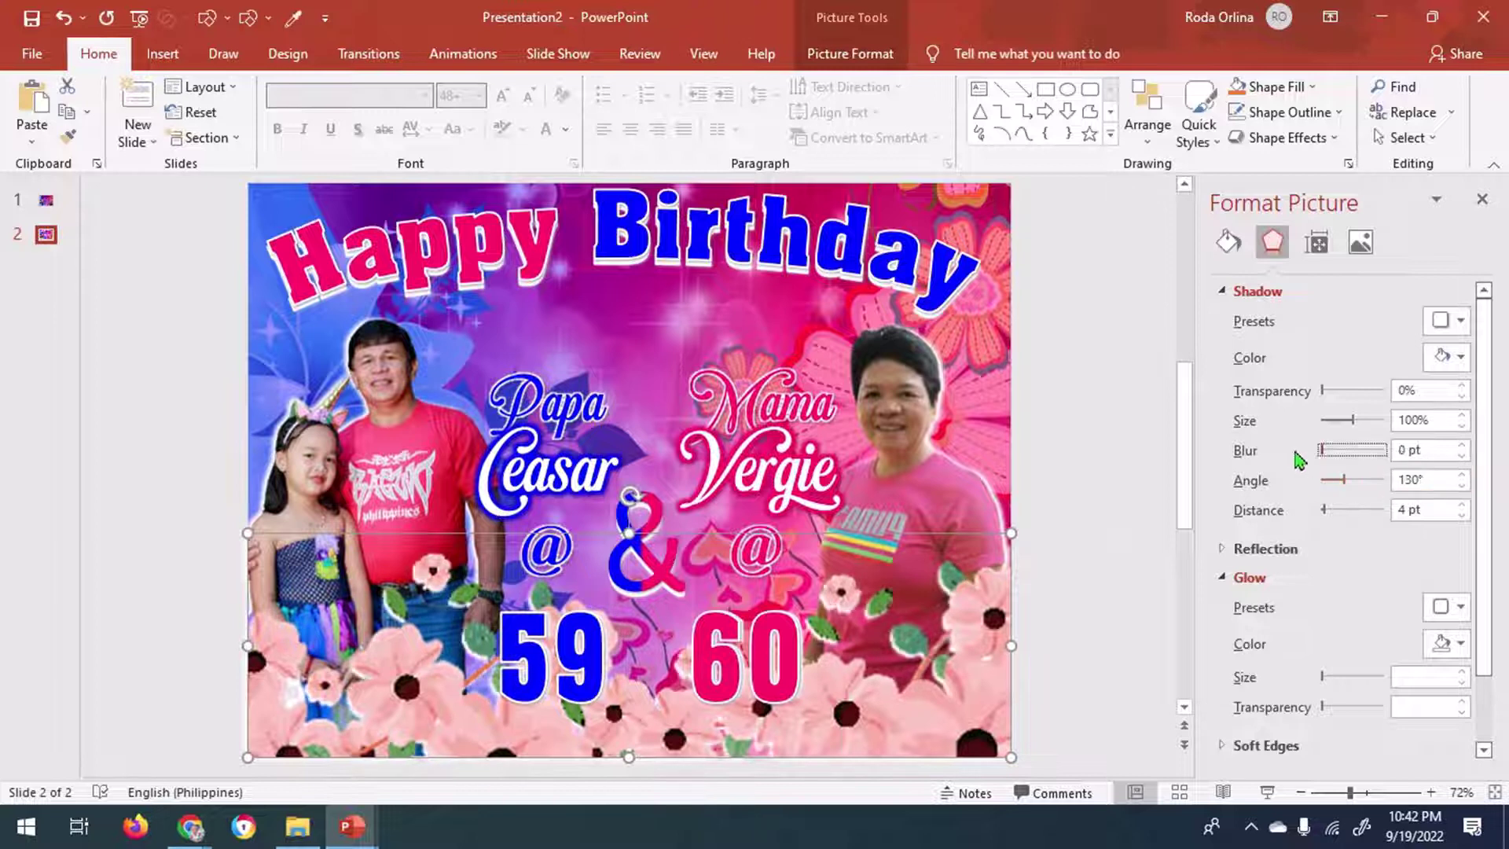
{"action": "left_click", "coordinate": [850, 54]}
{"action": "left_click", "coordinate": [204, 86]}
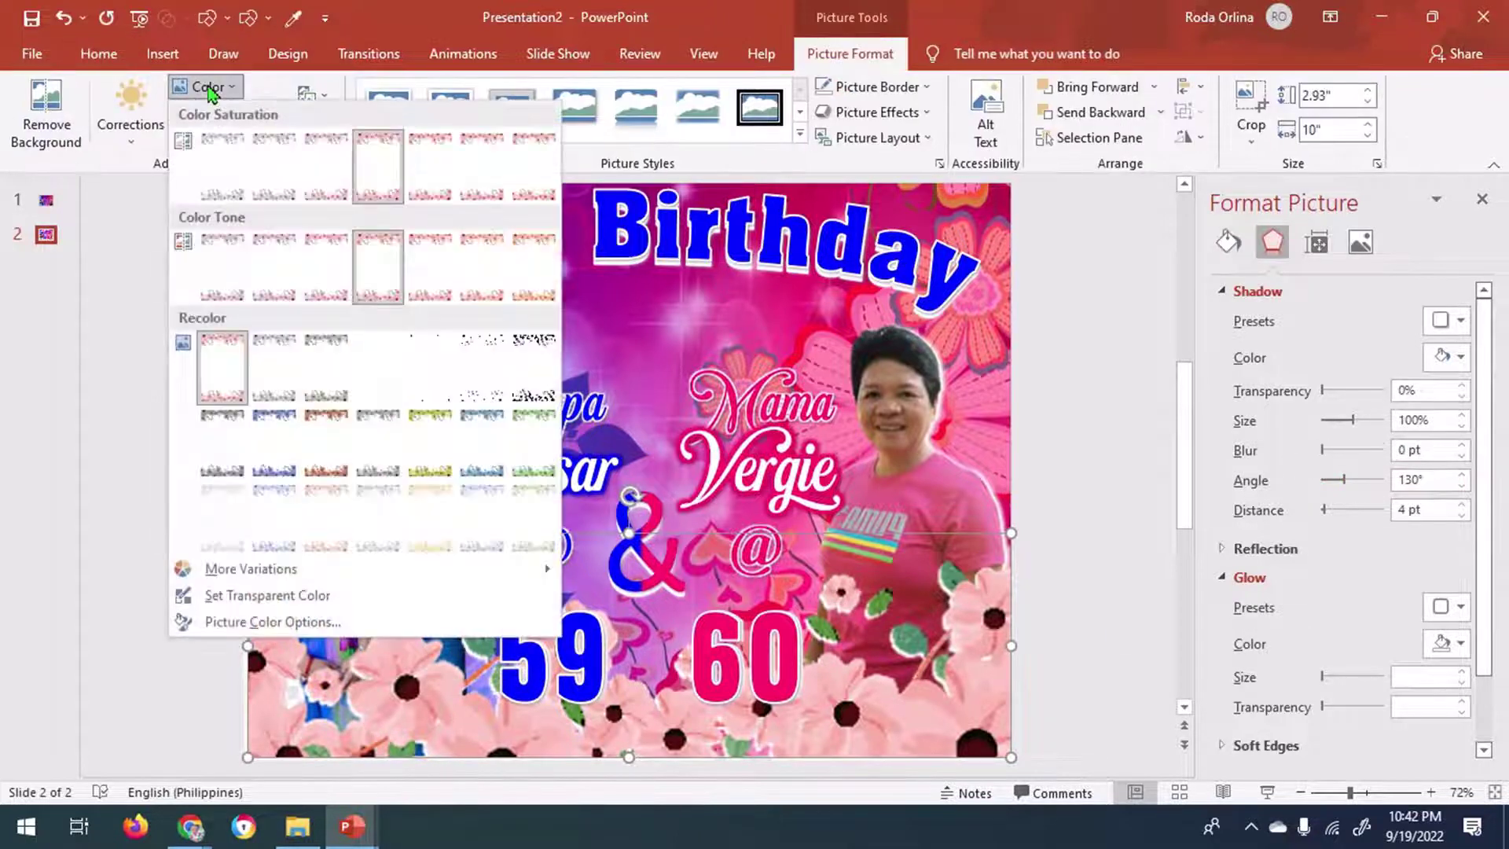
{"action": "left_click", "coordinate": [315, 281]}
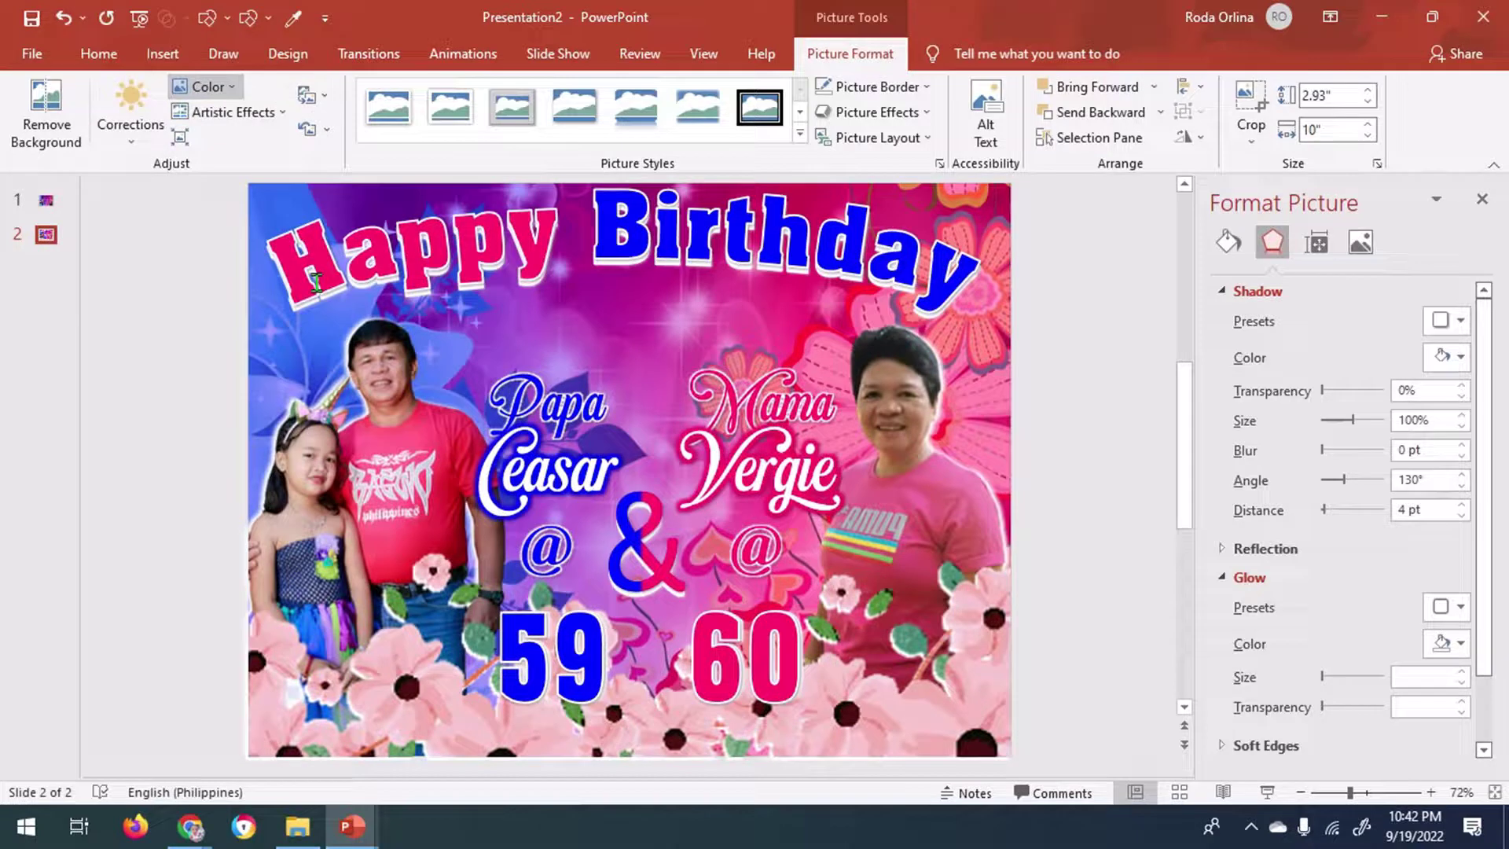
Insert a plain placeholder WordArt text box.
{"action": "left_click", "coordinate": [162, 53]}
{"action": "left_click", "coordinate": [1114, 120]}
{"action": "left_click", "coordinate": [1121, 188]}
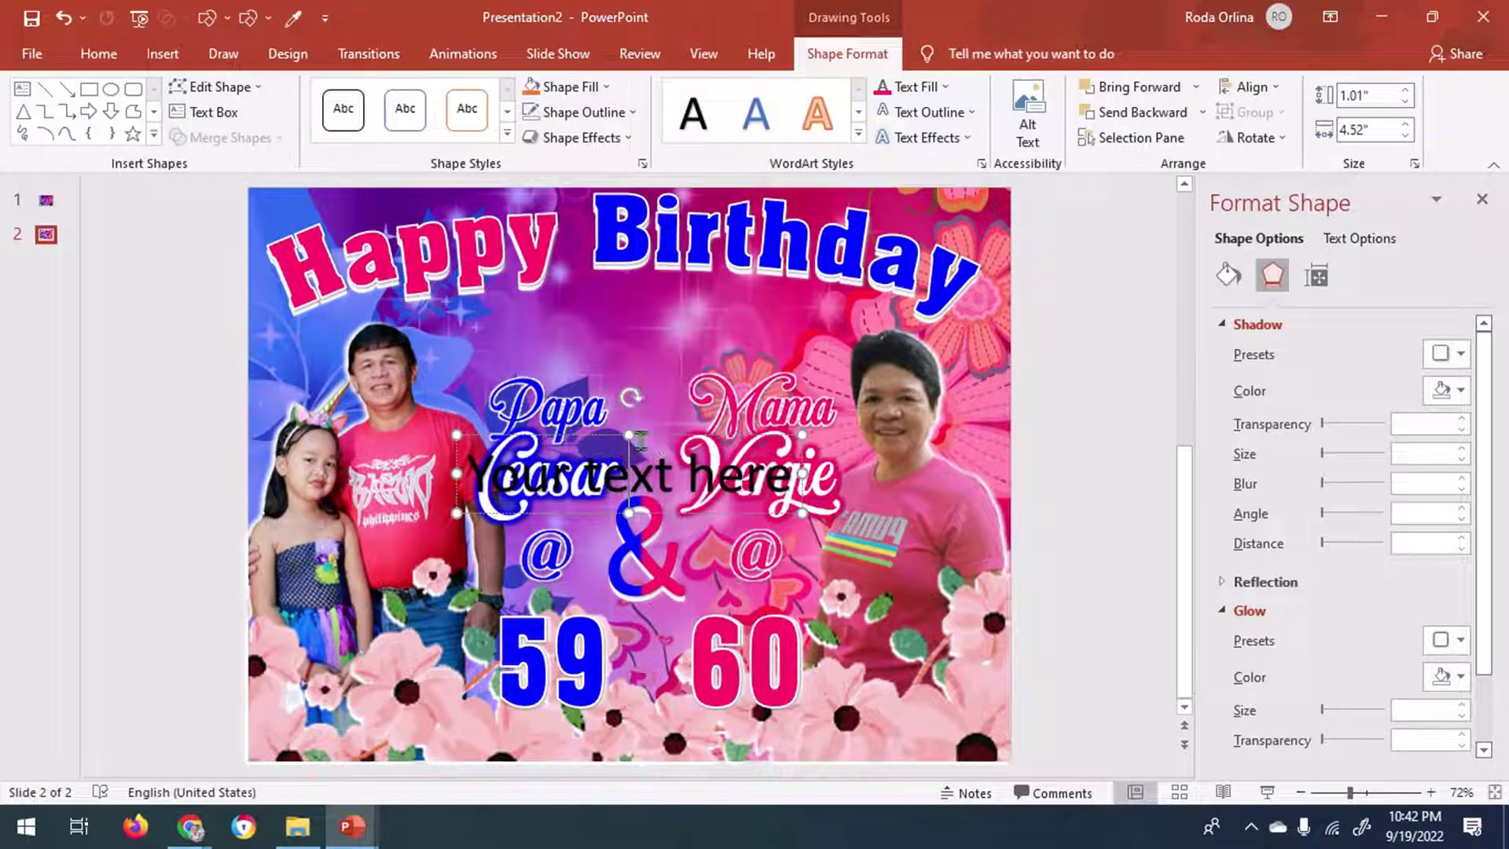
Place 'SEPTEMBER 21, 2022' centred below Birthday in Aachen BT at size 28.
{"action": "left_click_drag", "start_coordinate": [640, 440], "coordinate": [621, 339]}
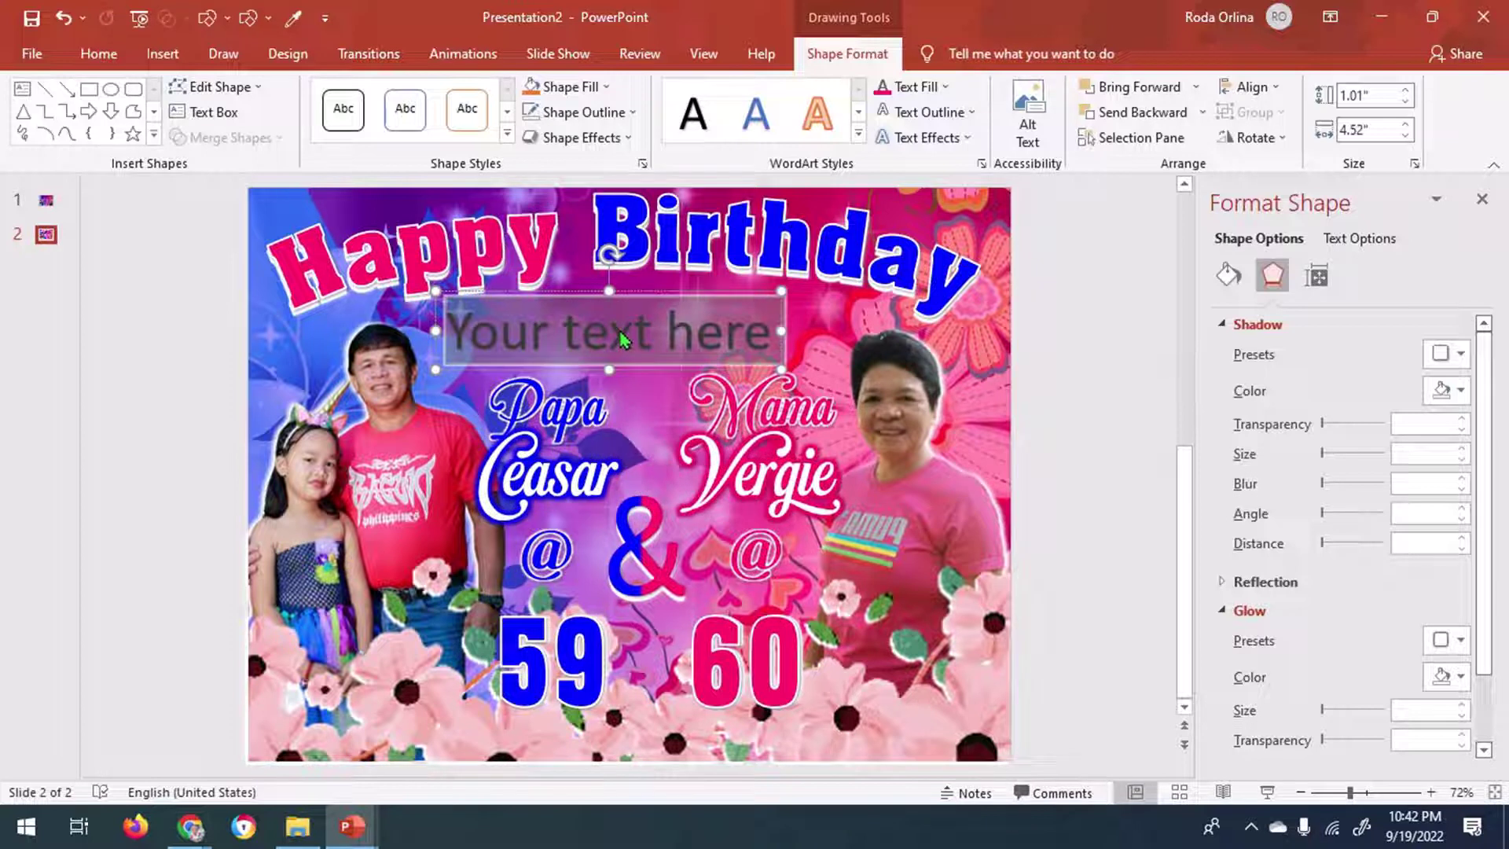
{"action": "type", "text": "SEPTEMBER"}
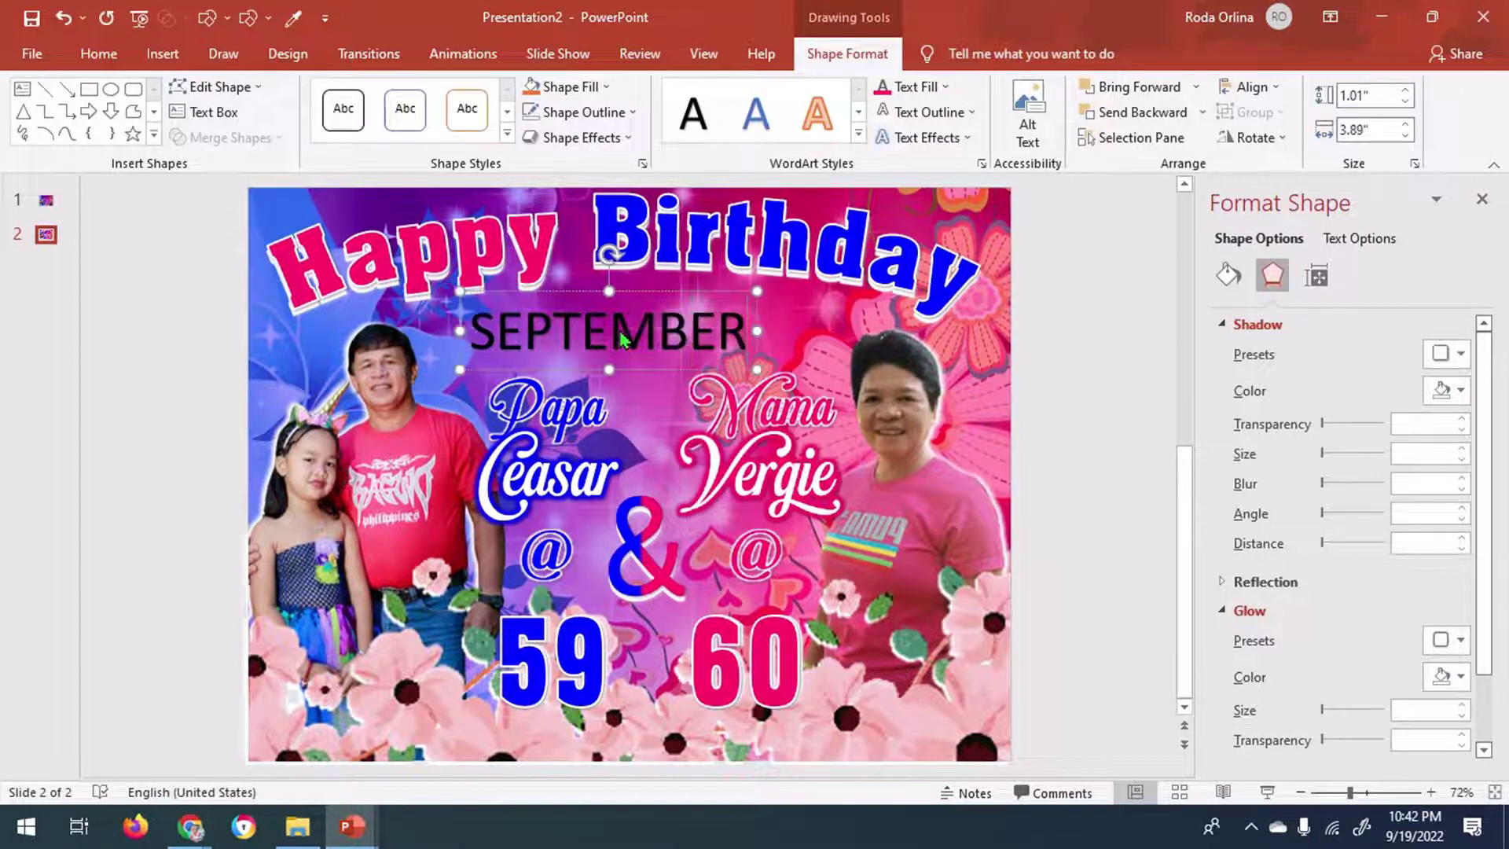
{"action": "type", "text": " 21, 2022"}
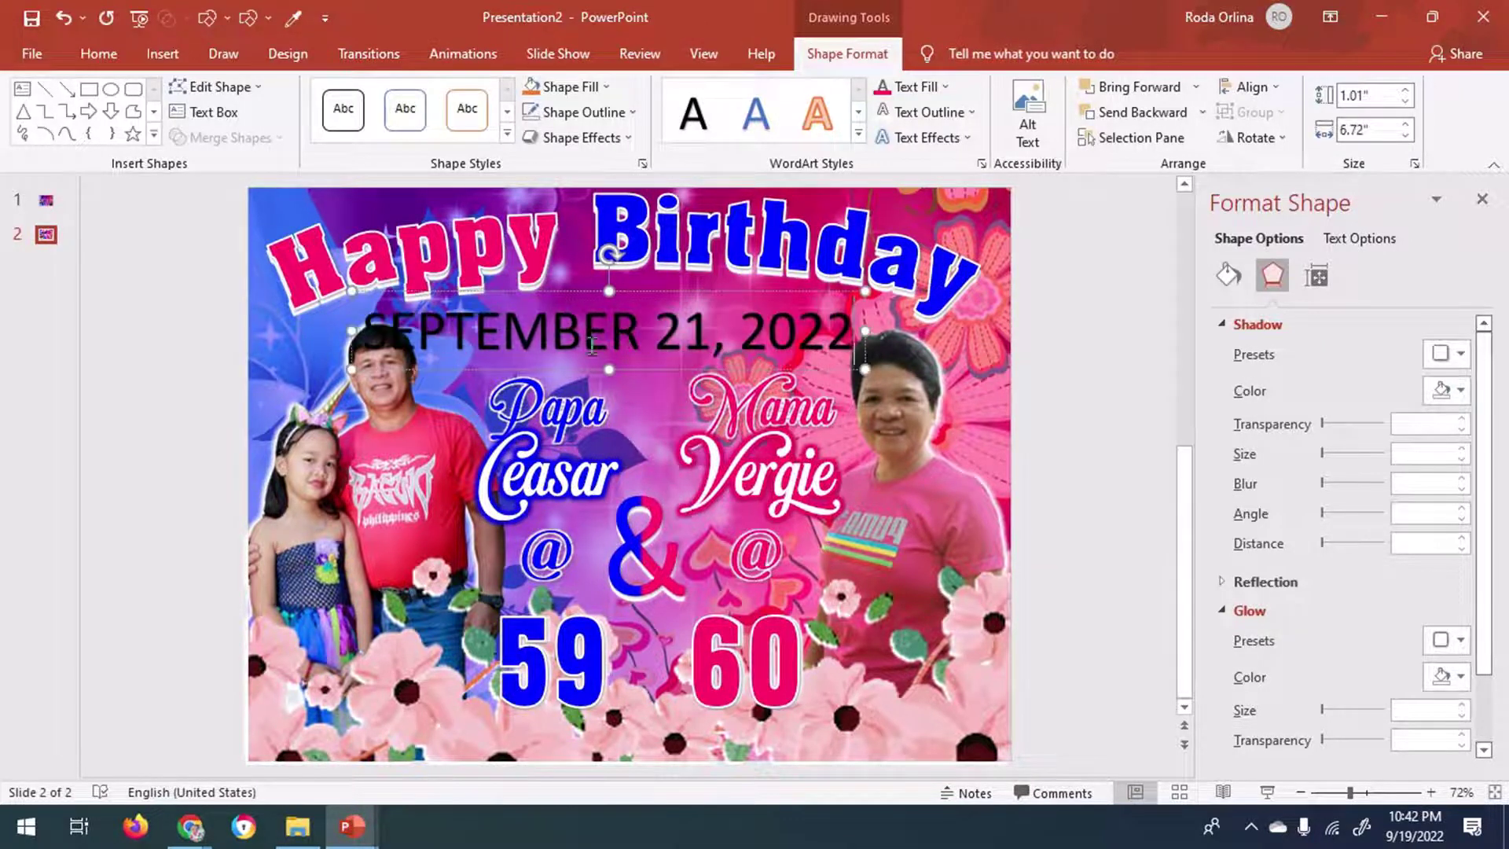
{"action": "left_click", "coordinate": [98, 54]}
{"action": "left_click", "coordinate": [425, 96]}
{"action": "left_click", "coordinate": [330, 197]}
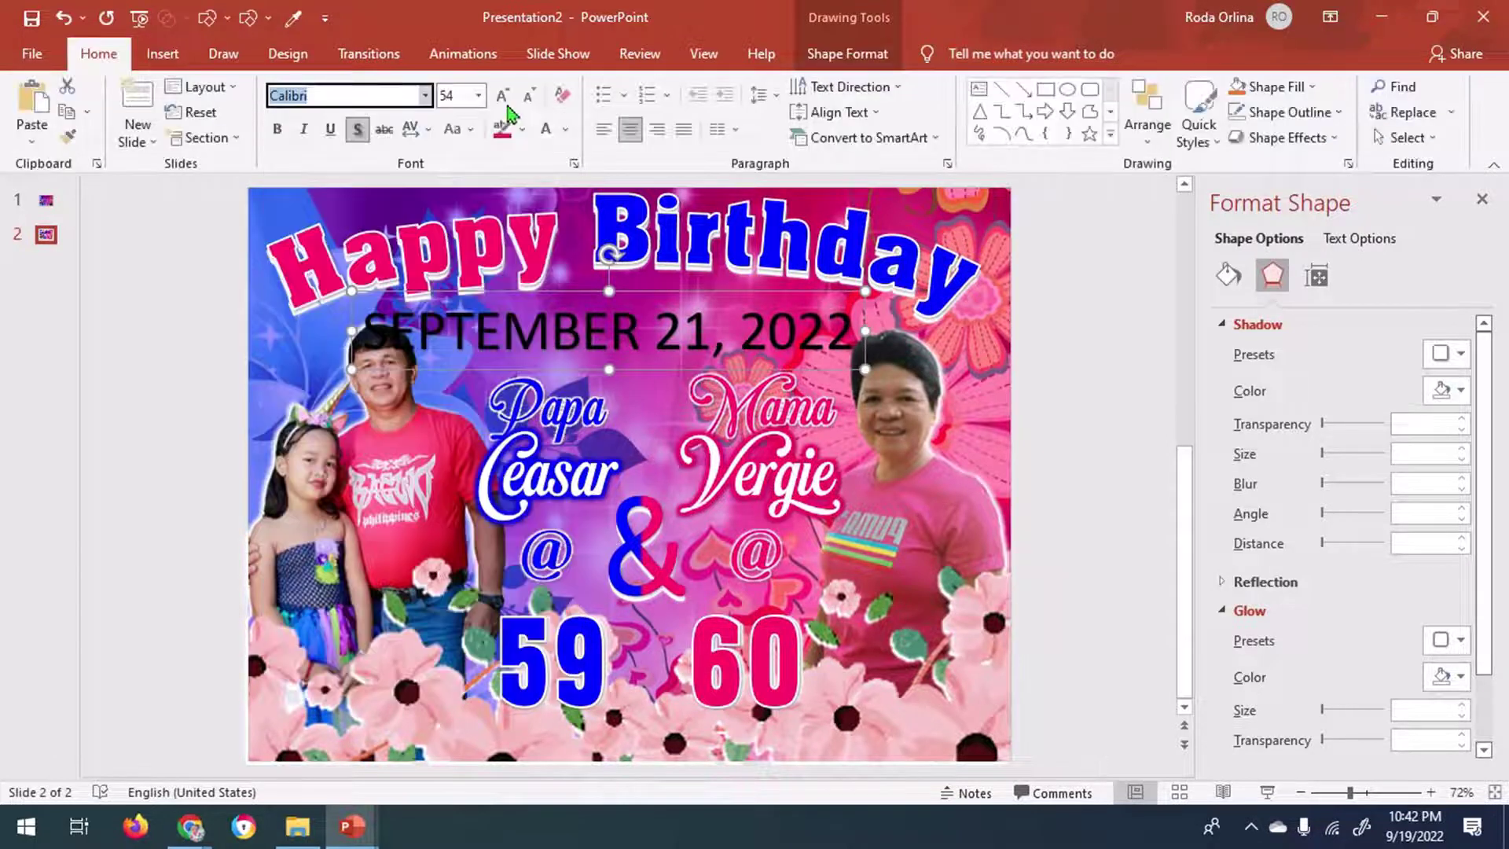
{"action": "left_click", "coordinate": [529, 95]}
{"action": "left_click", "coordinate": [530, 96]}
{"action": "left_click", "coordinate": [529, 96]}
{"action": "left_click", "coordinate": [501, 96]}
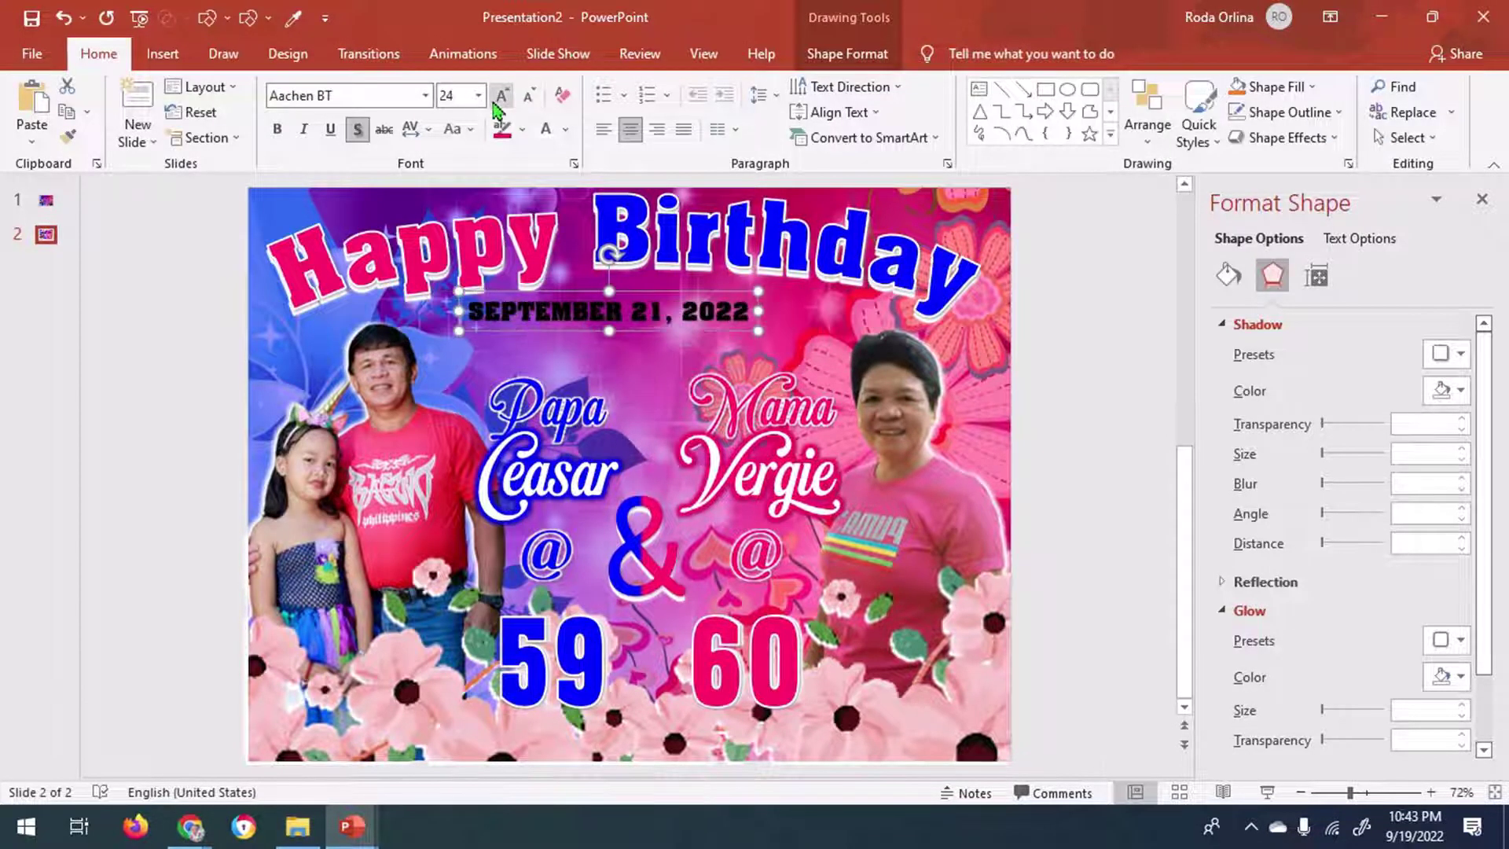
{"action": "left_click_drag", "start_coordinate": [639, 292], "coordinate": [655, 301]}
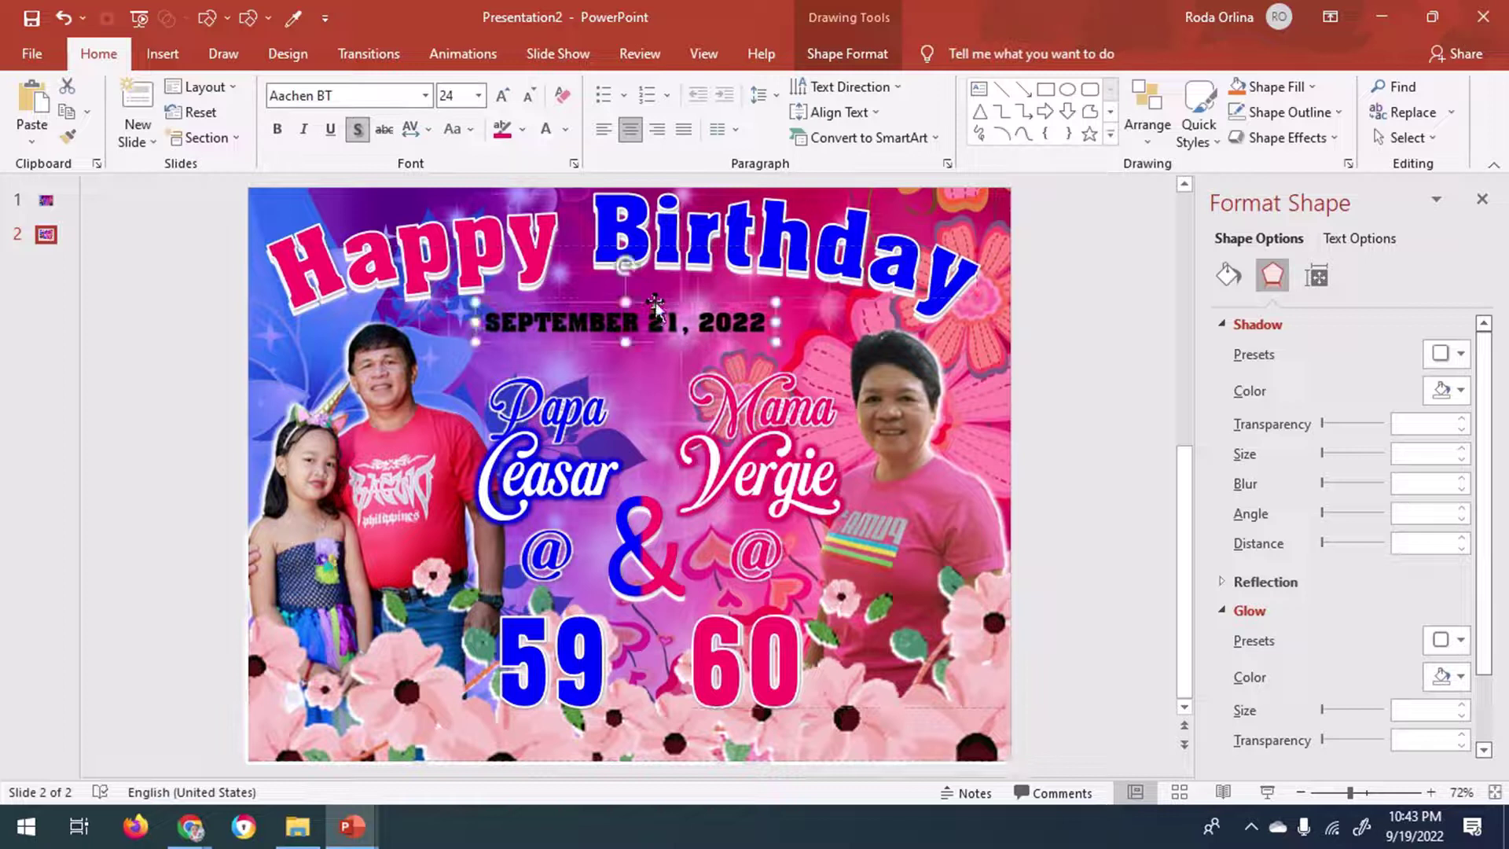
{"action": "left_click", "coordinate": [503, 96]}
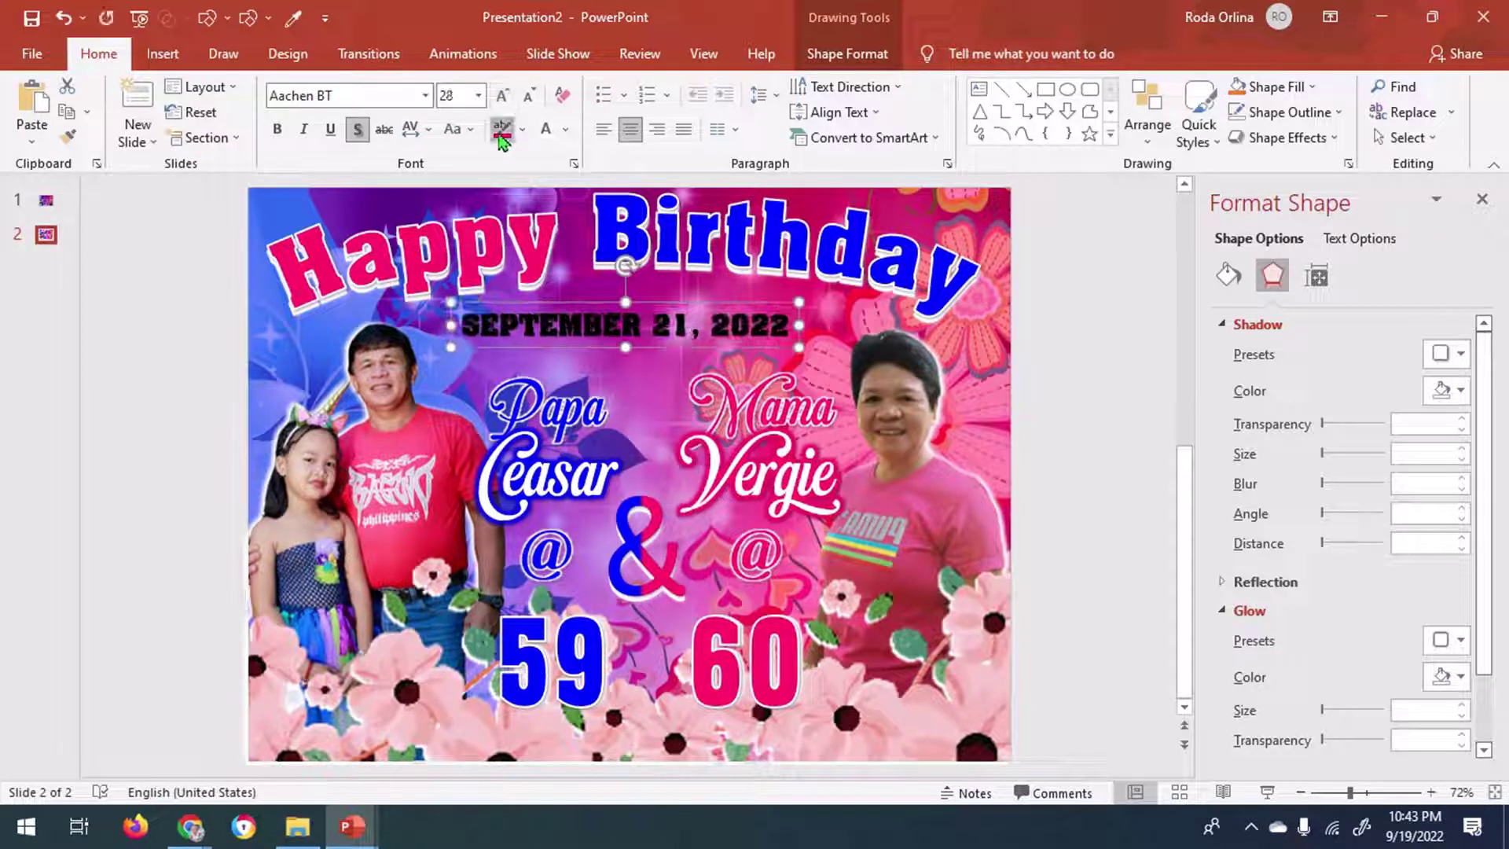
{"action": "left_click_drag", "start_coordinate": [677, 301], "coordinate": [676, 303]}
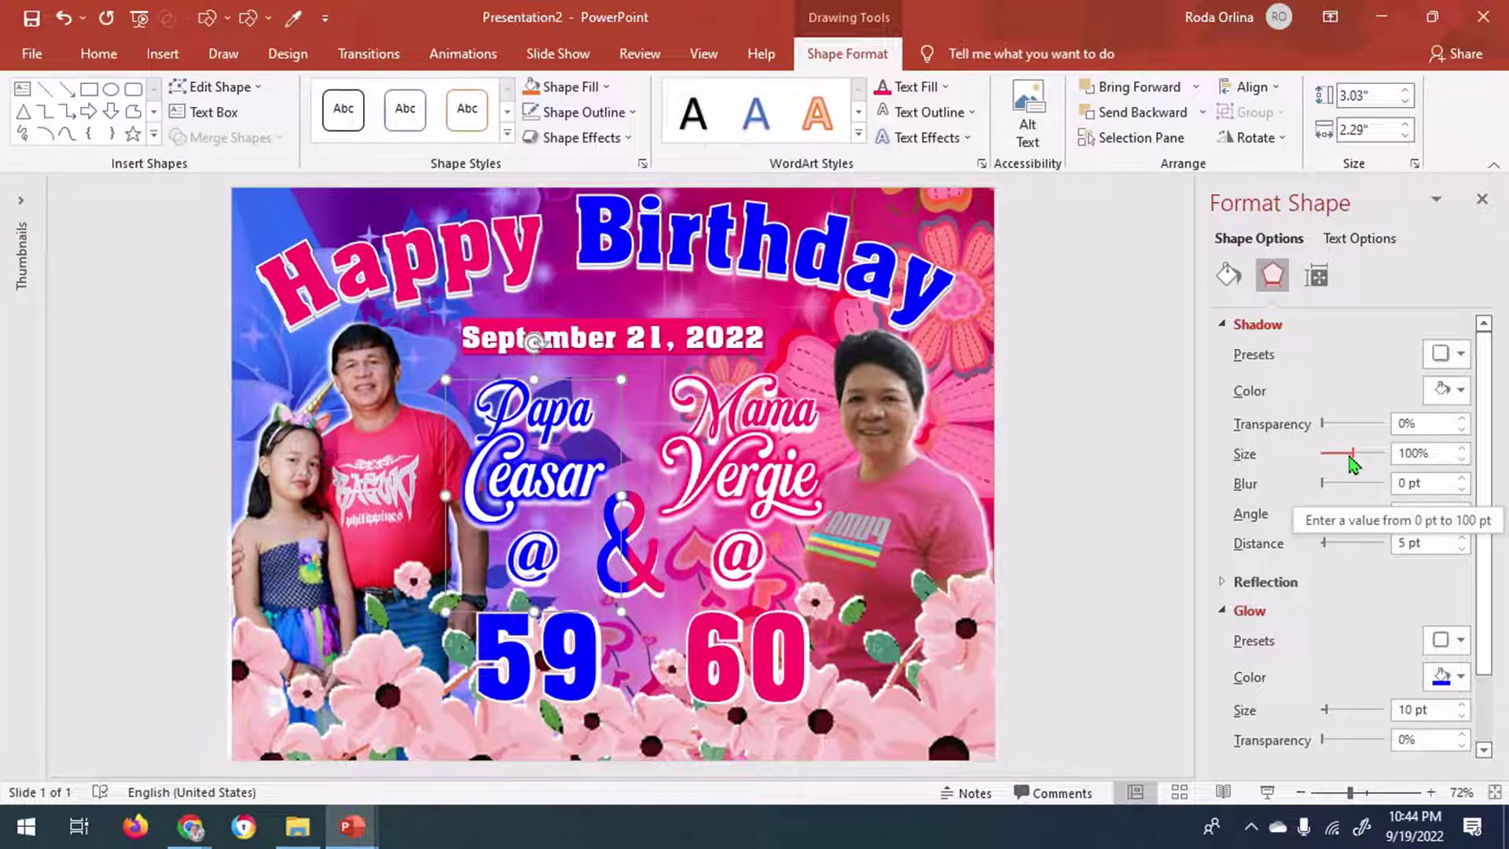
Set the Papa Ceasar and Mama Vergie shadows to 100% size and 100 pt blur, then close the pane.
{"action": "mouse_move", "coordinate": [1352, 455]}
{"action": "left_mouse_down"}
{"action": "mouse_move", "coordinate": [1398, 465]}
{"action": "mouse_move", "coordinate": [1273, 485]}
{"action": "left_mouse_up"}
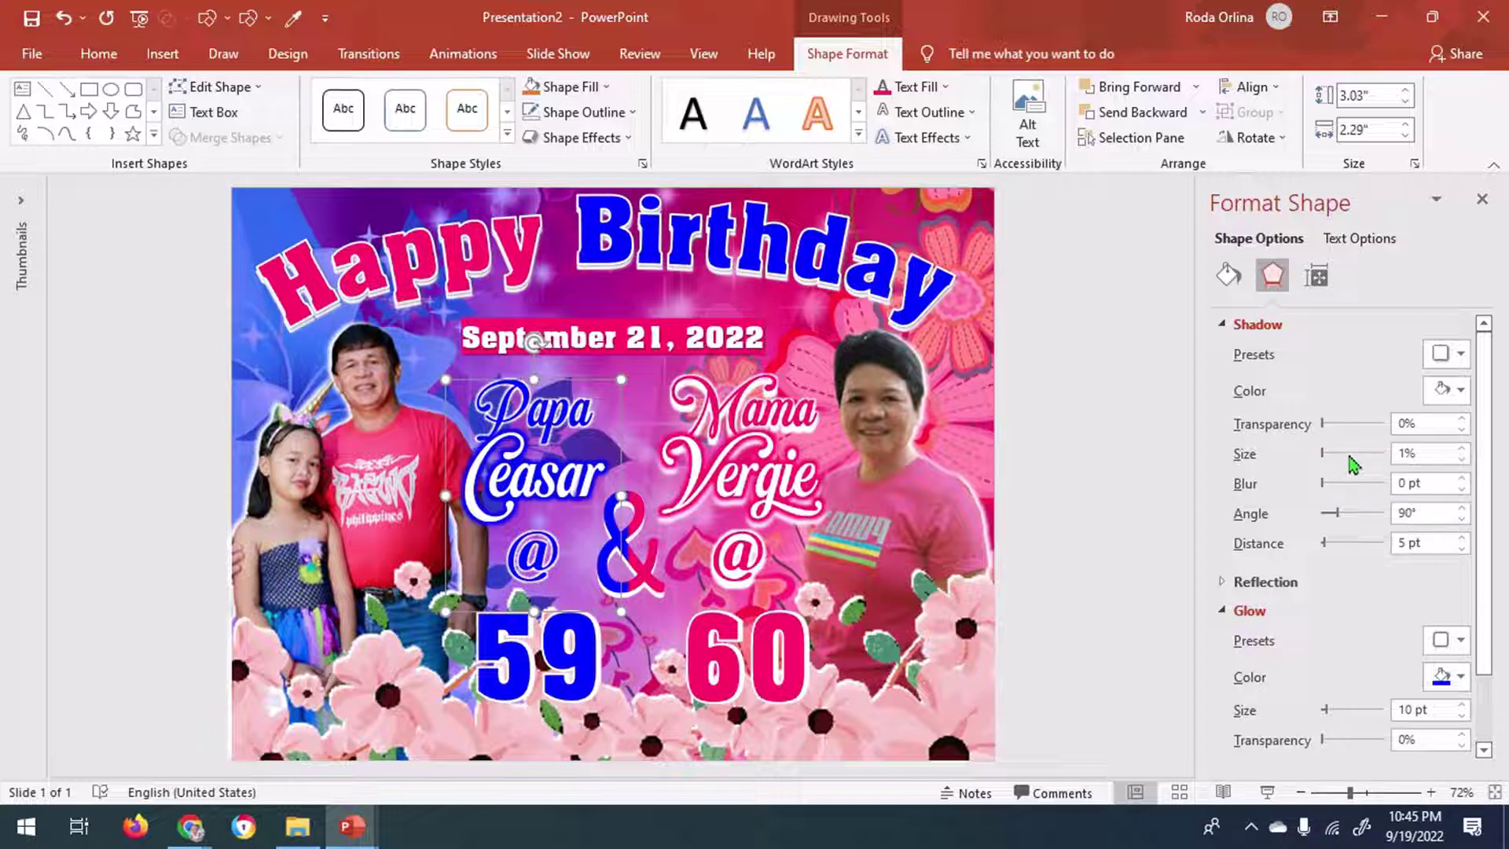
{"action": "double_click", "coordinate": [1406, 453]}
{"action": "type", "text": "100"}
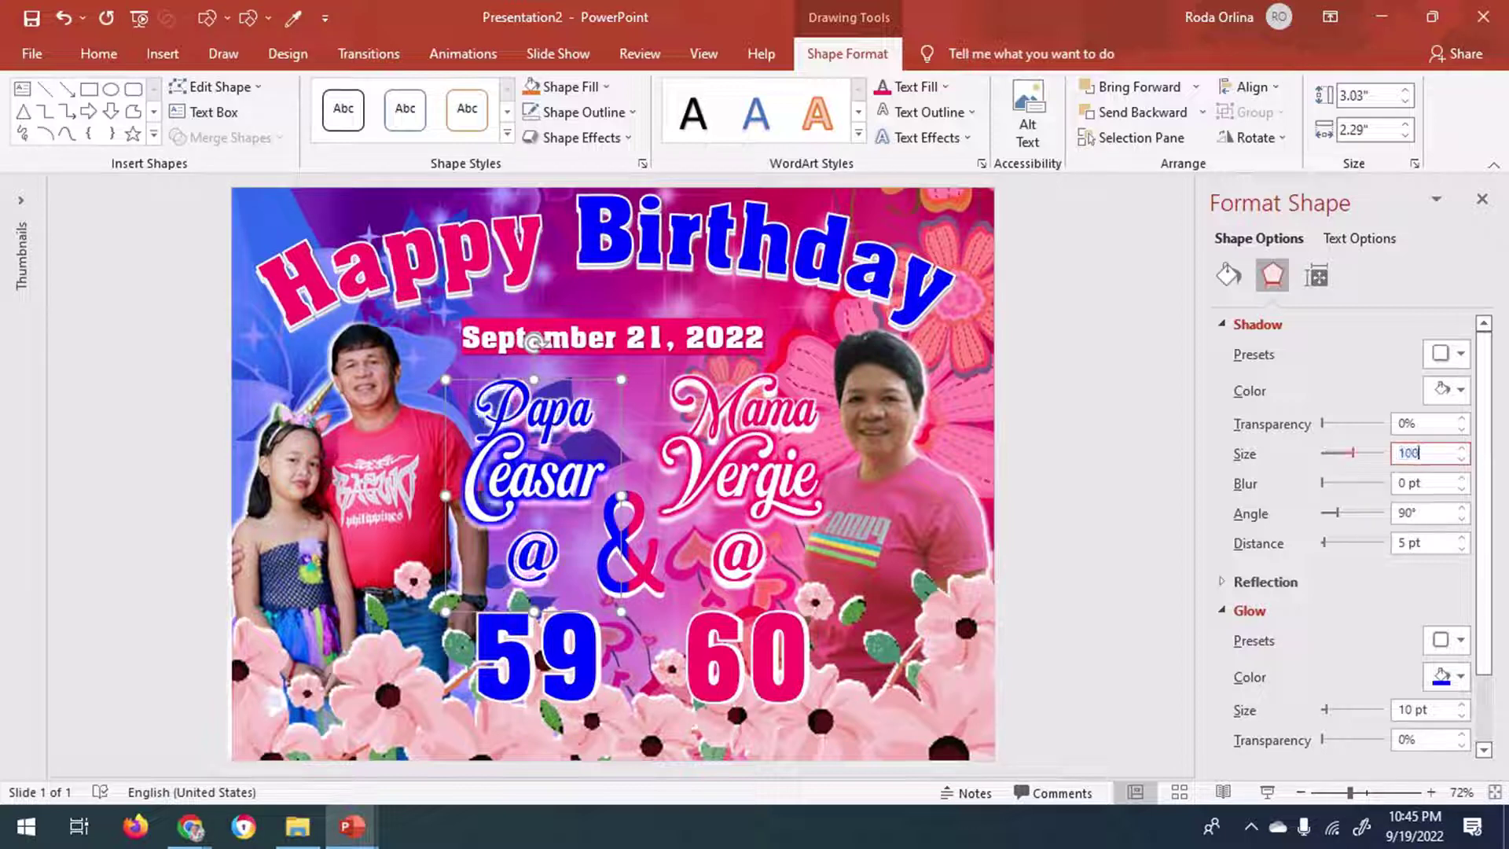
{"action": "left_click_drag", "start_coordinate": [1322, 482], "coordinate": [1385, 489]}
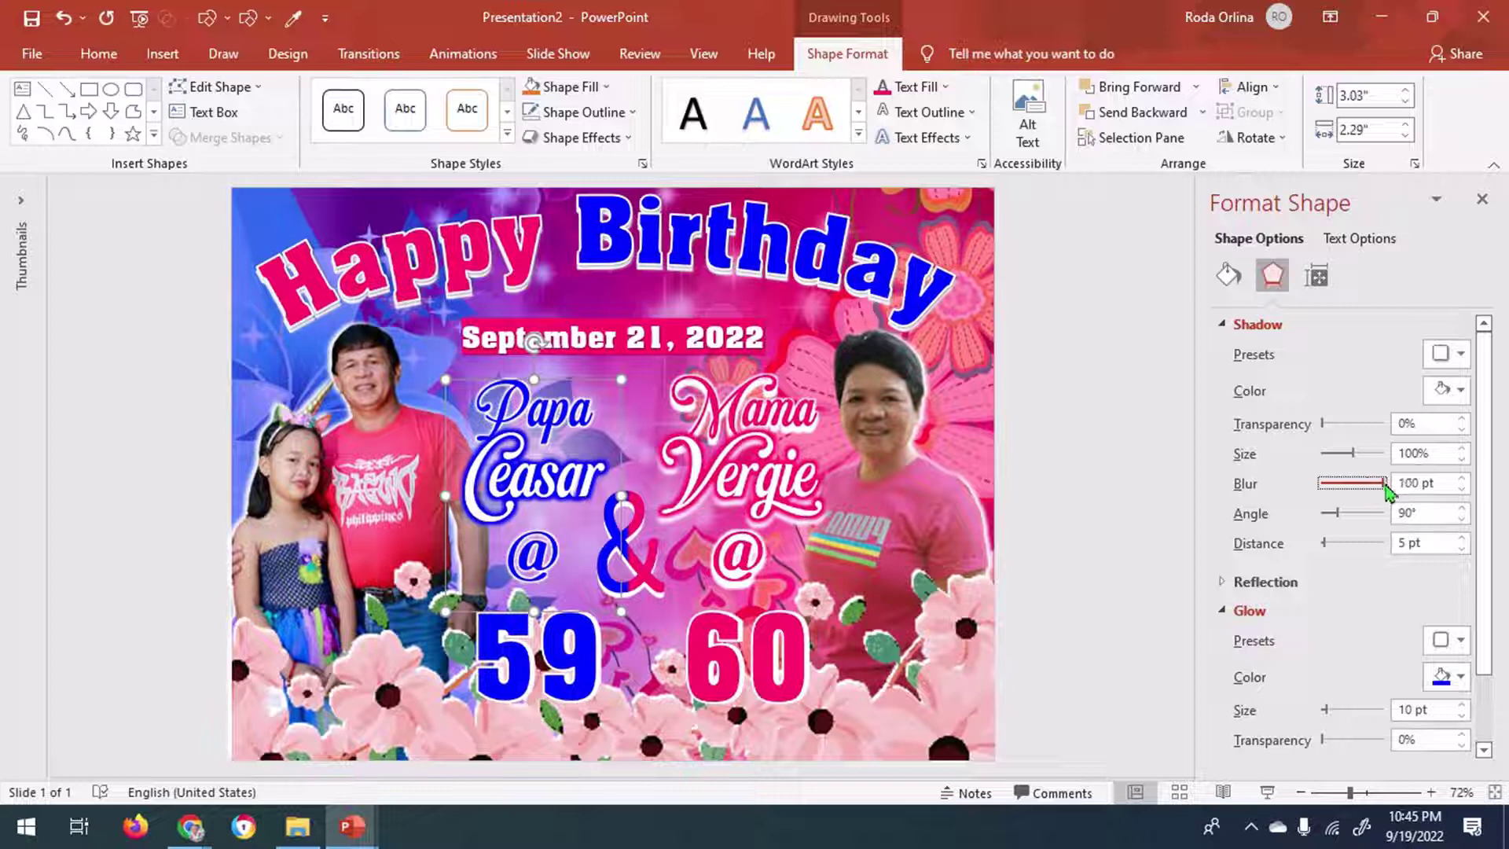
{"action": "left_click", "coordinate": [738, 376]}
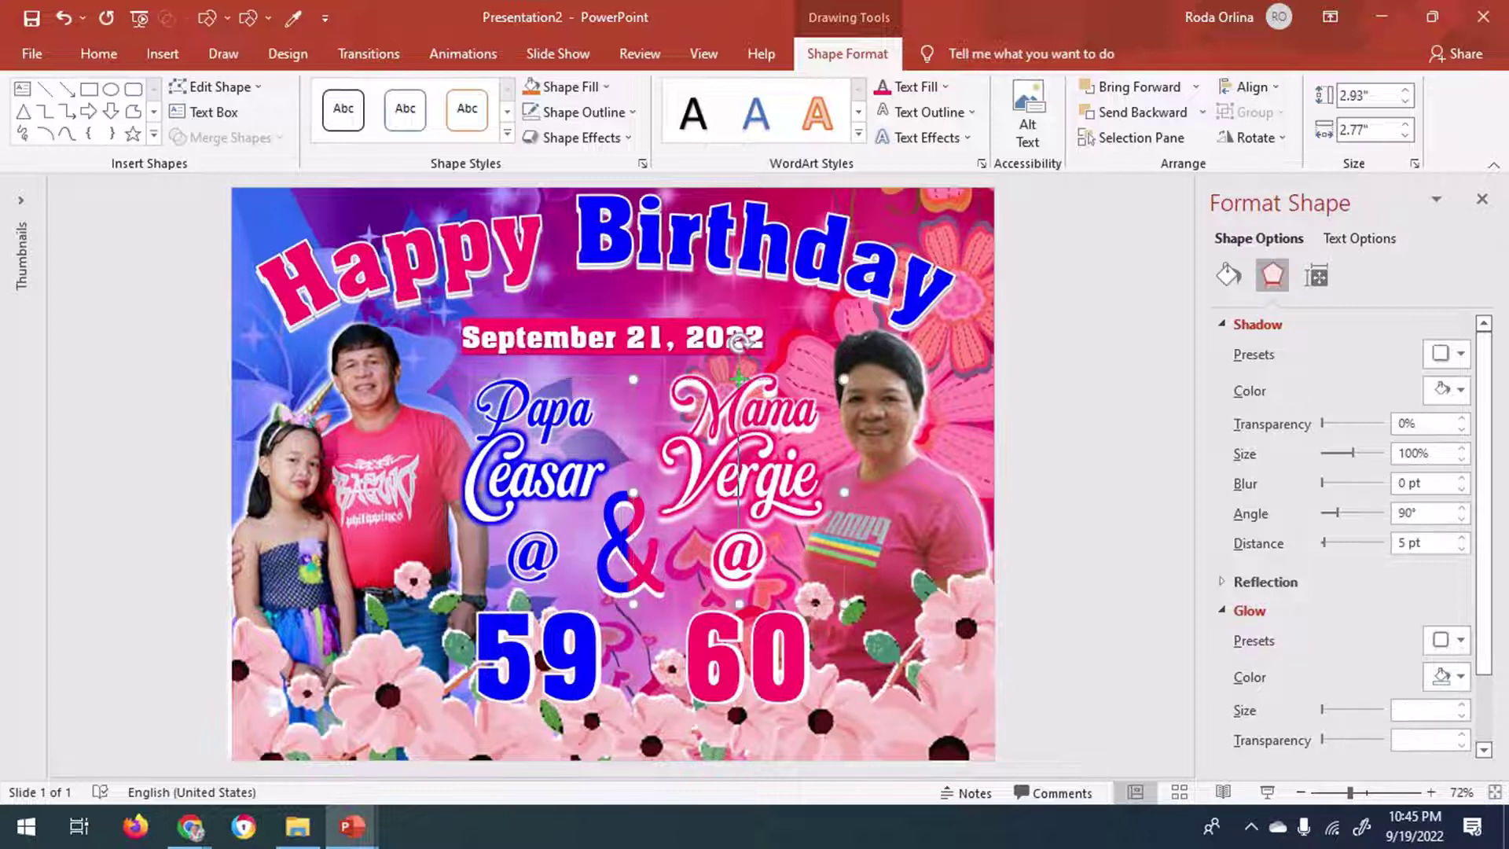
{"action": "left_click_drag", "start_coordinate": [1321, 483], "coordinate": [1385, 484]}
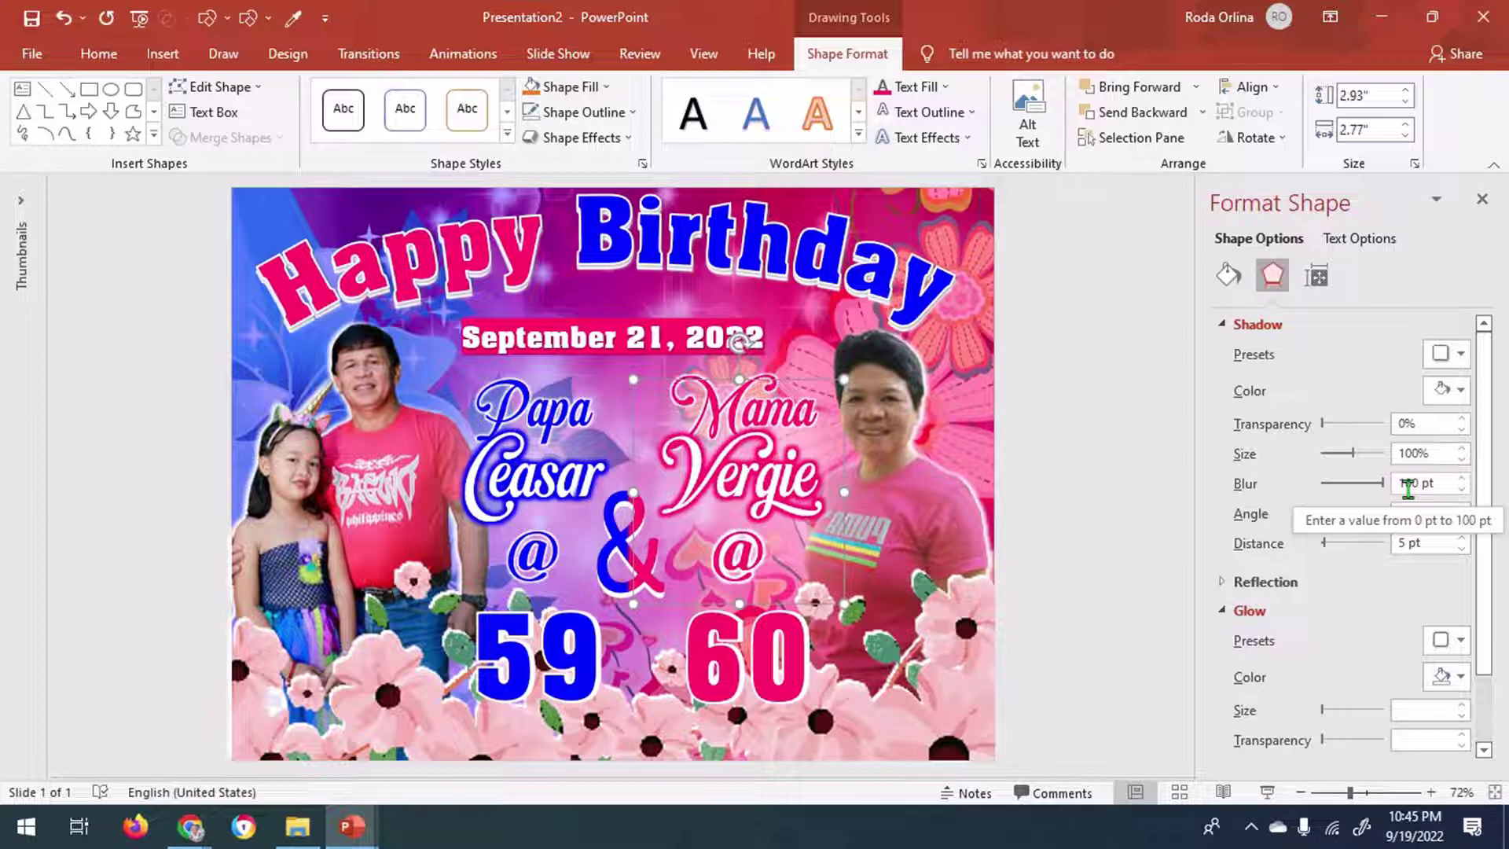
{"action": "left_click", "coordinate": [1482, 198]}
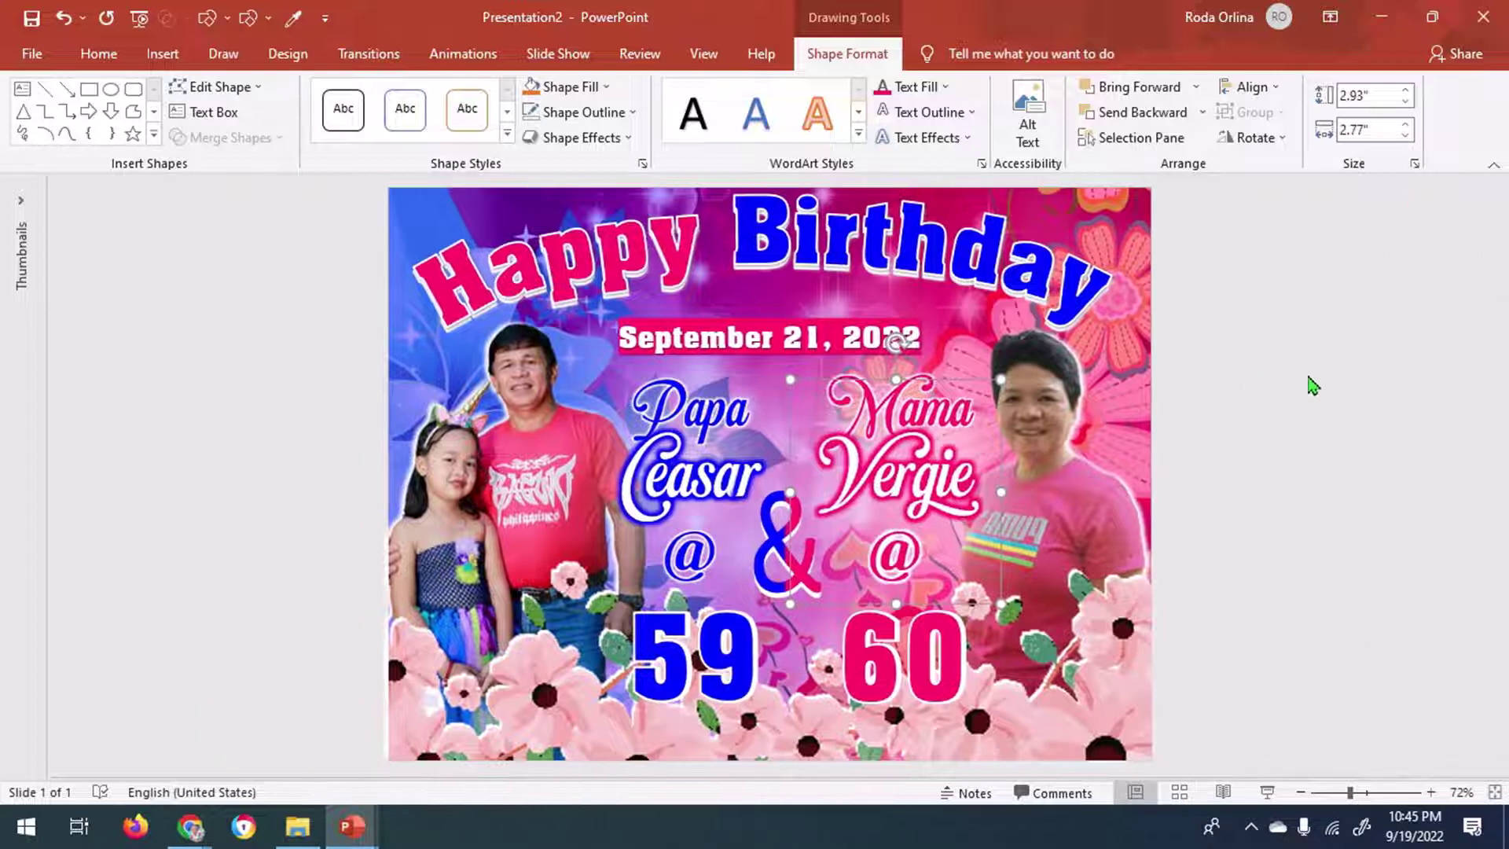
{"action": "left_click", "coordinate": [1318, 387]}
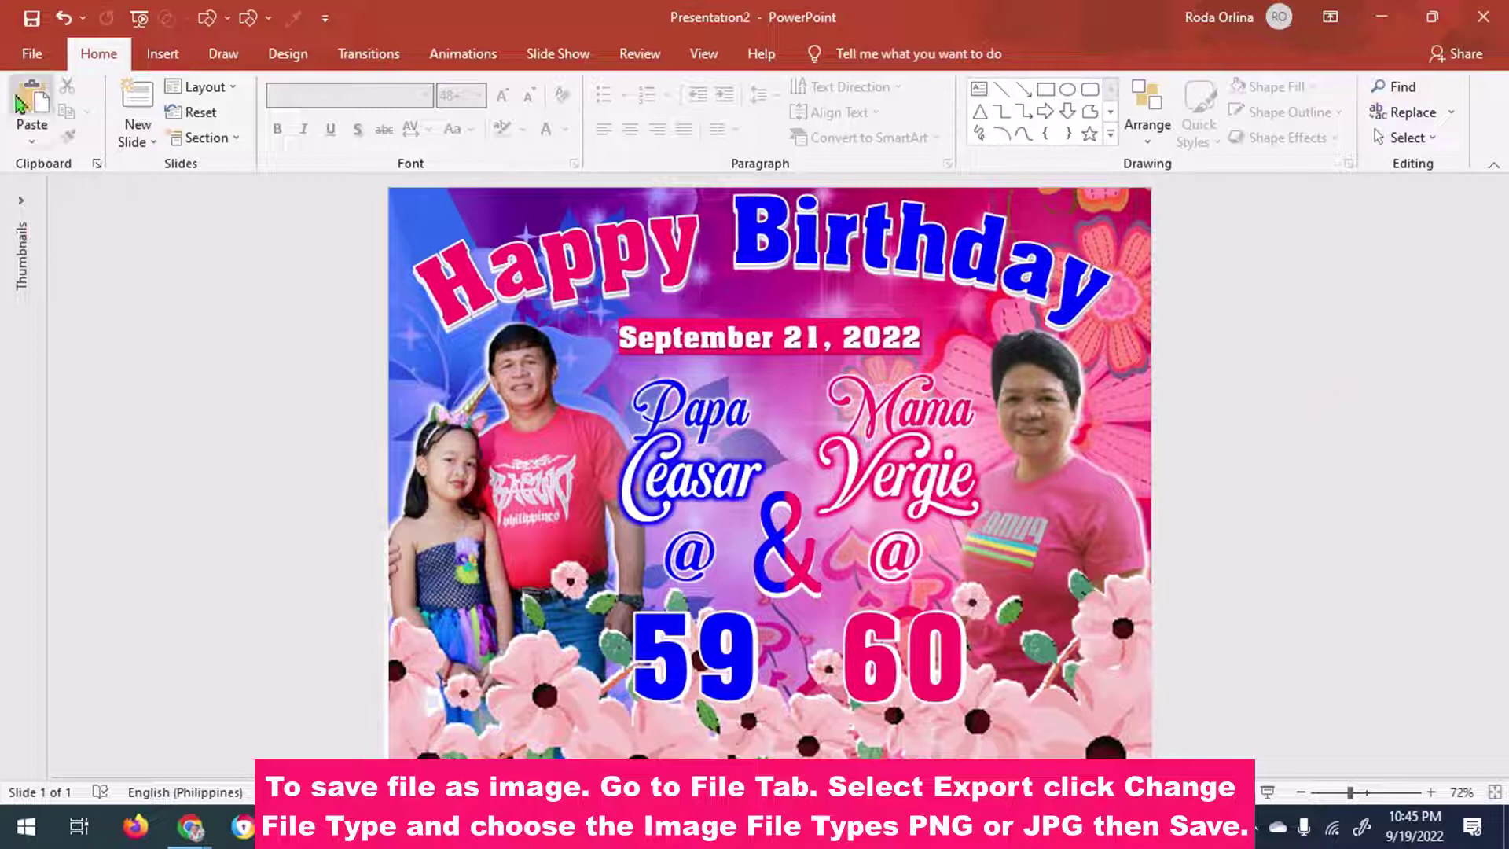
Export only the current slide as Presentation2.png to DEMIE and open it in its folder.
{"action": "left_click", "coordinate": [42, 61]}
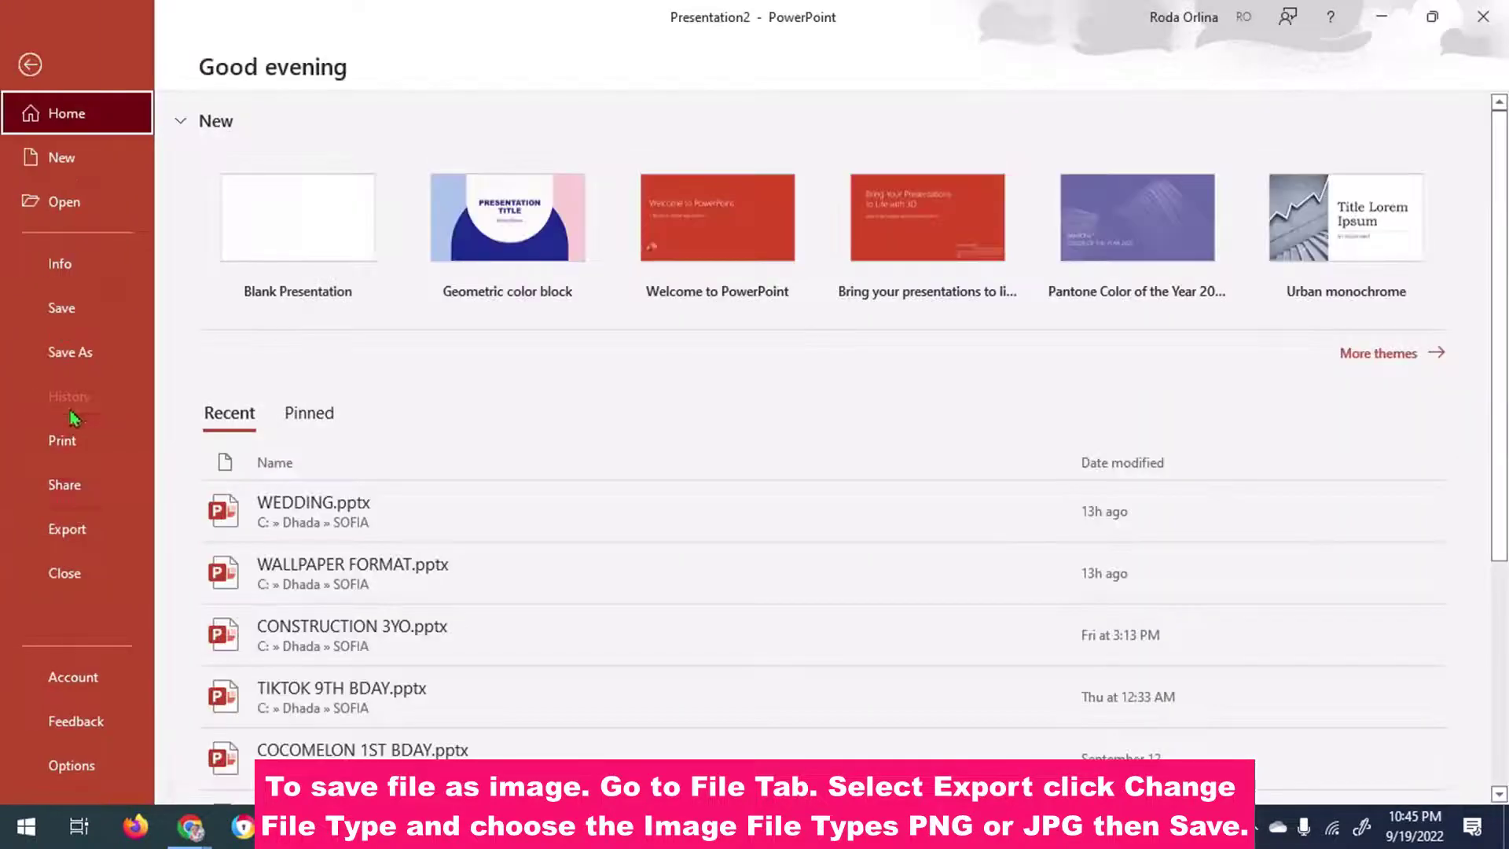
{"action": "left_click", "coordinate": [69, 538]}
{"action": "left_click", "coordinate": [377, 434]}
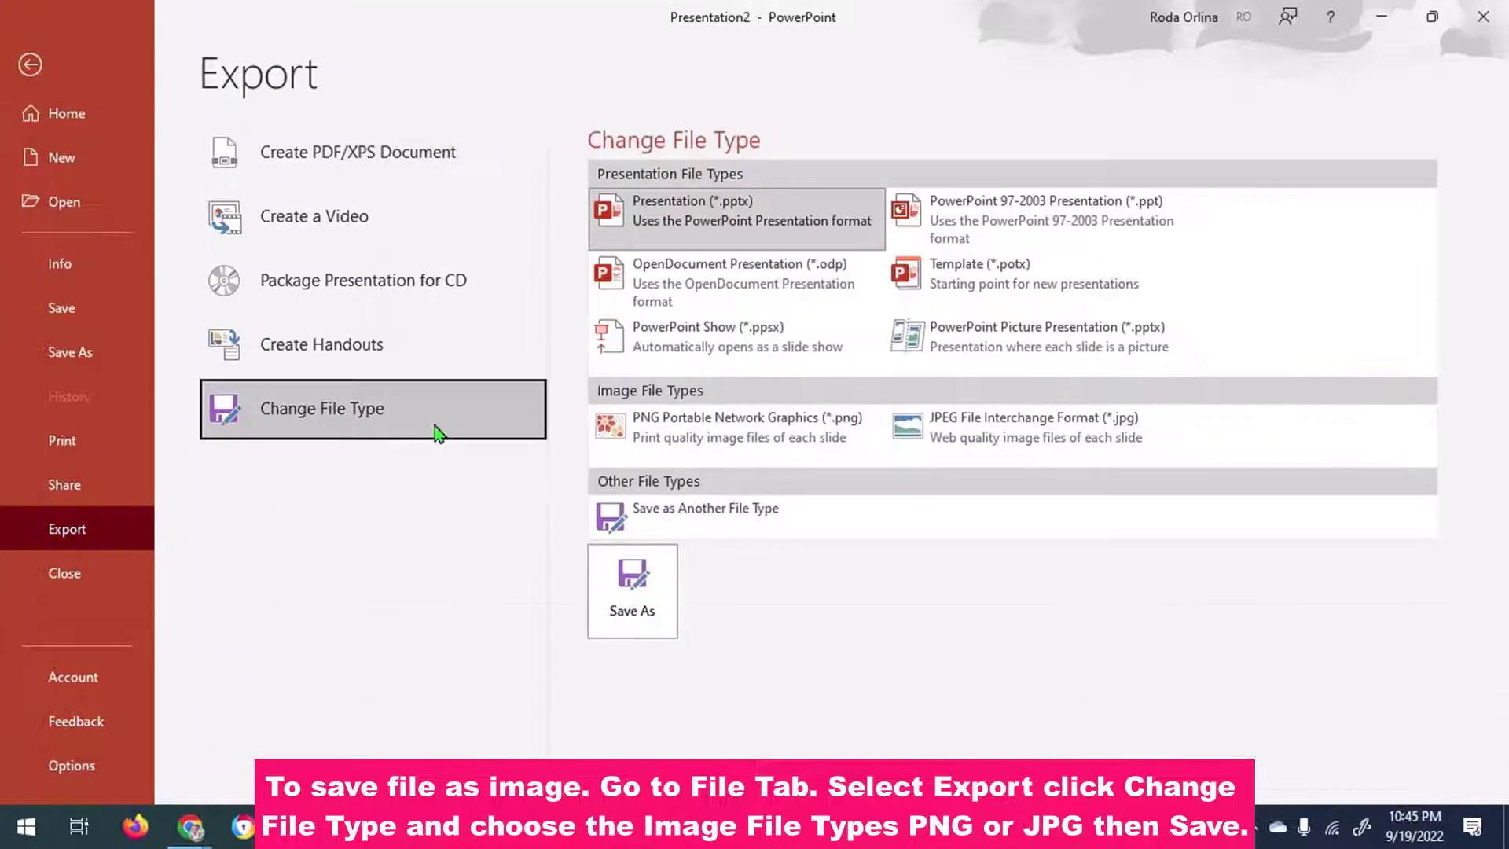
{"action": "left_click", "coordinate": [660, 448]}
{"action": "left_click", "coordinate": [633, 597]}
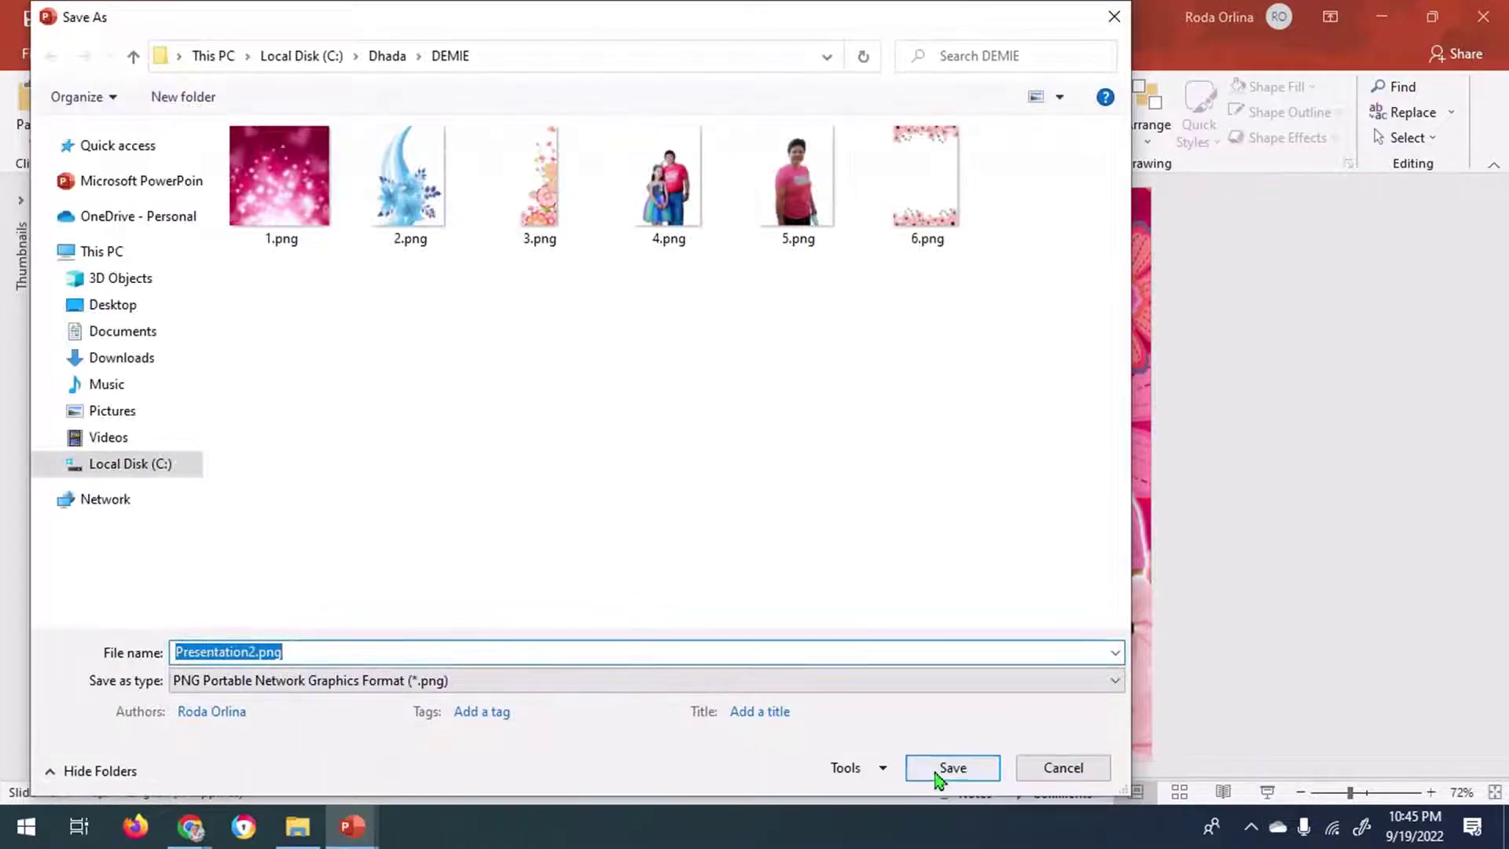
{"action": "left_click", "coordinate": [947, 769]}
{"action": "left_click", "coordinate": [766, 472]}
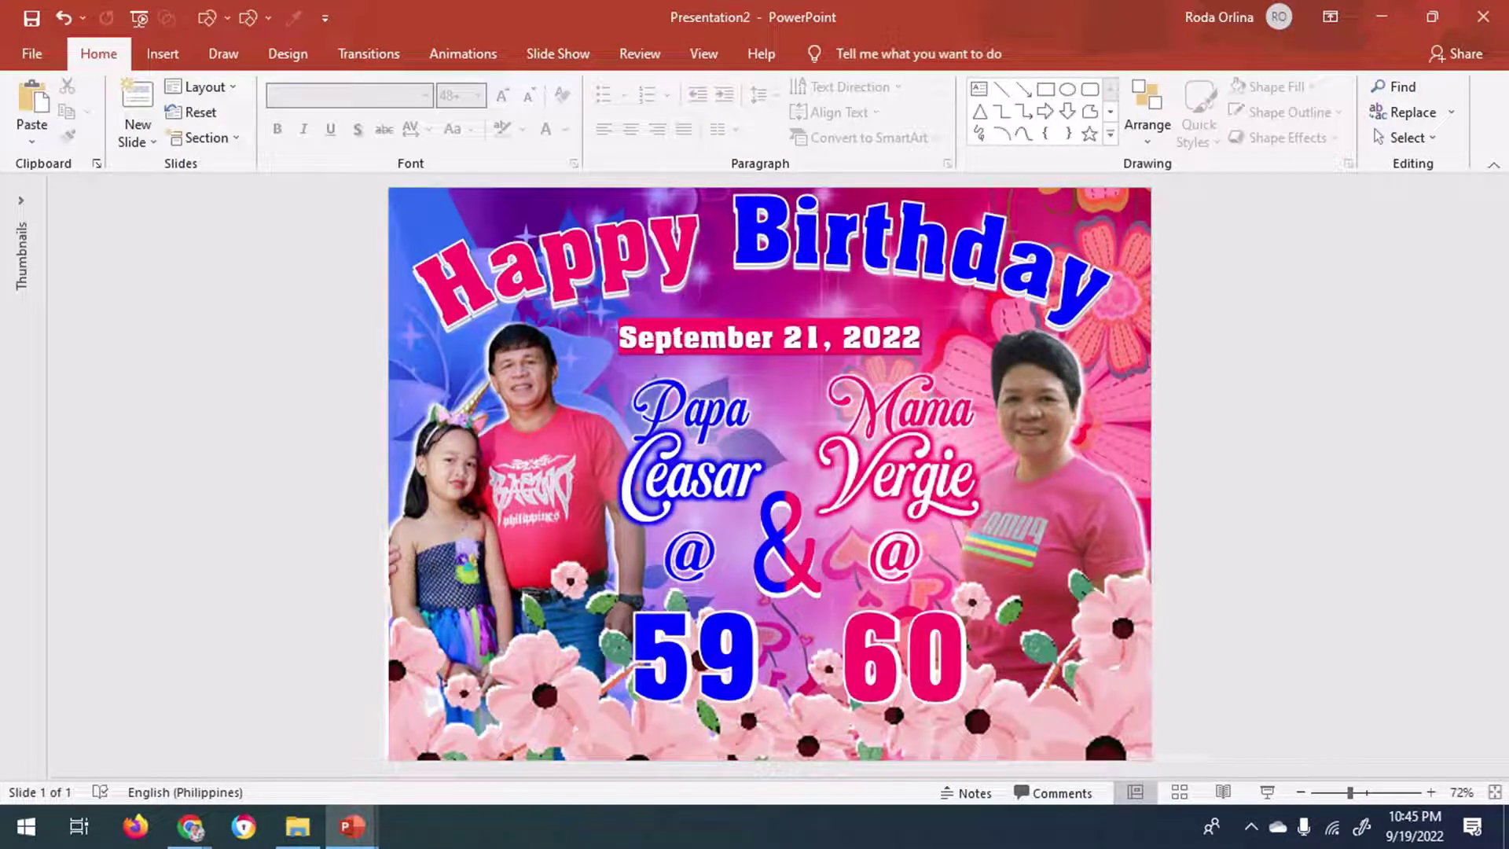
{"action": "left_click", "coordinate": [297, 826]}
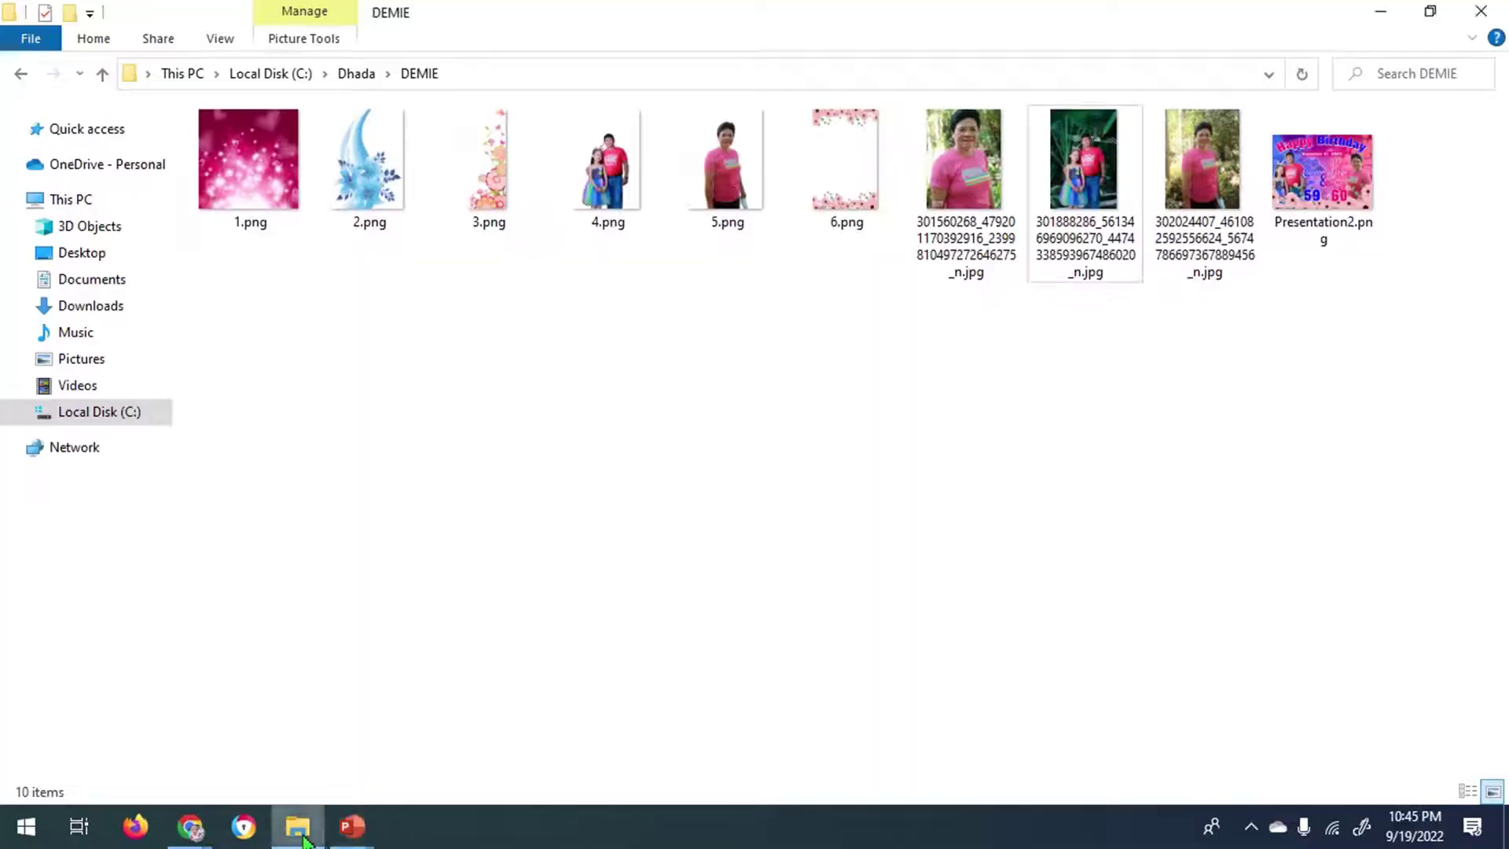
{"action": "left_click", "coordinate": [1330, 207]}
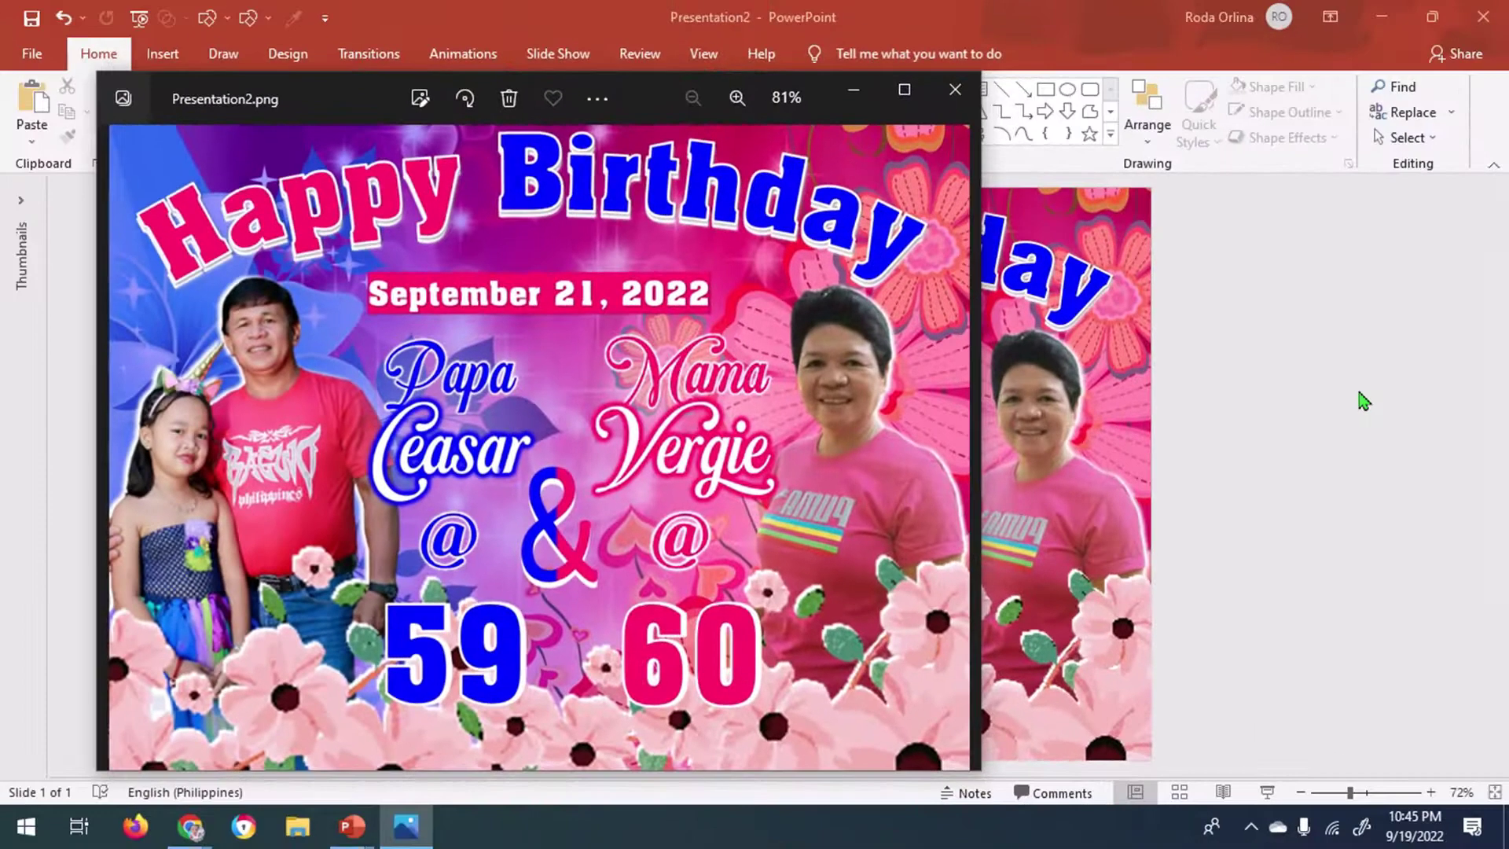